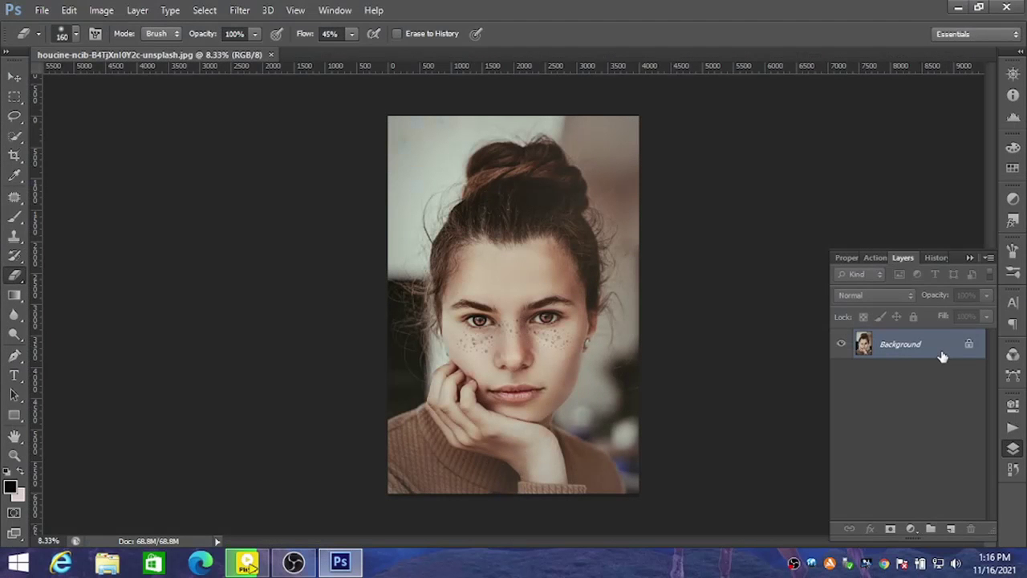
Duplicate the Background layer to create a Background copy layer above it
left_click_drag(942, 355, 951, 528)
Zoom to about 66.7%, centred on the freckled nose and cheeks
key("ctrl+plus")
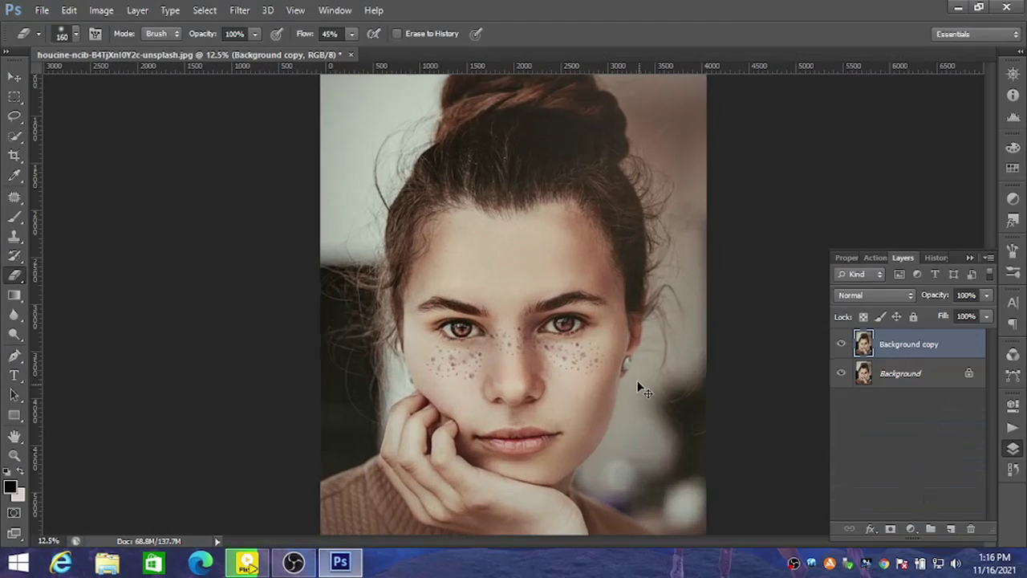
key("ctrl+plus")
key("ctrl+plus")
key("ctrl+plus")
scroll(608, 449, "down", 3)
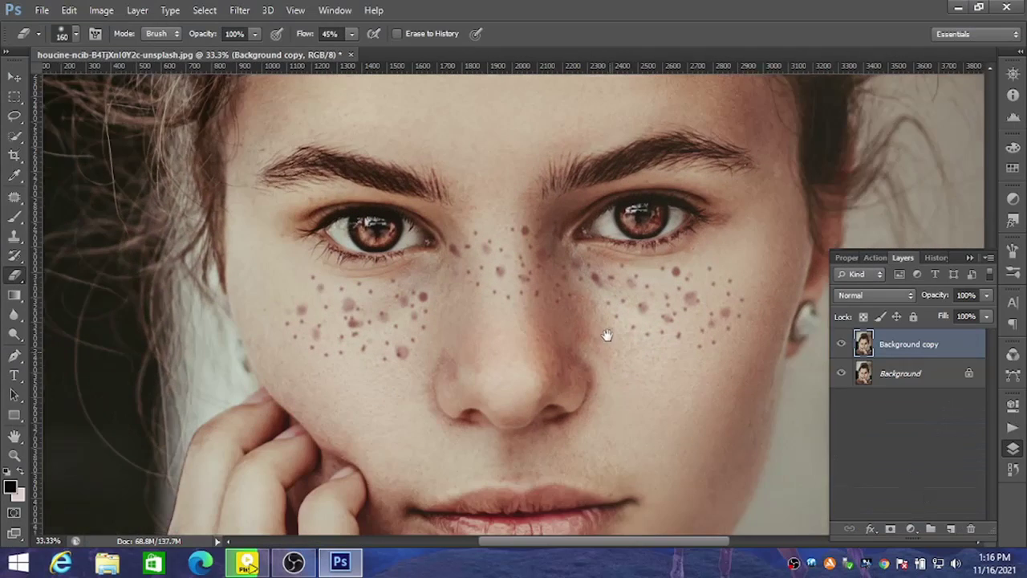
key("ctrl+plus")
key("ctrl+plus")
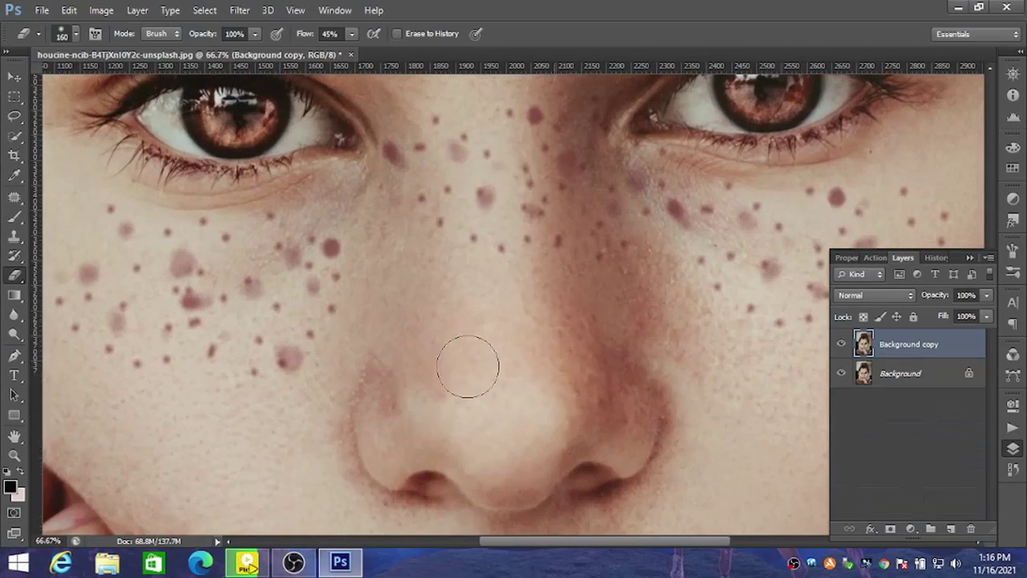
left_click_drag(466, 366, 639, 300)
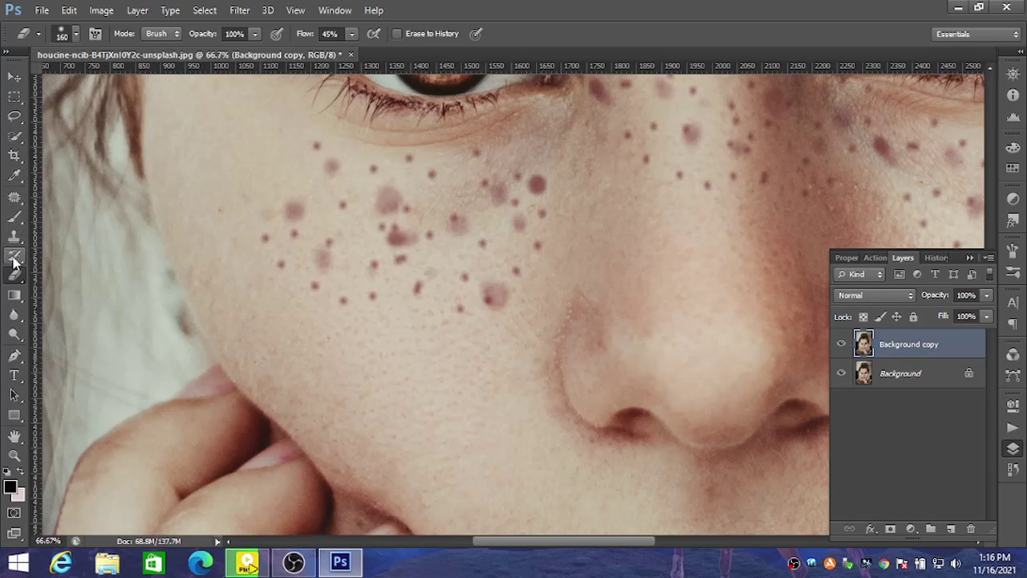
Select the Spot Healing Brush and set its size to 45 px
left_click(13, 198)
left_click(63, 200)
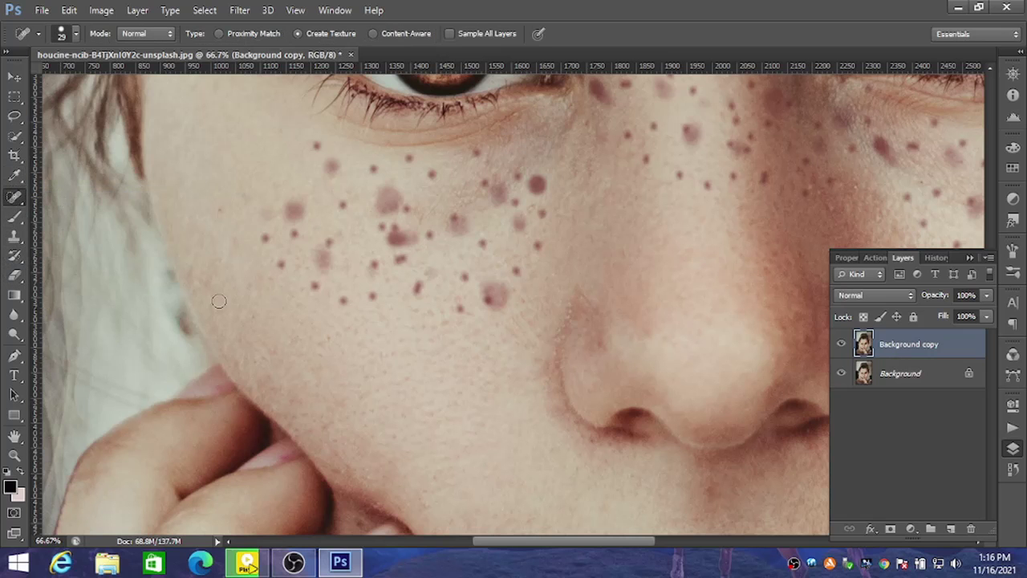
right_click(290, 305)
left_click_drag(341, 335, 342, 334)
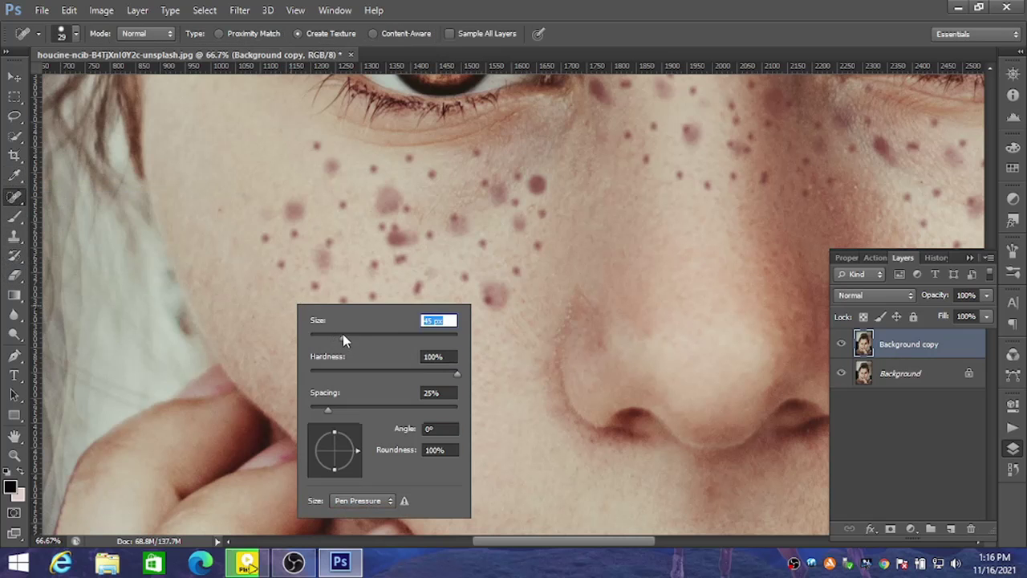
key("Return")
Heal the freckles on the outer part of the left cheek
left_click(266, 238)
left_click(294, 208)
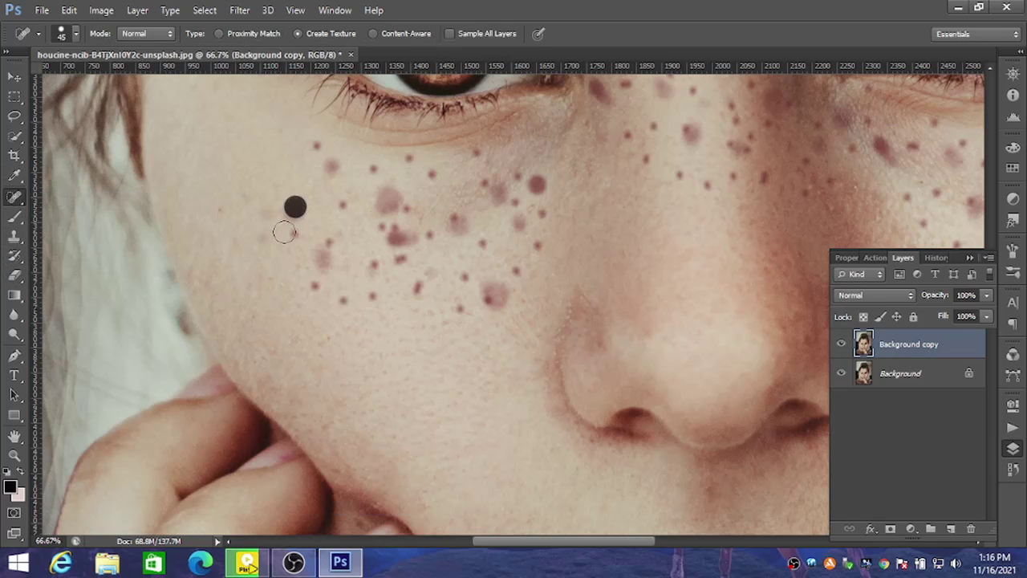
left_click(292, 234)
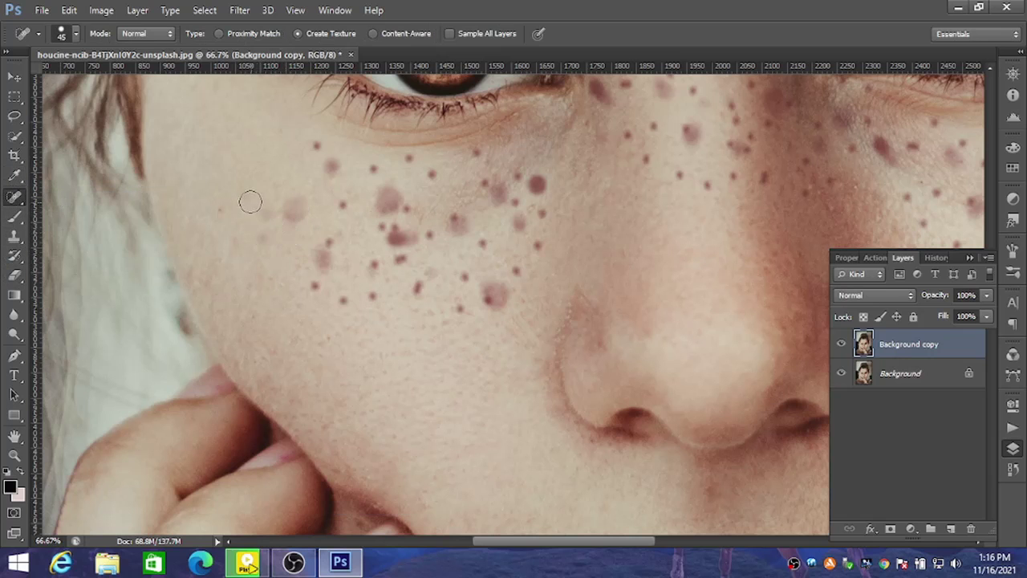
left_click(301, 209)
left_click(260, 239)
left_click(372, 293)
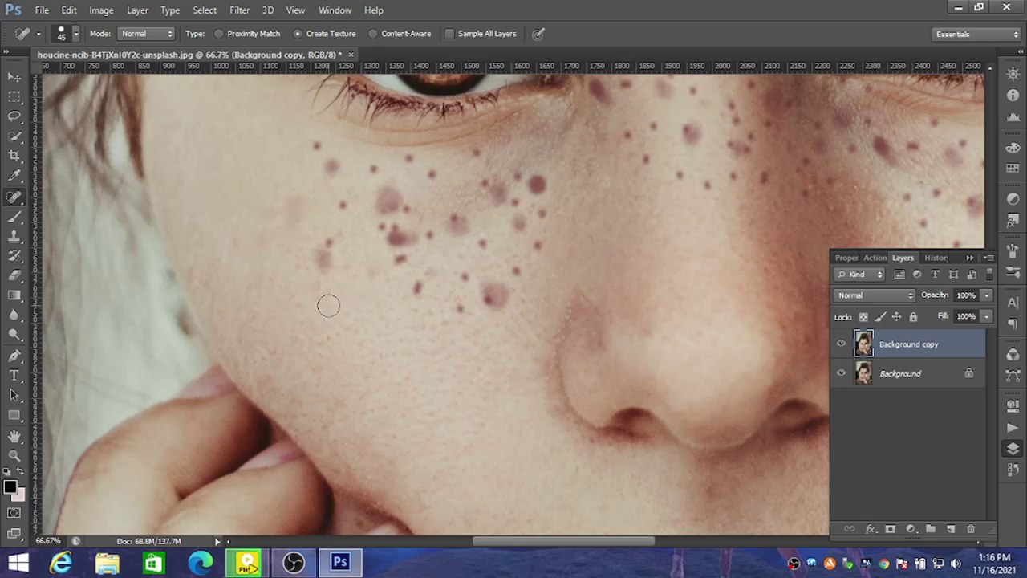
Heal the freckles on the upper left cheek up to below the eye
left_click(328, 242)
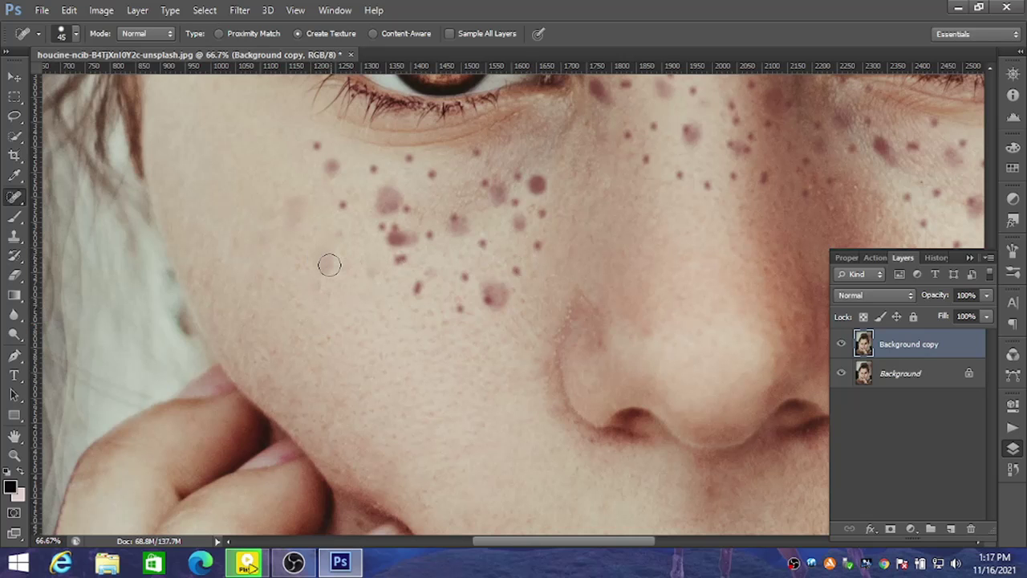
left_click(342, 206)
left_click(330, 166)
left_click(373, 169)
left_click(410, 160)
left_click(476, 152)
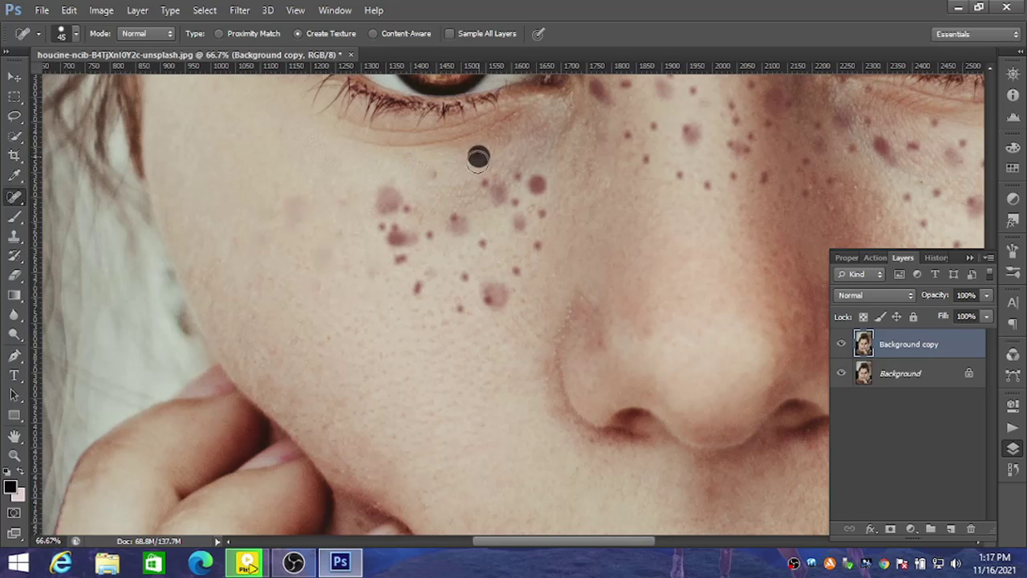
Heal the freckle cluster in the middle of the left cheek
left_click(401, 202)
left_click(371, 195)
left_click(392, 199)
left_click(392, 234)
left_click(382, 227)
left_click(419, 237)
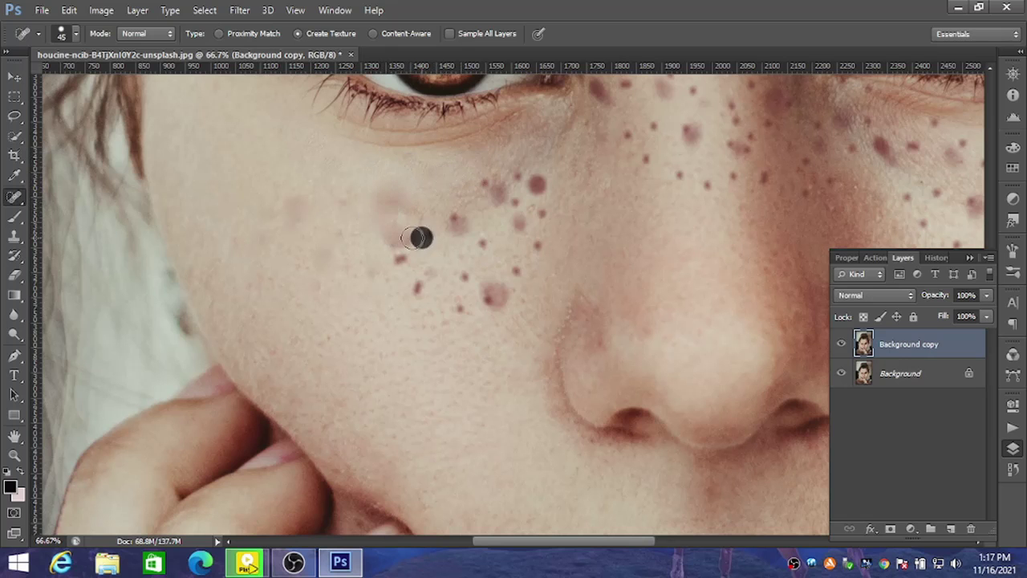
left_click(402, 255)
Heal the freckles beside the nose and on the inner cheek
left_click(418, 281)
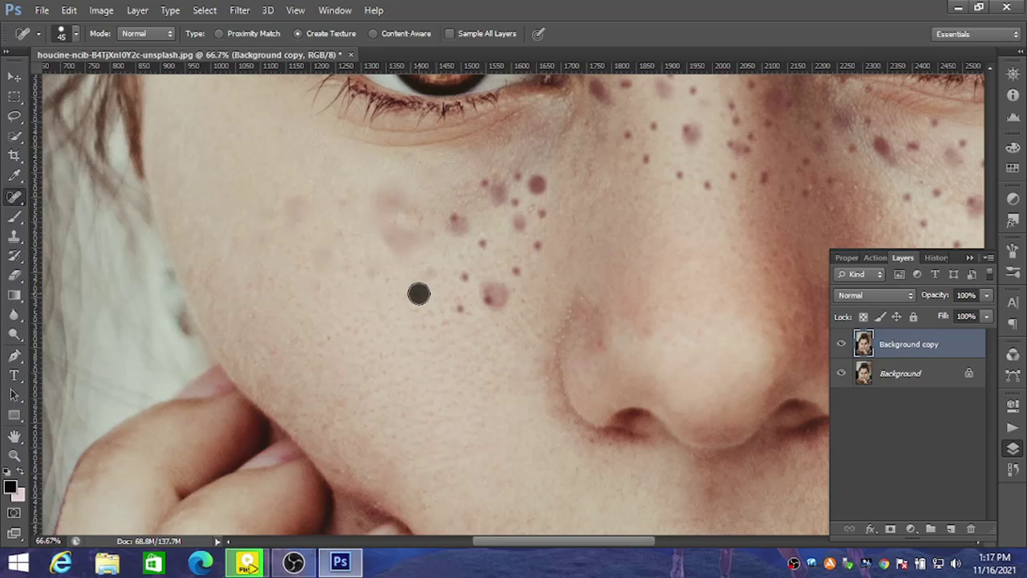
left_click(464, 279)
left_click(459, 306)
left_click(486, 293)
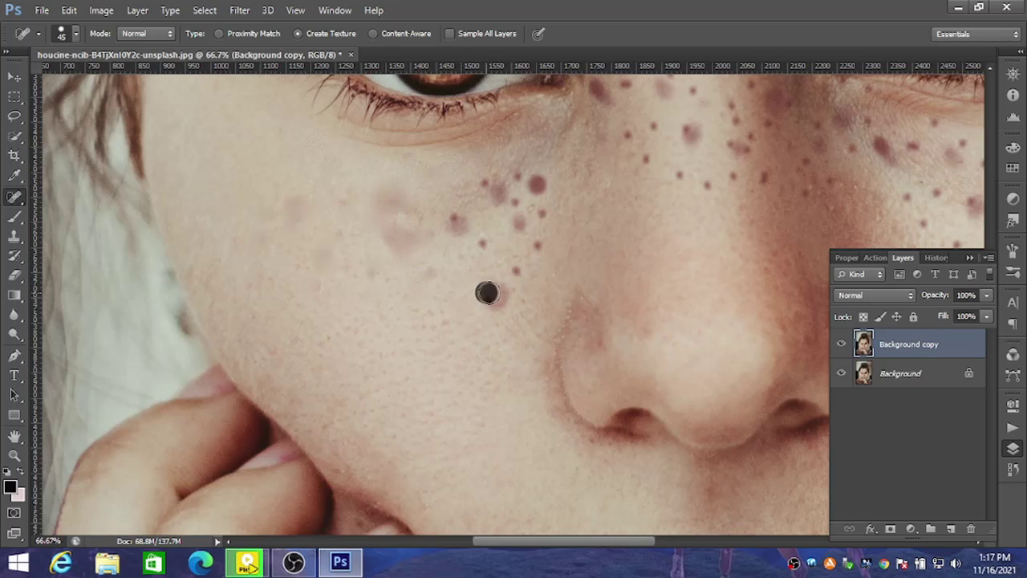
left_click(499, 296)
left_click(516, 271)
left_click(536, 247)
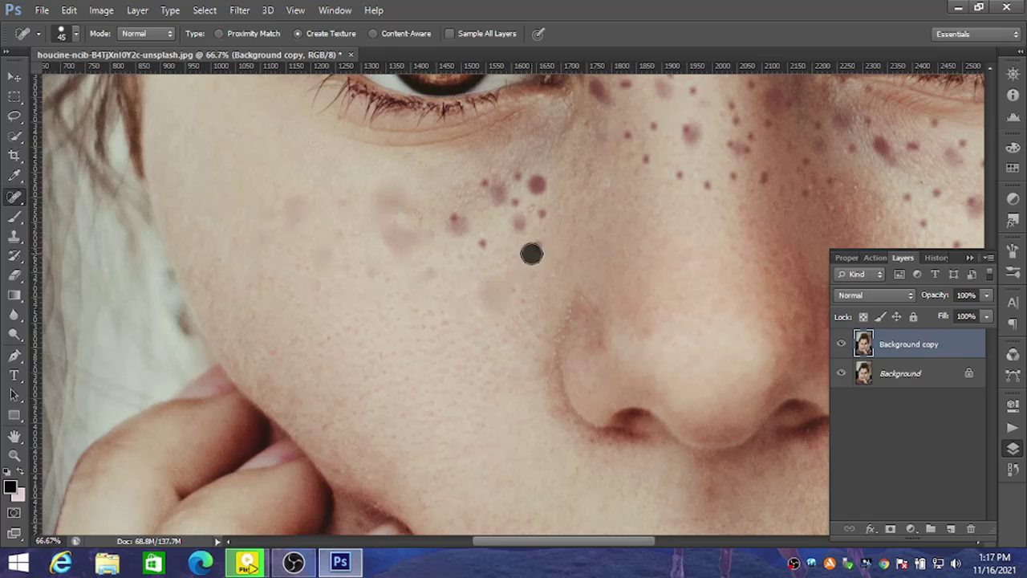
Heal the freckles under the eye and the leftover cheek blemishes
left_click(520, 224)
left_click(535, 186)
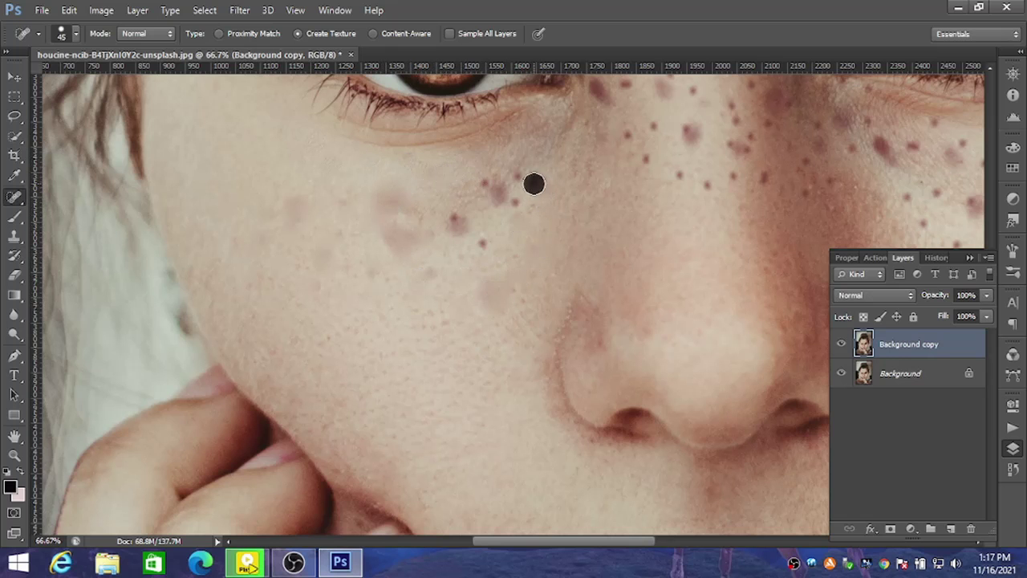
left_click(495, 192)
left_click(516, 203)
left_click(519, 175)
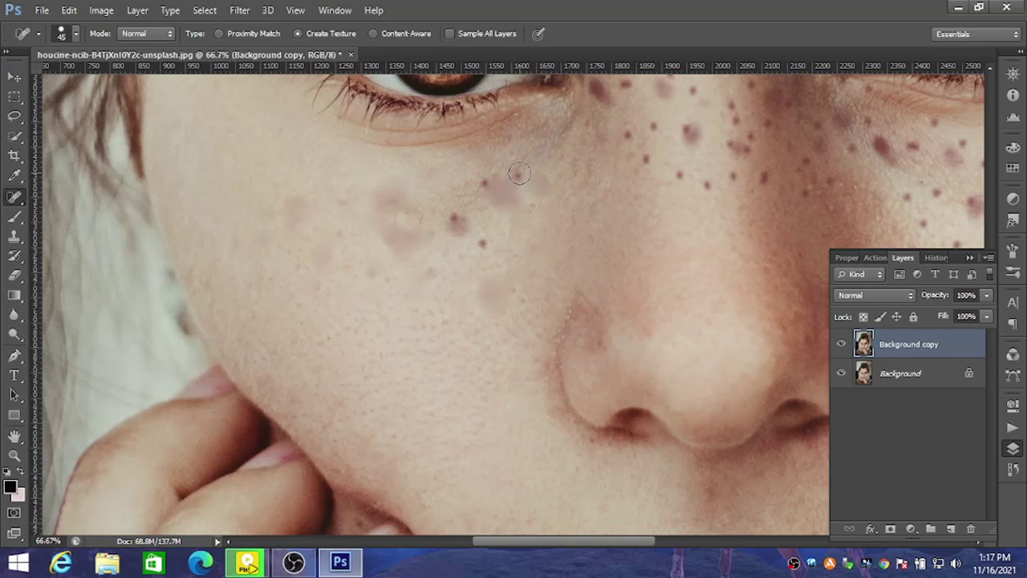
left_click(458, 215)
left_click(480, 242)
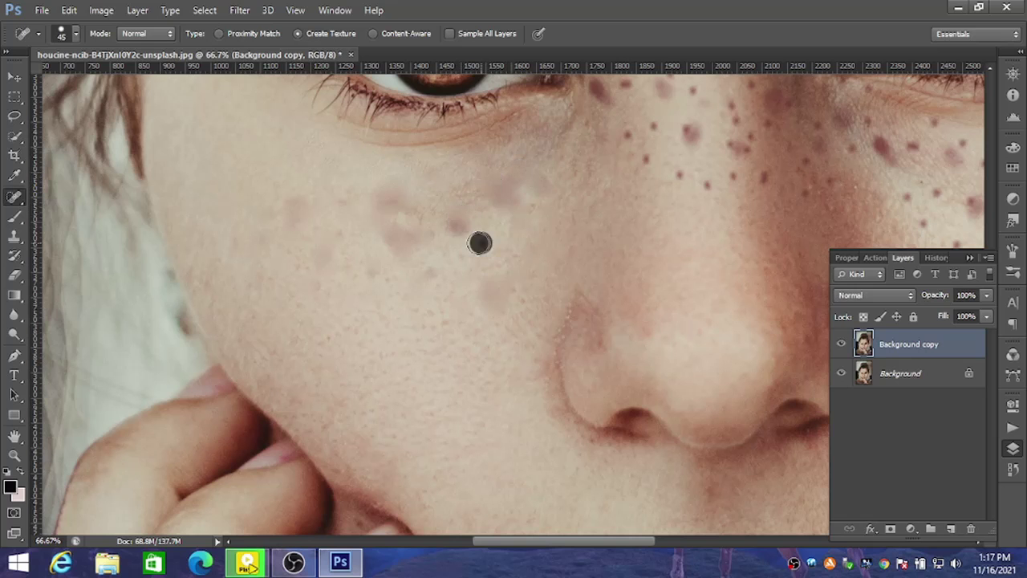
left_click(390, 198)
left_click(321, 227)
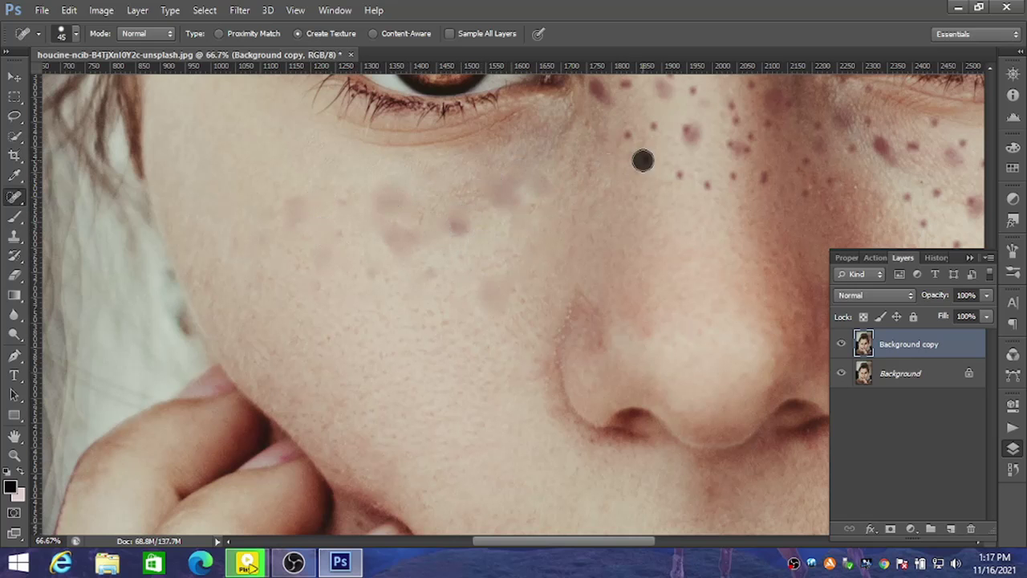
Heal the freckles beside and on the nose bridge, including the large one
left_click(728, 172)
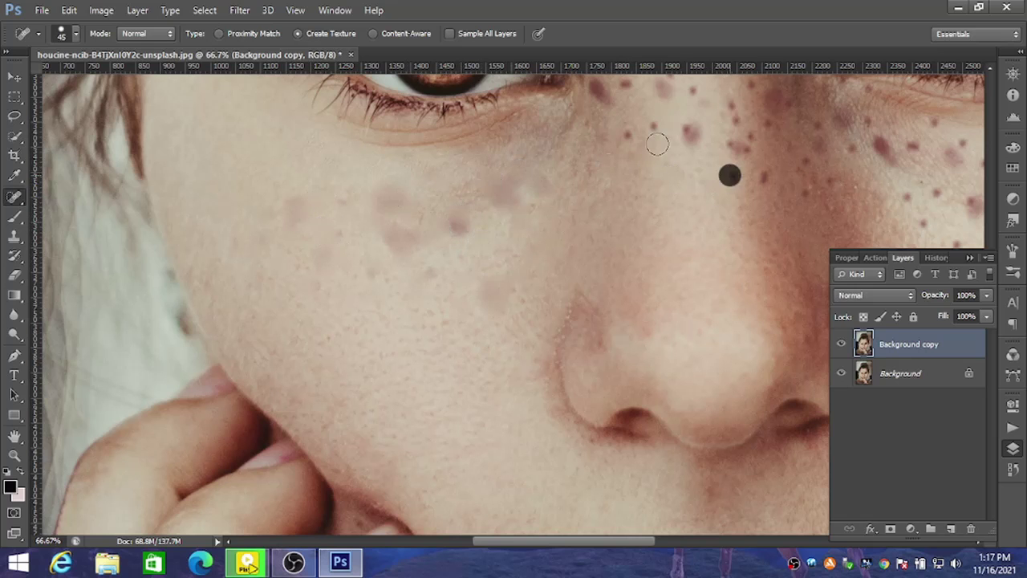
left_click(686, 132)
left_click(651, 127)
left_click(630, 141)
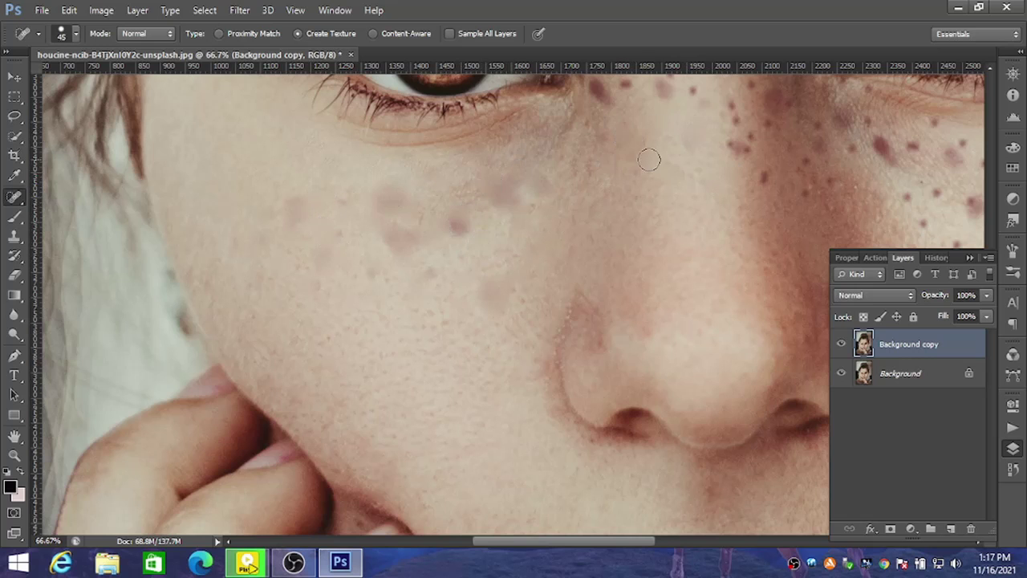
left_click_drag(650, 158, 655, 239)
left_click(702, 175)
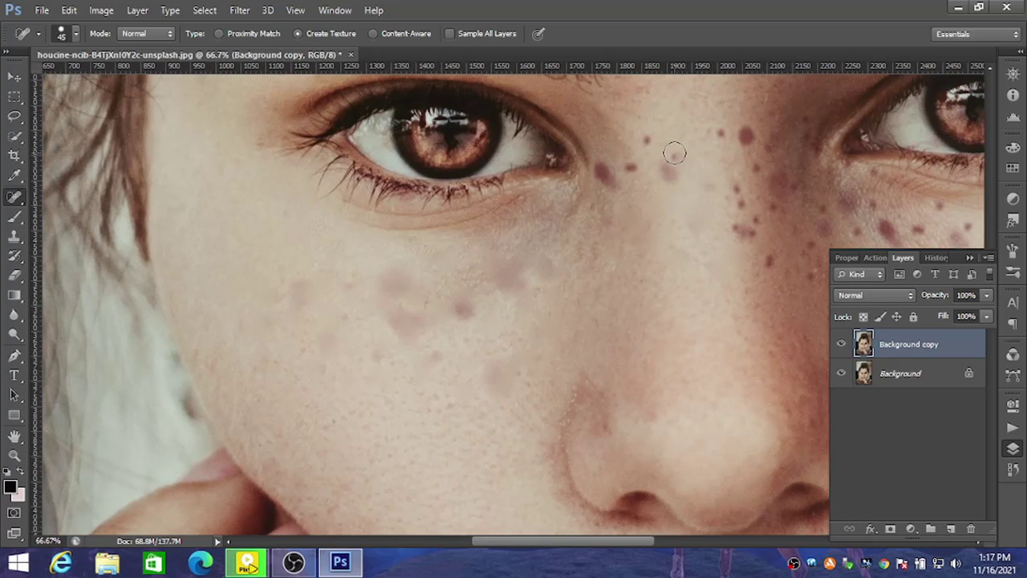
left_click(639, 140)
Heal the freckles near the eye corner and on the upper nose bridge
left_click(717, 131)
left_click(745, 135)
left_click(633, 168)
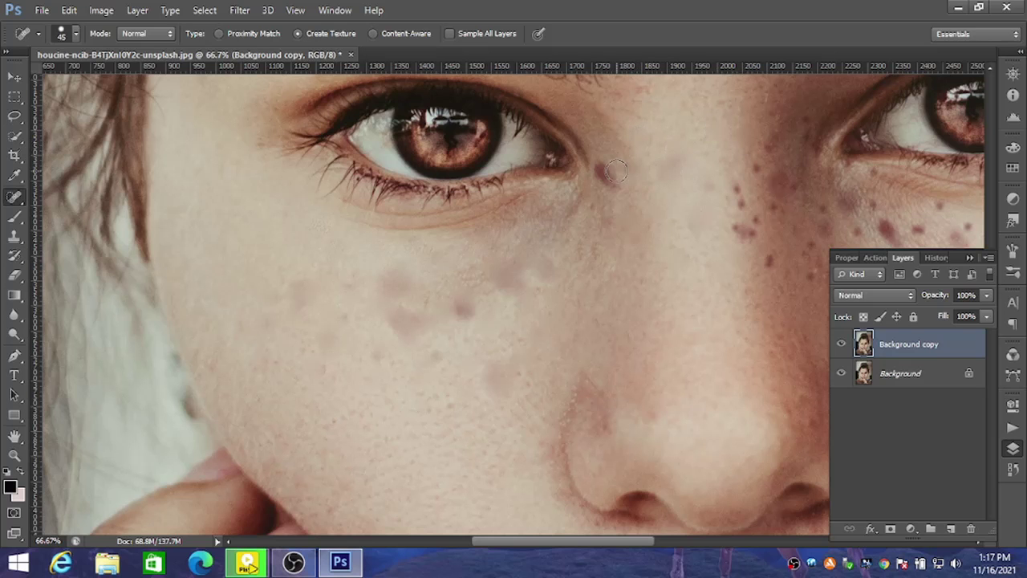
left_click(602, 169)
left_click(605, 182)
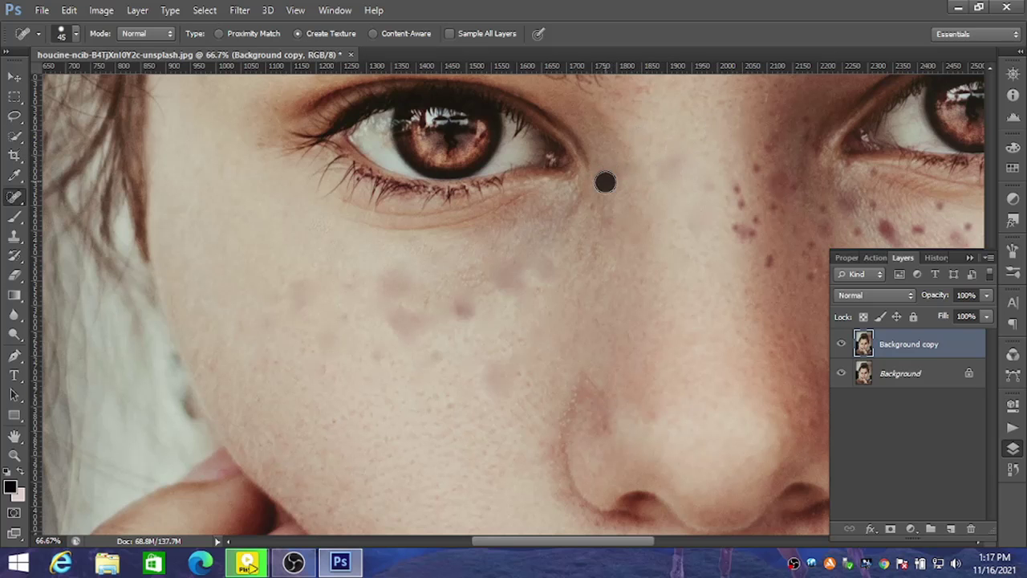
left_click(738, 224)
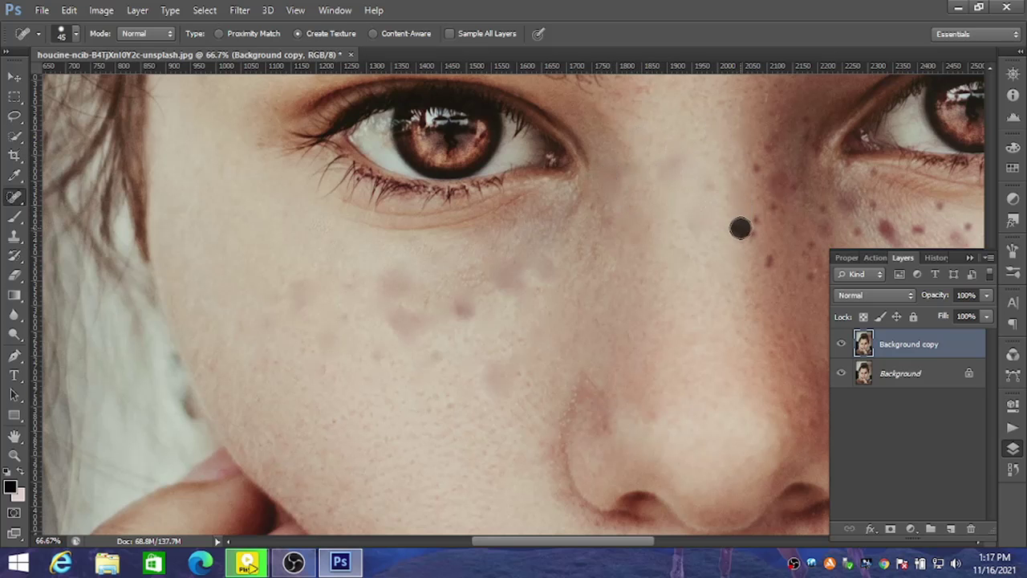
left_click(757, 163)
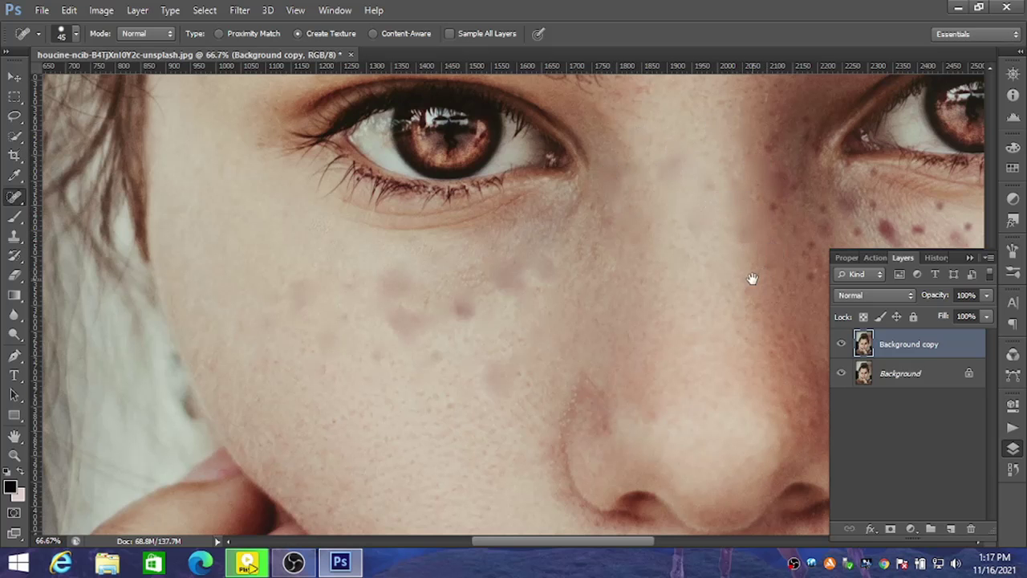
Heal the freckles directly under the right eye and across the right cheek
left_click_drag(752, 279, 561, 255)
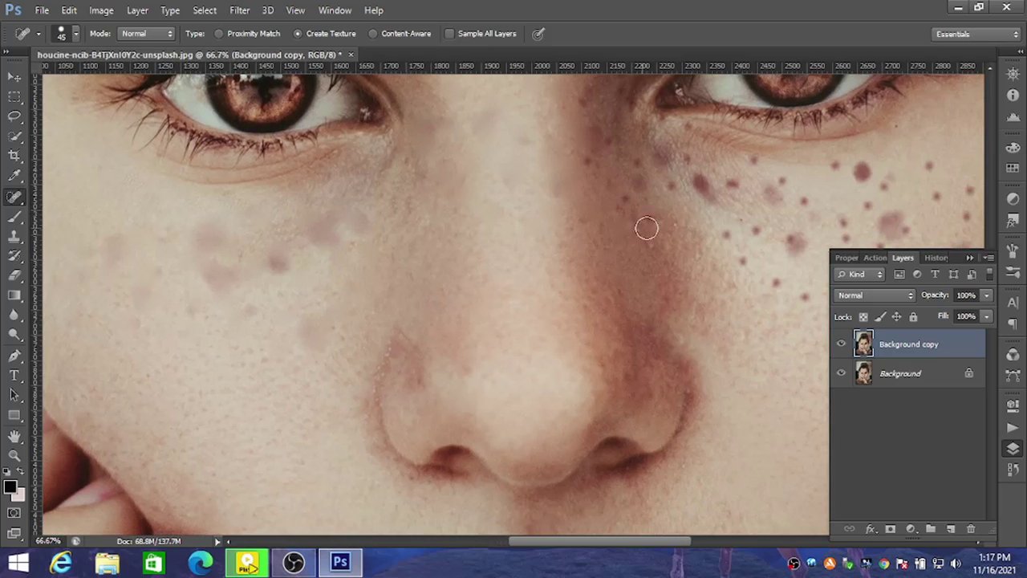
left_click(605, 171)
left_click(643, 174)
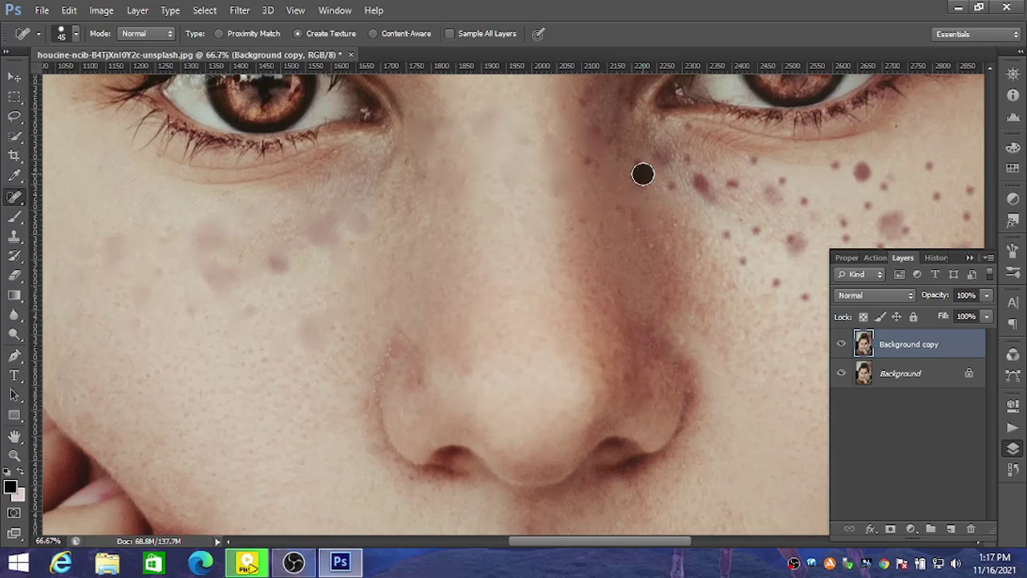
left_click(702, 159)
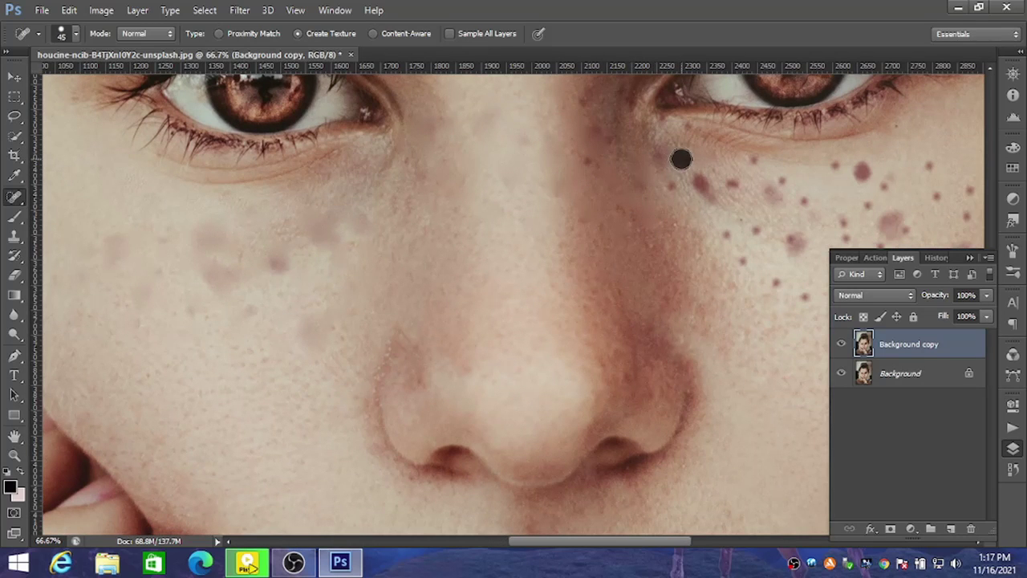
left_click(700, 183)
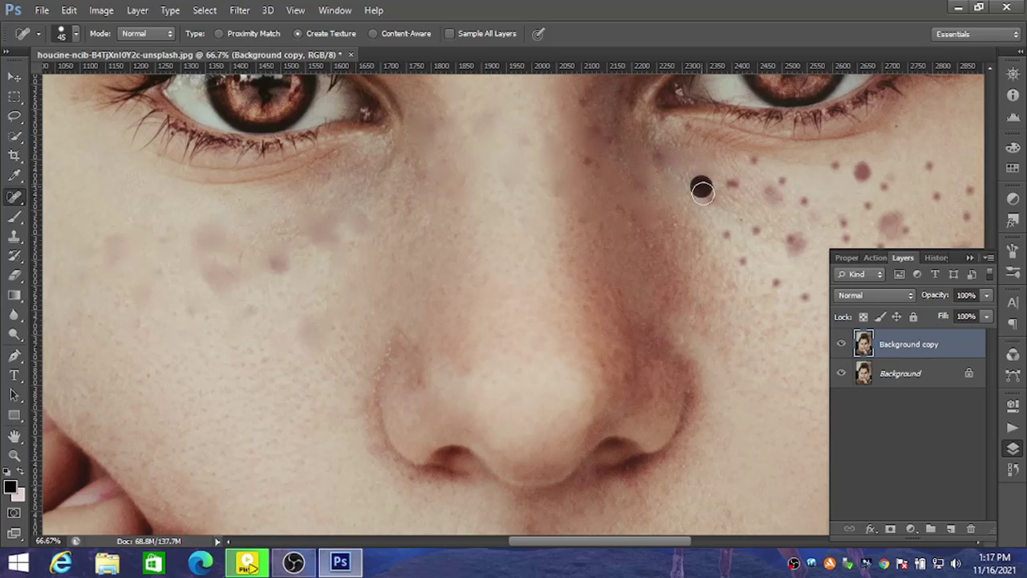
left_click(732, 180)
left_click(755, 165)
left_click(777, 188)
Heal the lower right-cheek freckles and the dark blemishes beneath the right eye
left_click(754, 228)
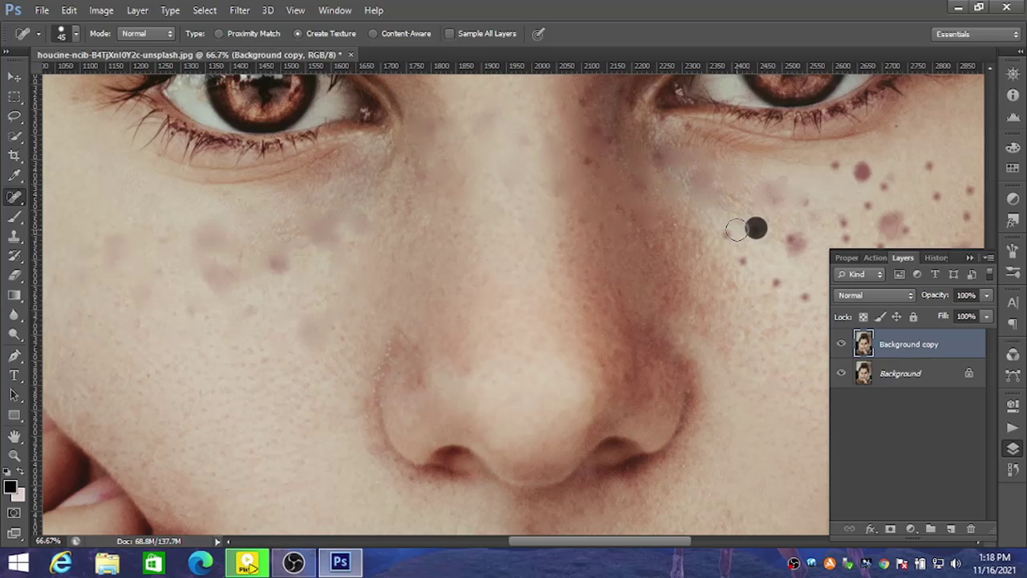
left_click(775, 282)
left_click(805, 297)
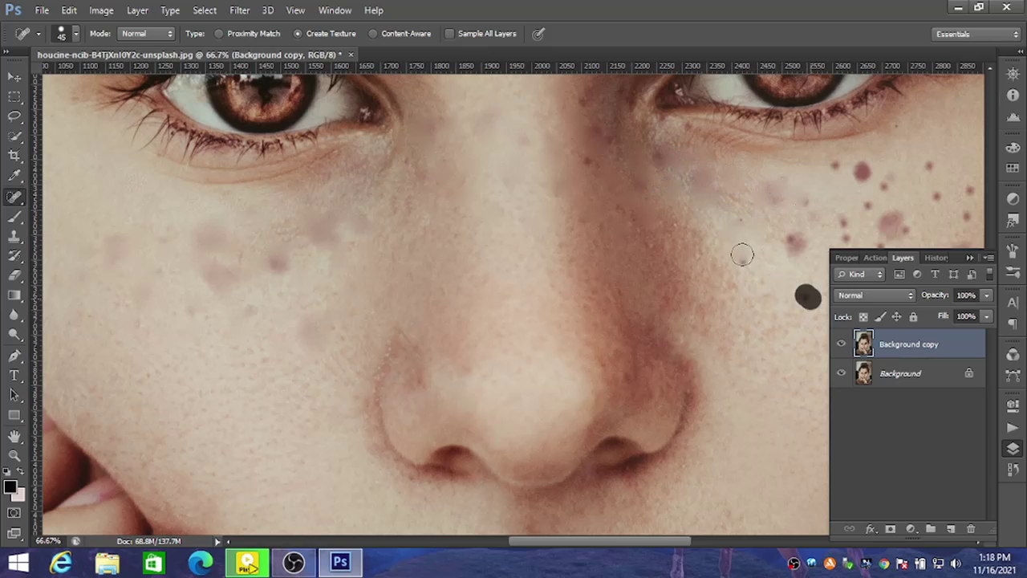
left_click(746, 265)
left_click(789, 243)
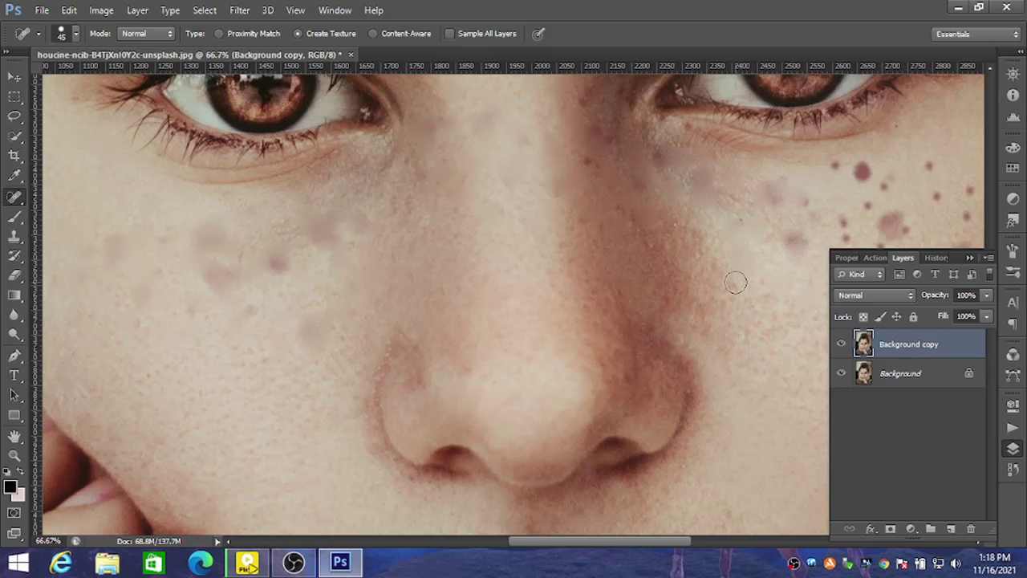
left_click_drag(738, 281, 665, 339)
left_click(720, 287)
left_click(737, 246)
left_click(793, 225)
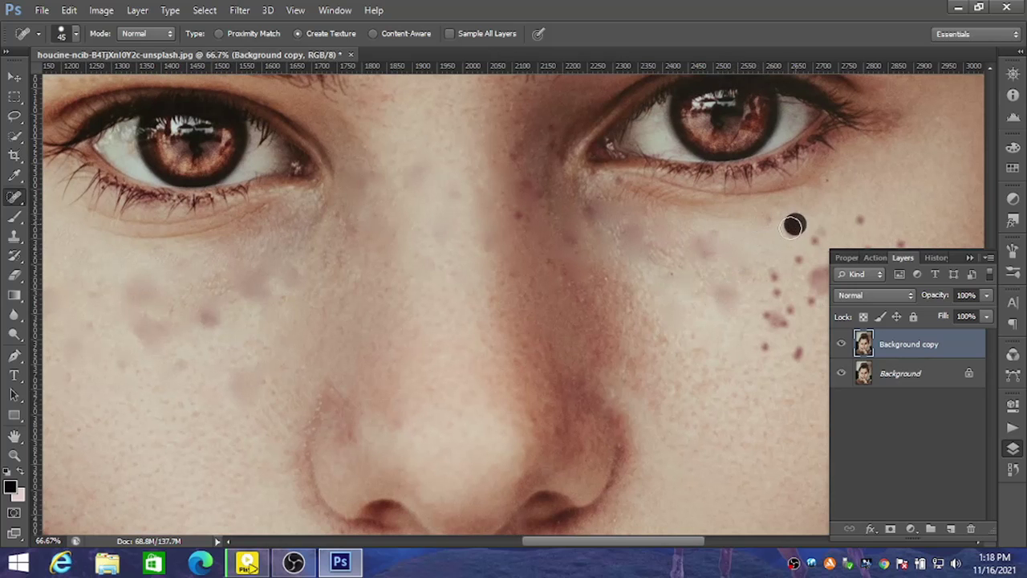
Heal the remaining freckles on the middle of the right cheek
left_click_drag(767, 269, 586, 272)
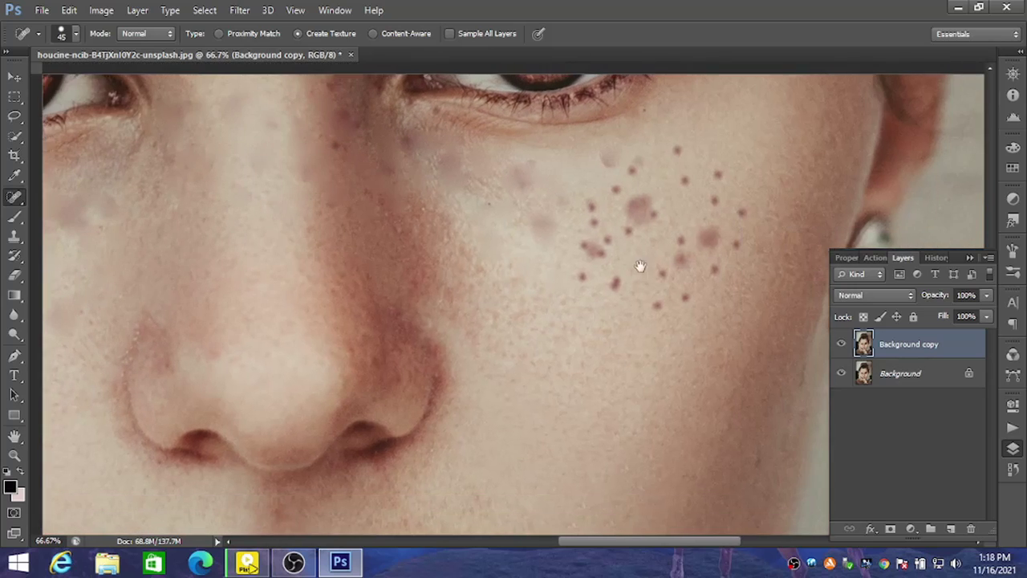
left_click(647, 300)
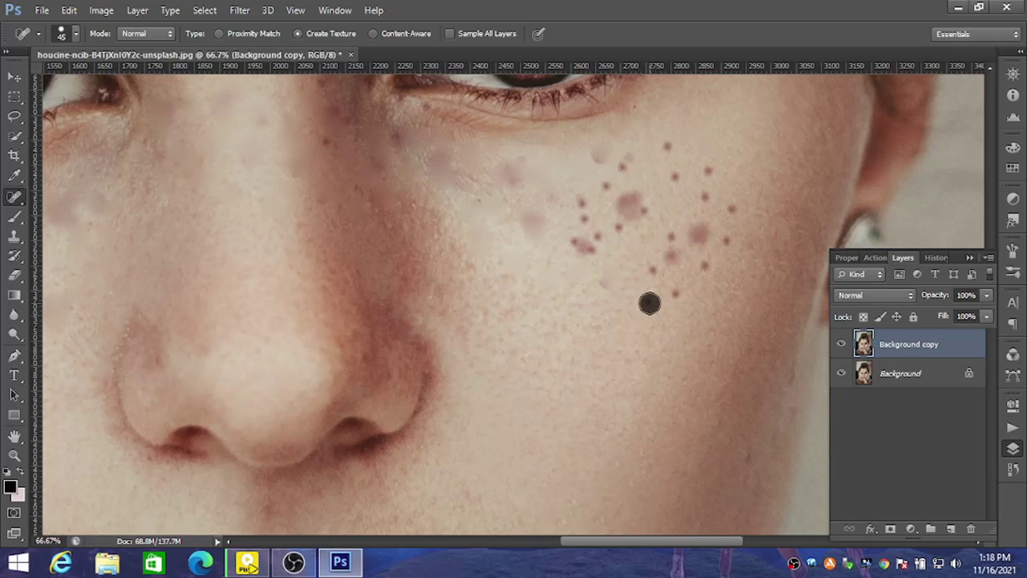
left_click(654, 269)
left_click(672, 254)
left_click(704, 264)
left_click(677, 296)
left_click(666, 238)
left_click(699, 235)
Heal the freckles higher up and near the top of the right cheek
left_click(731, 209)
left_click(705, 196)
left_click(707, 171)
left_click(674, 176)
left_click(666, 153)
left_click(623, 169)
left_click(624, 196)
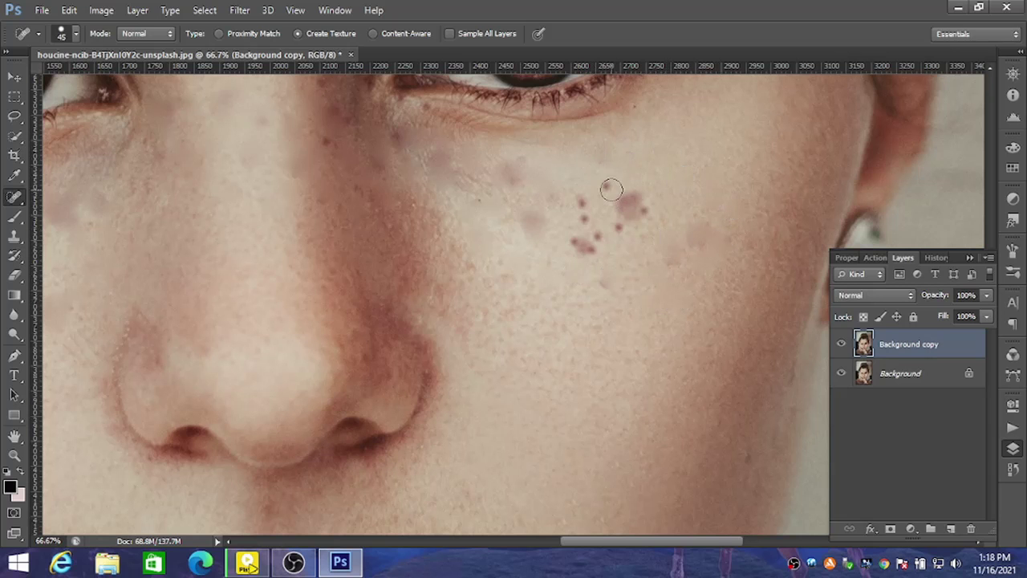
left_click(634, 208)
left_click(628, 212)
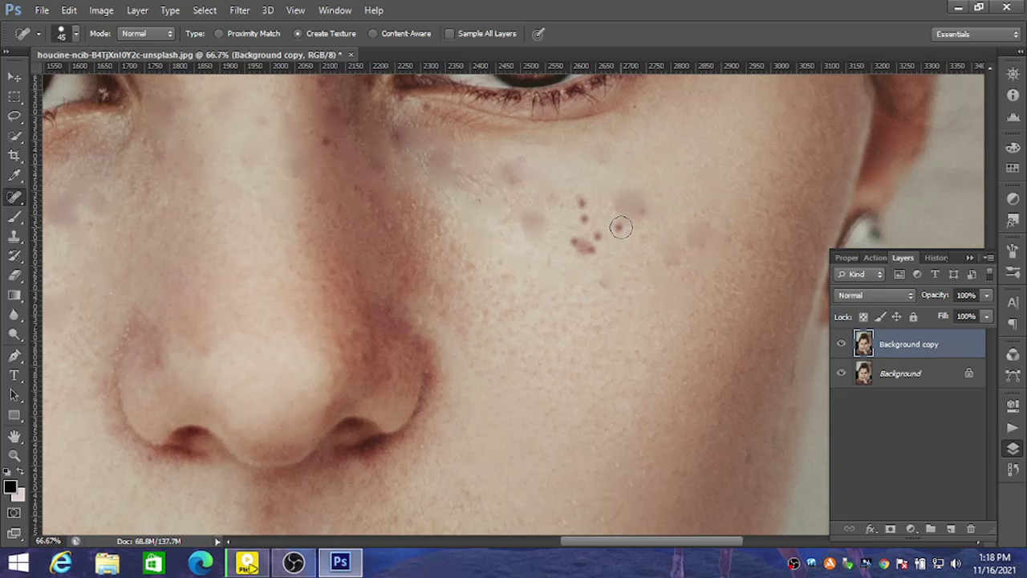
Heal the inner-cheek spots, the eye-corner spots and blemishes along the nose side
left_click(585, 214)
left_click(584, 245)
left_click(642, 207)
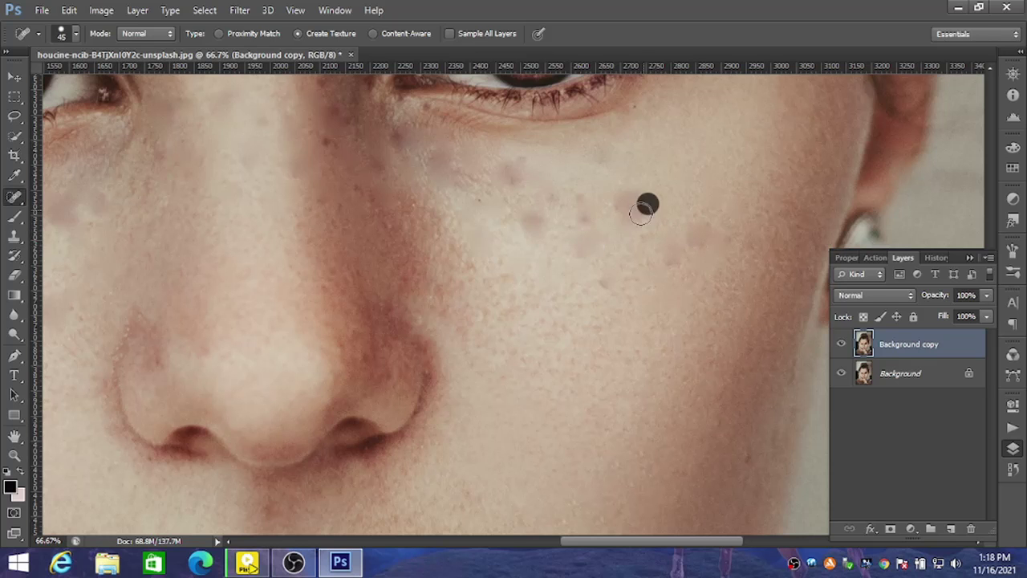
left_click(575, 199)
left_click(510, 170)
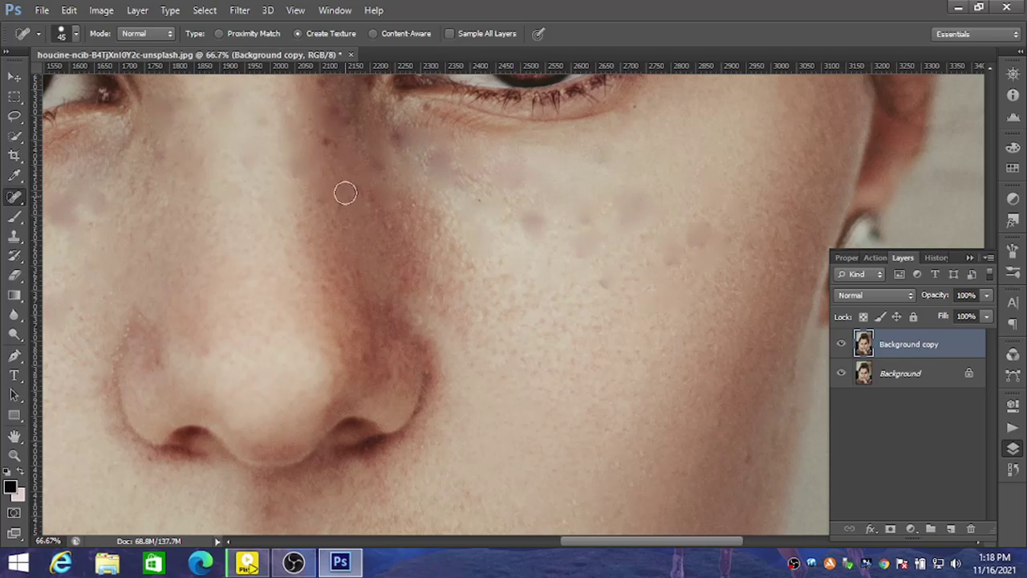
left_click_drag(325, 147, 398, 235)
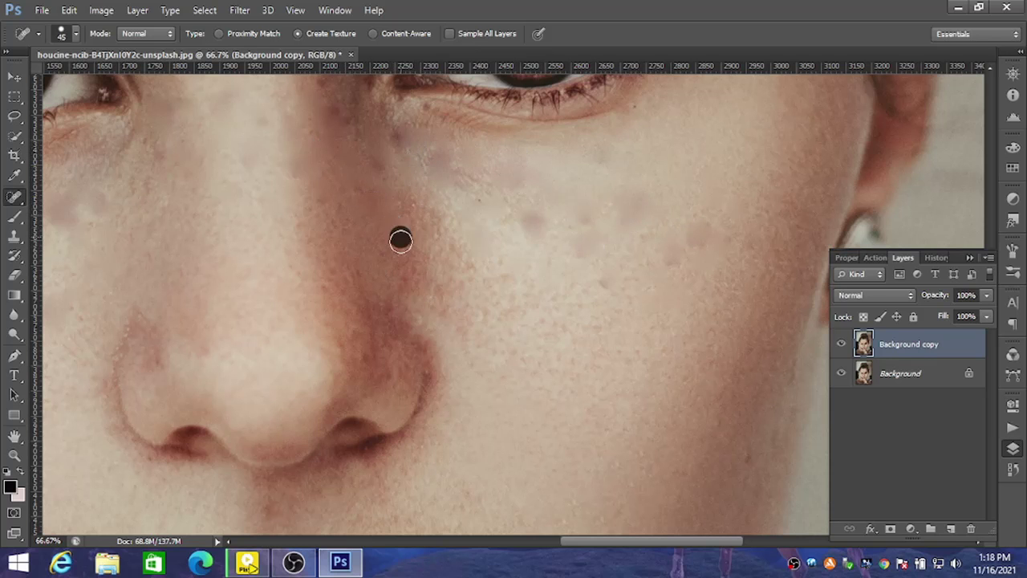
left_click(539, 227)
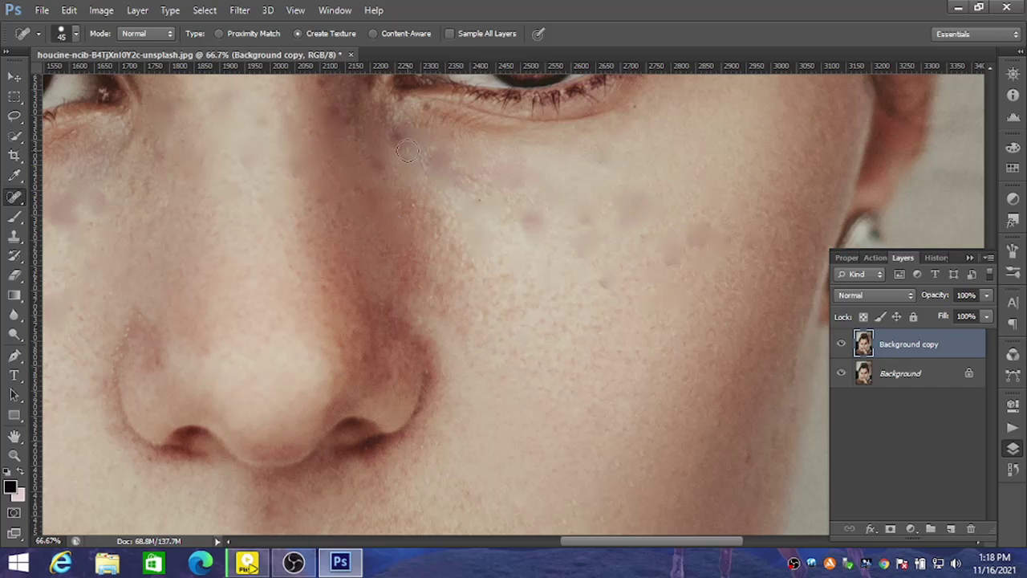
left_click(424, 114)
Heal the spots between the eyes and along the nose bridge
left_click_drag(470, 200, 568, 314)
left_click(446, 212)
left_click(461, 244)
left_click(458, 168)
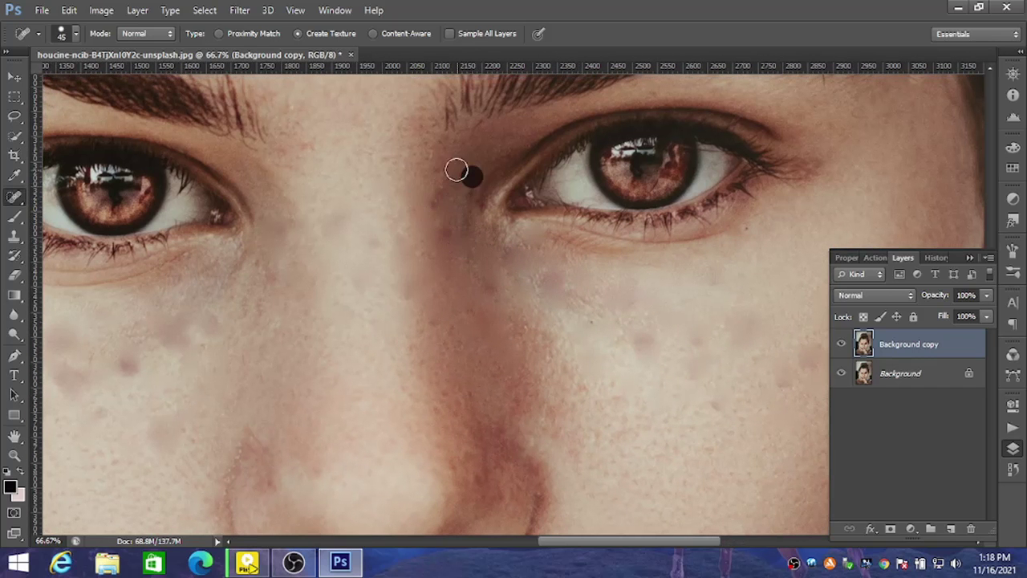
left_click_drag(442, 173, 440, 192)
Heal the freckles directly under the left eye
mouse_move(266, 273)
left_mouse_down()
mouse_move(459, 190)
mouse_move(468, 175)
left_mouse_up()
left_click(325, 281)
left_click(309, 282)
left_click_drag(262, 268, 269, 309)
left_click_drag(233, 268, 253, 288)
Heal the remaining freckles across the left and lower left cheek
left_click(349, 249)
left_click(395, 250)
left_click(159, 250)
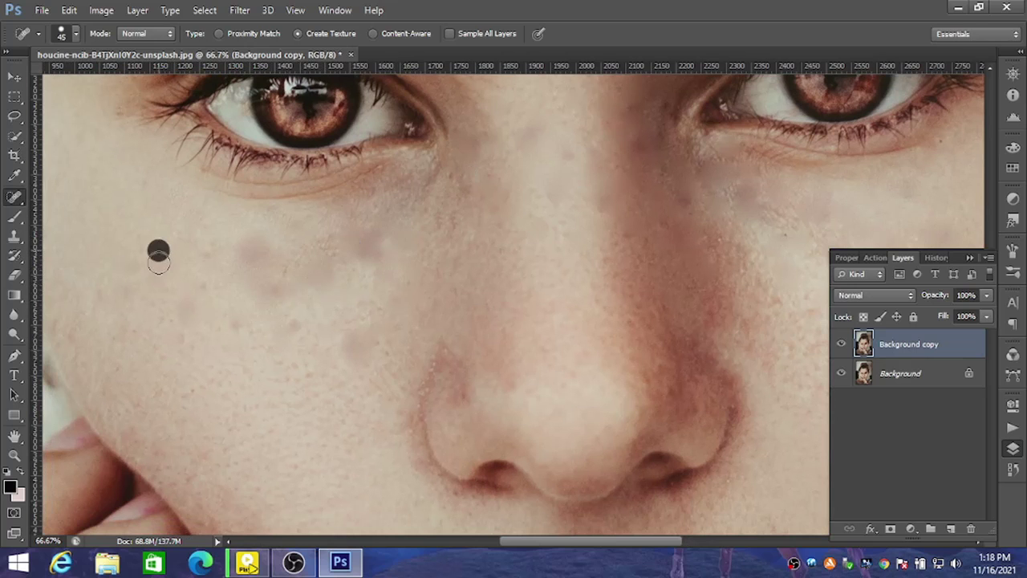
left_click(297, 329)
left_click(353, 350)
left_click(387, 342)
Zoom out to the full portrait, discard a trial grey Solid Color fill, and reopen the adjustment list
key("ctrl+minus")
key("ctrl+minus")
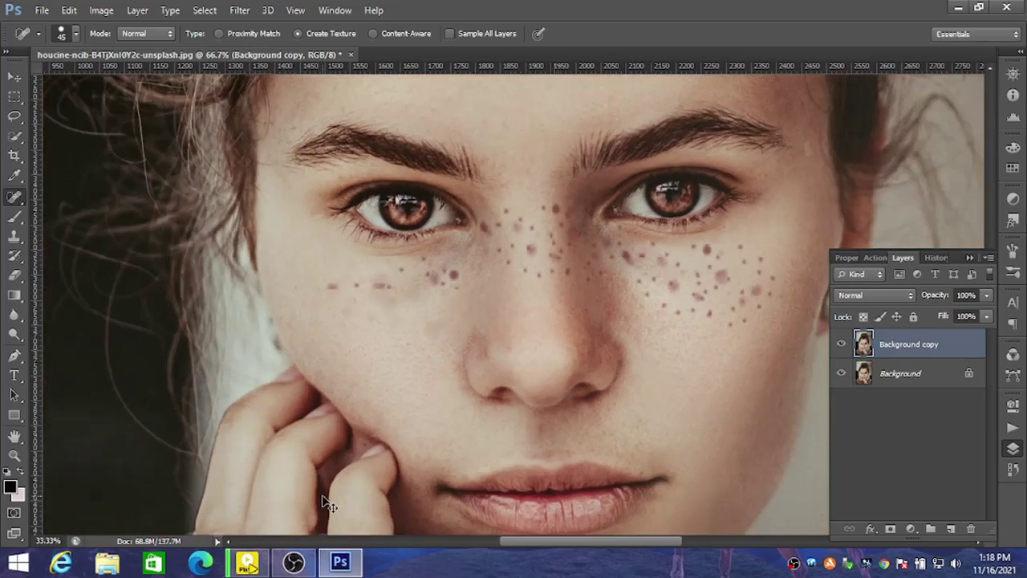
key("ctrl+minus")
key("ctrl+minus")
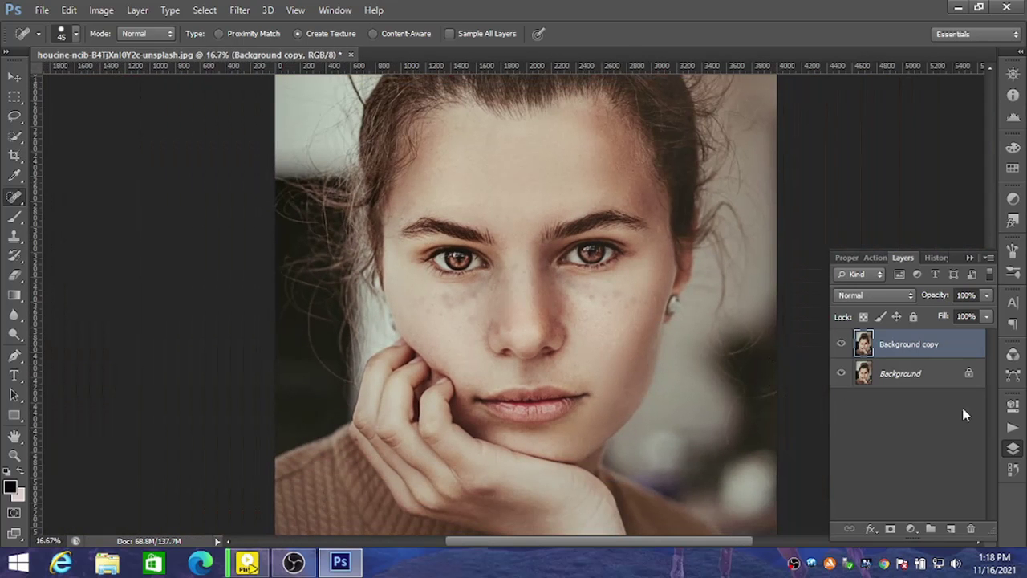
left_click(911, 529)
left_click(922, 201)
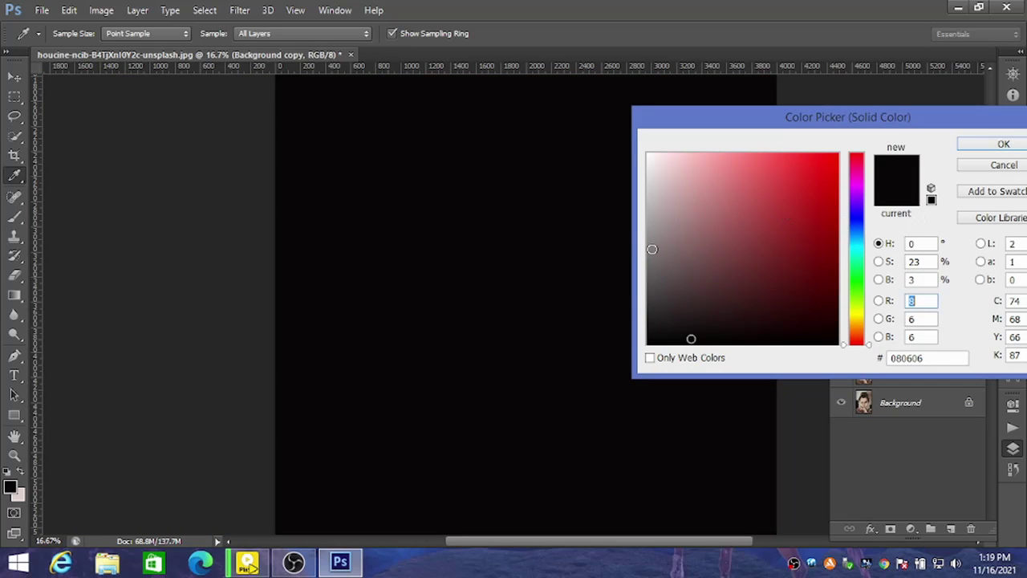
left_click(649, 181)
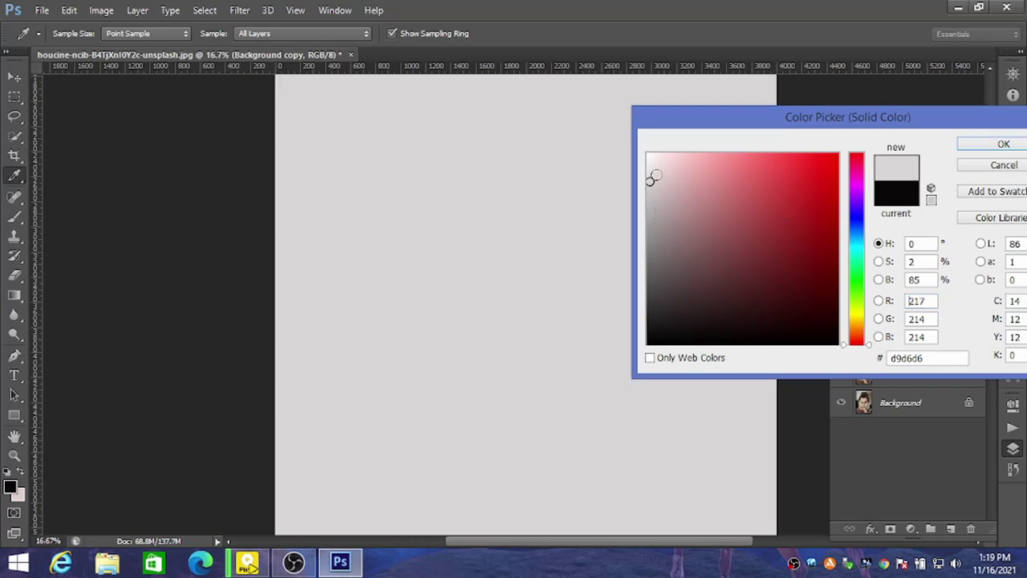
left_click(1003, 165)
left_click(911, 530)
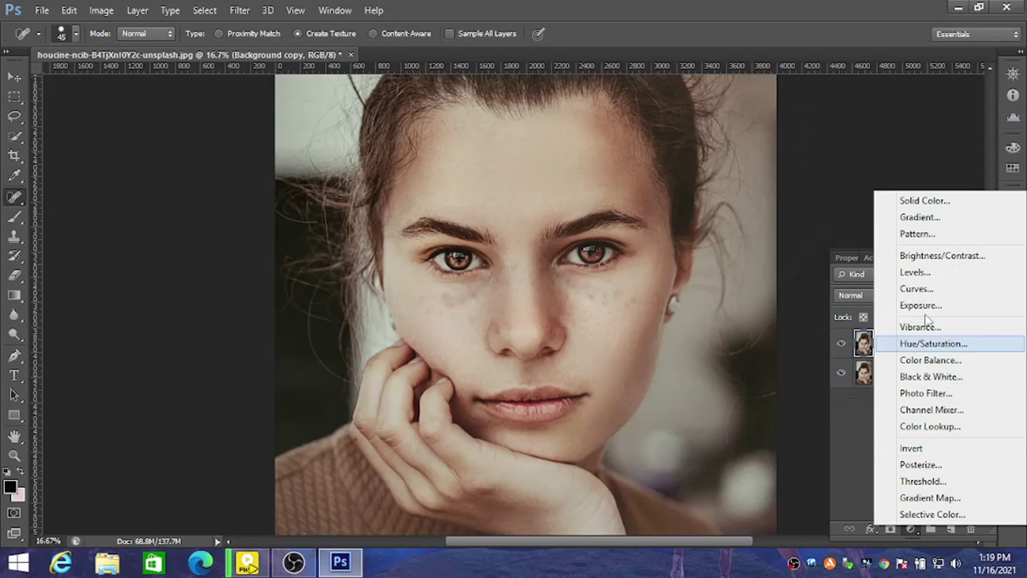
Add a Color Balance layer: Midtones Red +14, Blue -19; Highlights Red +17, Green +14
left_click(944, 361)
left_click_drag(883, 340, 892, 344)
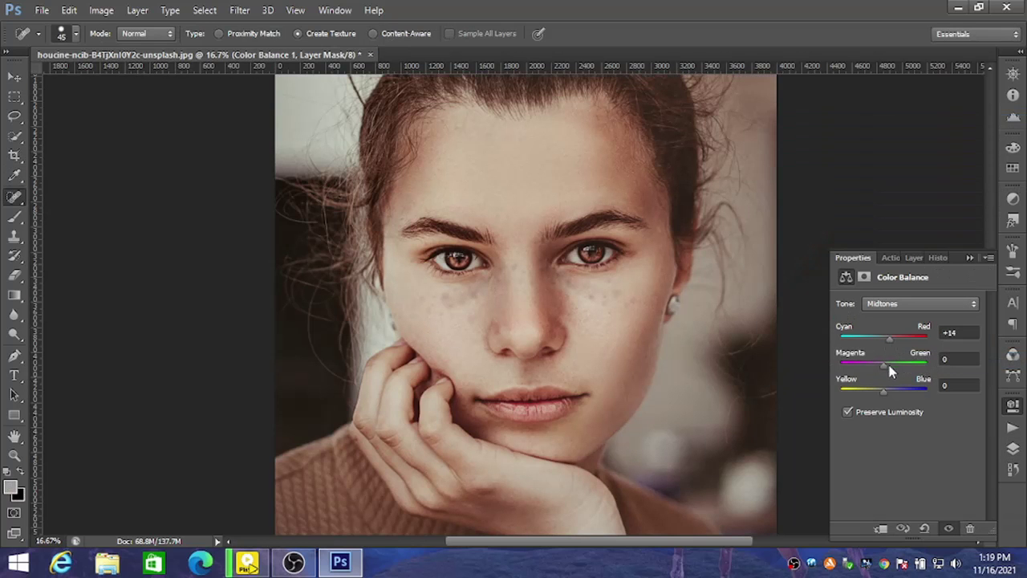
left_click_drag(880, 389, 874, 393)
left_click(915, 303)
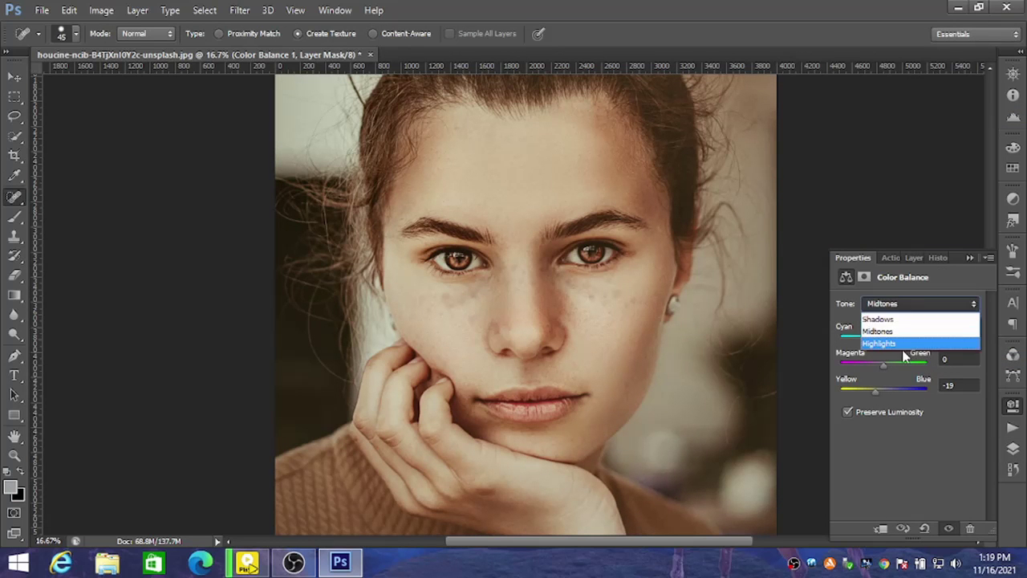
left_click(906, 342)
left_click_drag(884, 341, 892, 343)
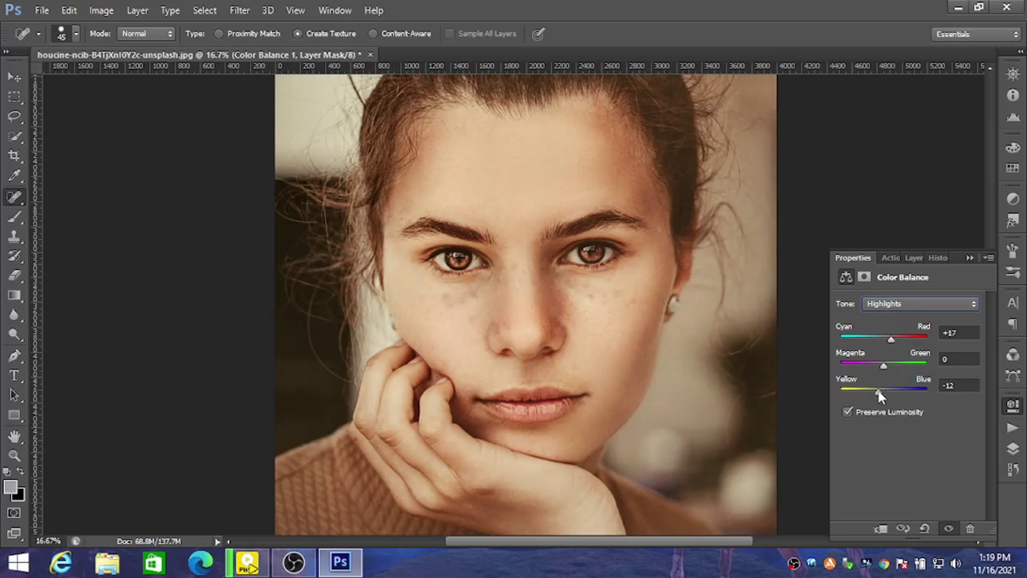
left_click_drag(885, 366, 891, 369)
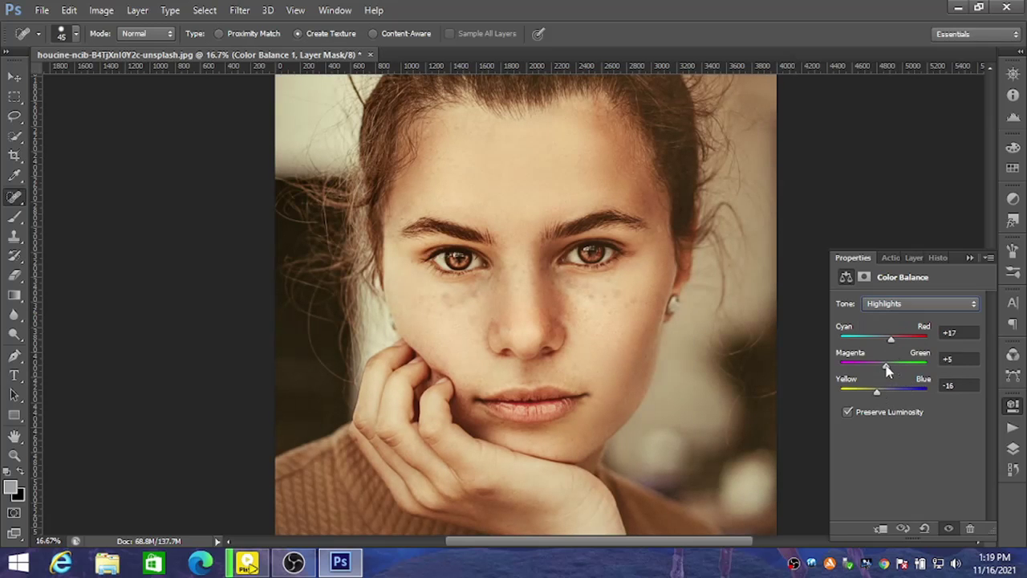
Set the Color Balance Shadows to +10 red, -3 magenta and -10 yellow
left_click(905, 308)
left_click(907, 318)
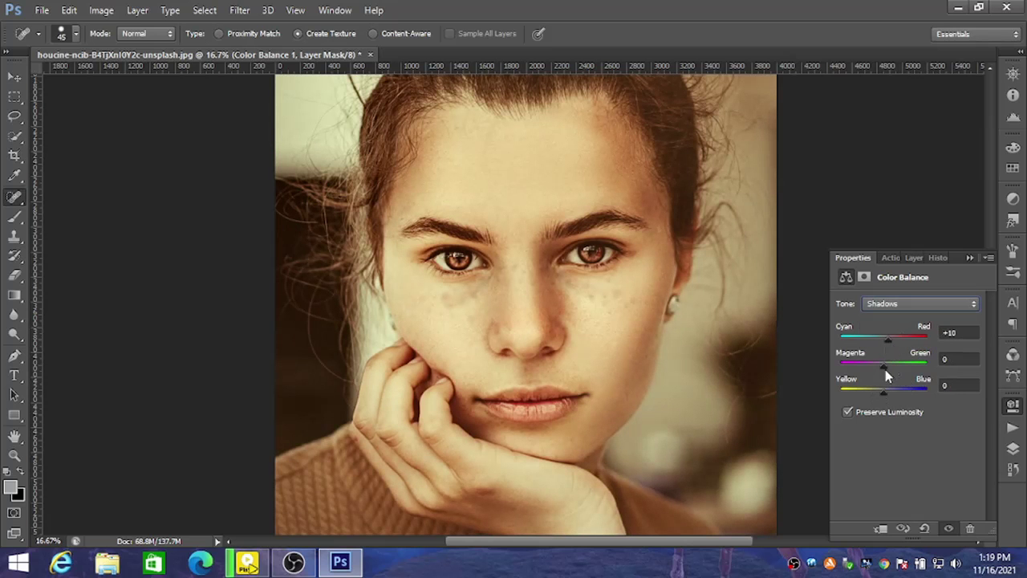
left_click_drag(887, 371, 883, 371)
left_click_drag(883, 393, 878, 389)
Invert the Color Balance 1 mask to black and set a full-flow brush
left_click(1012, 448)
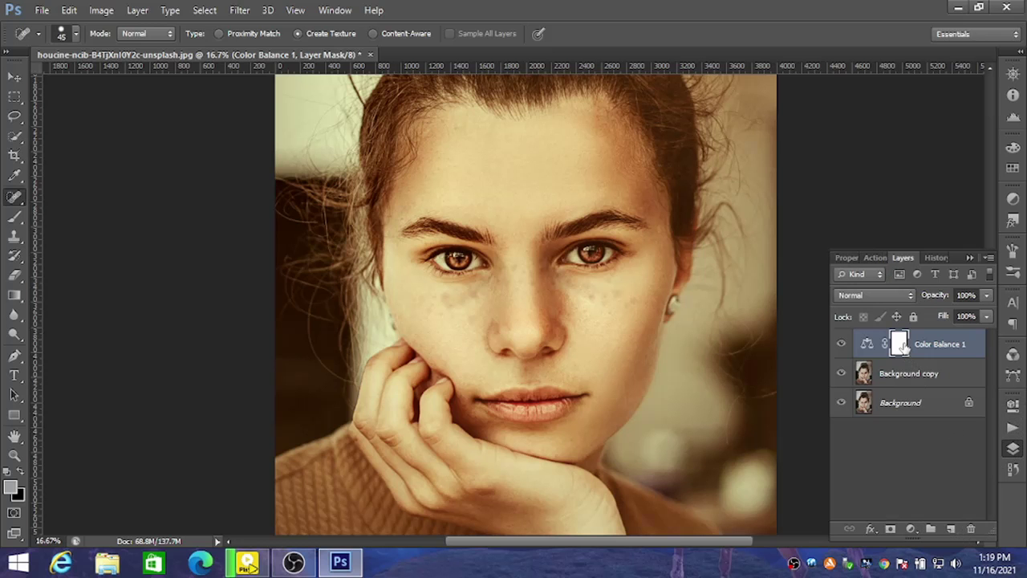
key("ctrl+i")
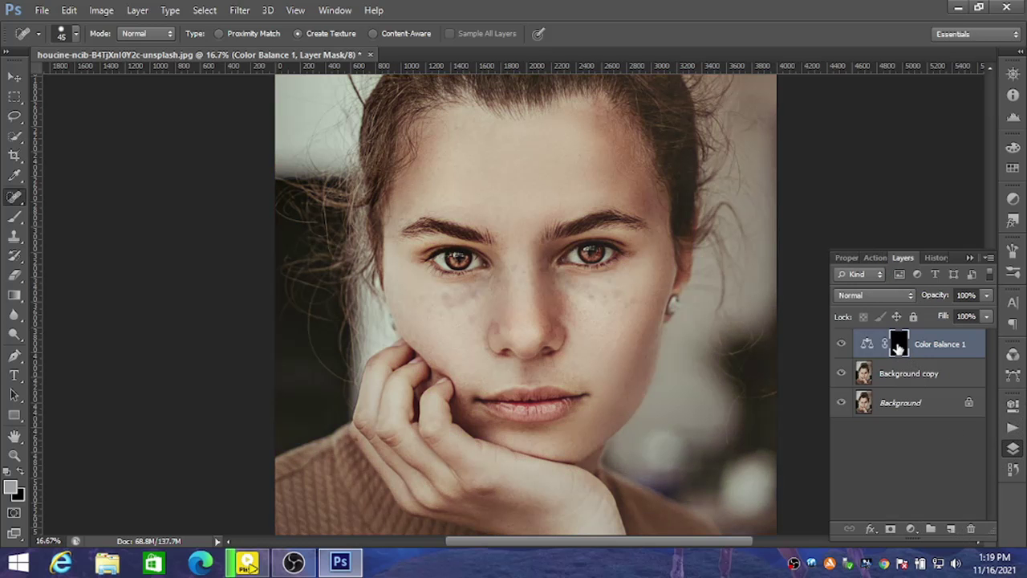
key("ctrl+plus")
key("ctrl+plus")
key("ctrl+plus")
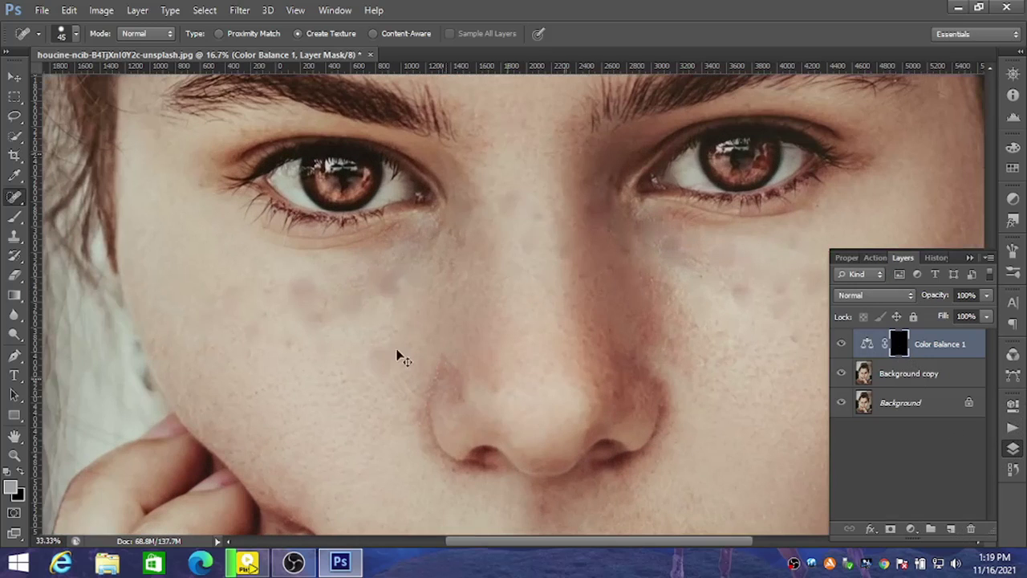
left_click(14, 217)
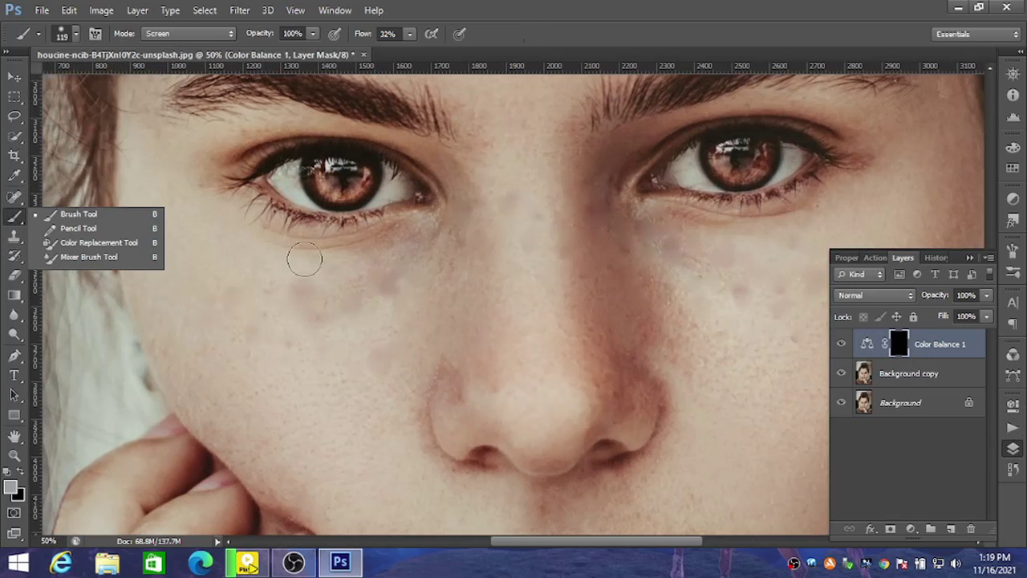
left_click(408, 35)
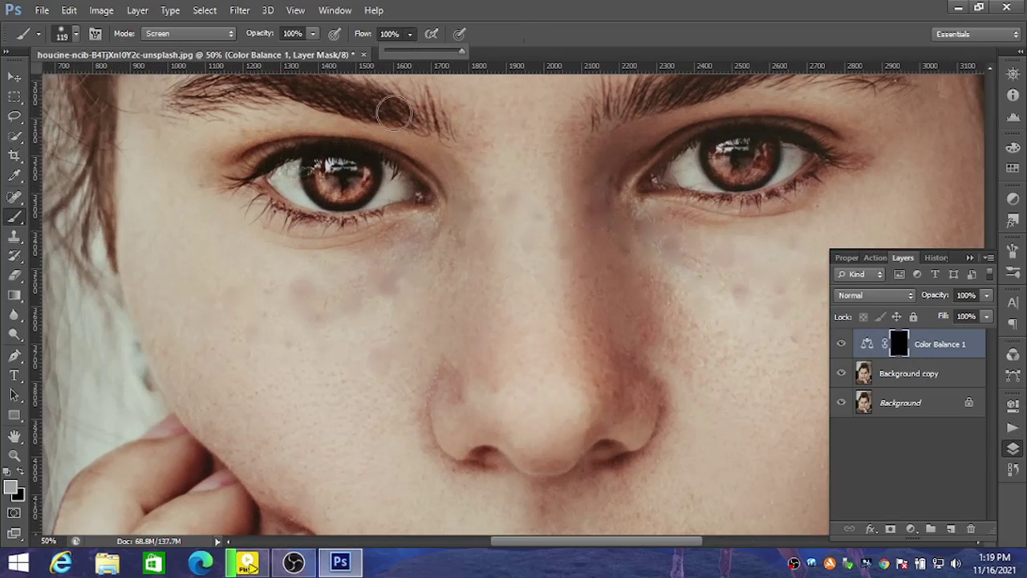
Paint the warm tint back over the left cheek and under the eye
left_click(313, 293)
left_click(262, 277)
mouse_move(262, 277)
left_mouse_down()
mouse_move(342, 321)
mouse_move(412, 250)
left_mouse_up()
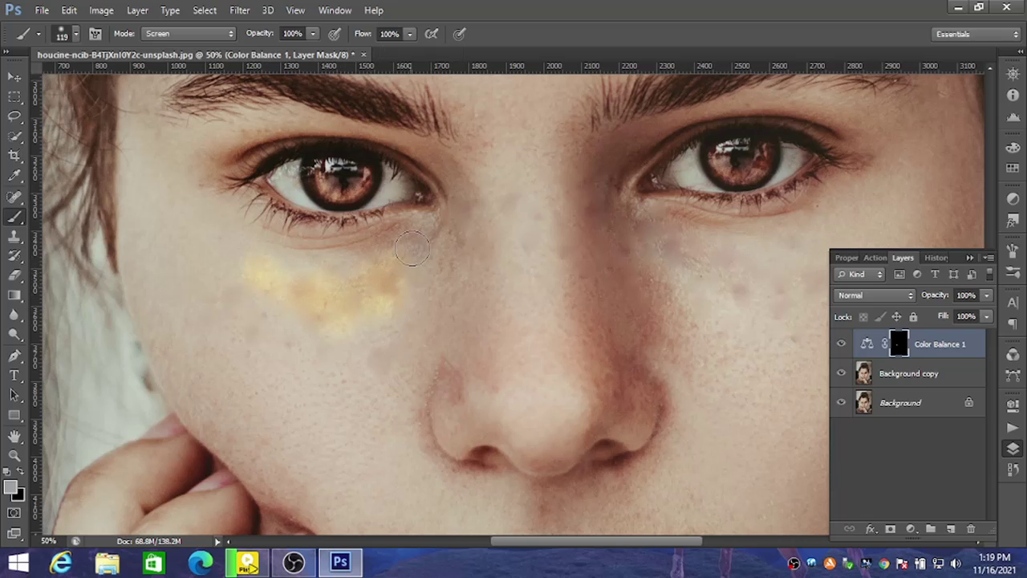
mouse_move(365, 276)
left_mouse_down()
mouse_move(297, 268)
mouse_move(372, 248)
mouse_move(192, 188)
mouse_move(256, 325)
mouse_move(298, 353)
mouse_move(372, 323)
mouse_move(410, 264)
mouse_move(441, 267)
mouse_move(469, 233)
mouse_move(415, 308)
left_mouse_up()
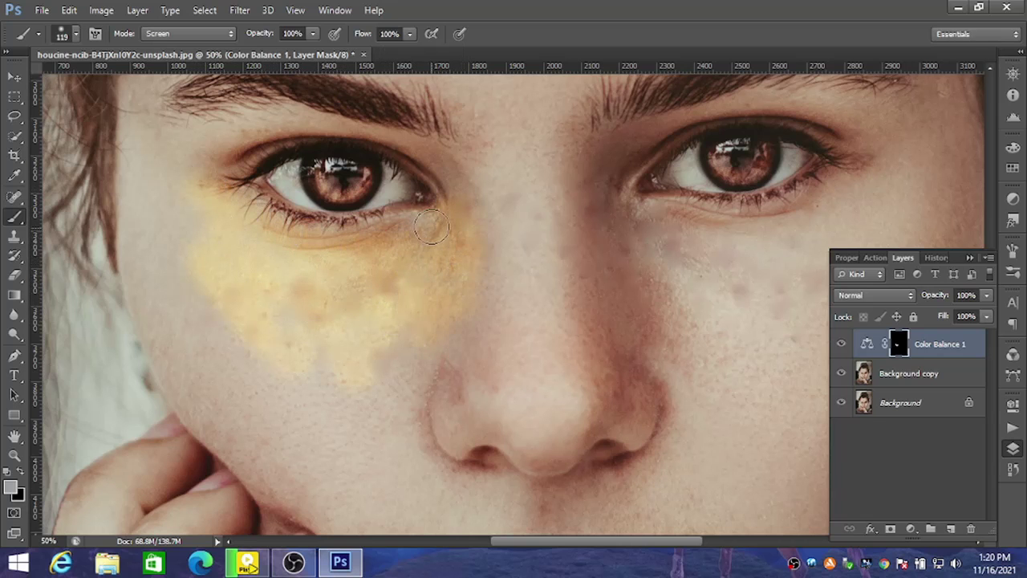
mouse_move(430, 243)
left_mouse_down()
mouse_move(394, 298)
mouse_move(419, 329)
mouse_move(382, 409)
mouse_move(383, 302)
left_mouse_up()
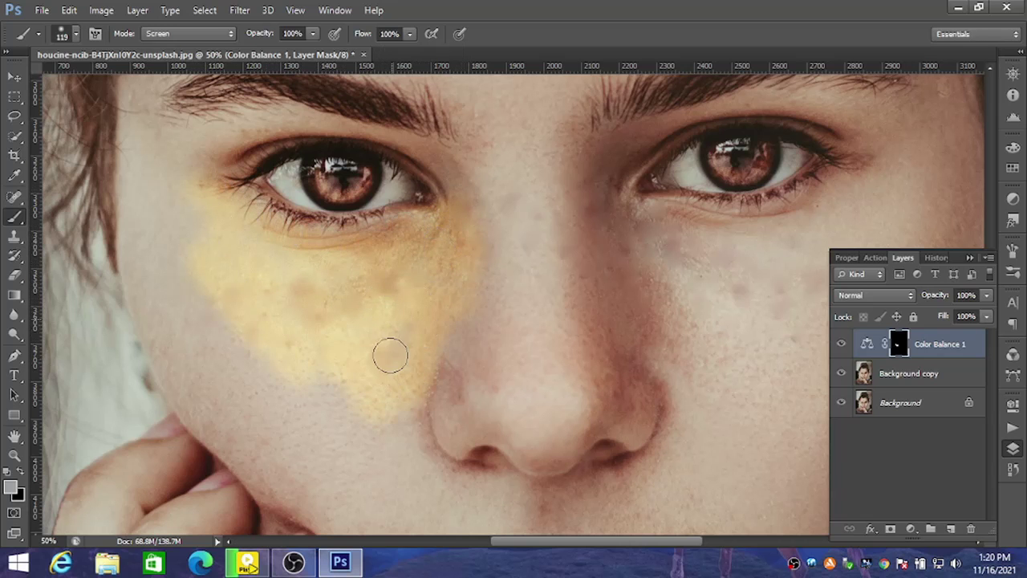
left_click_drag(231, 302, 394, 440)
Extend the warm tint up the side of the nose onto the nose bridge
left_click_drag(416, 401, 436, 483)
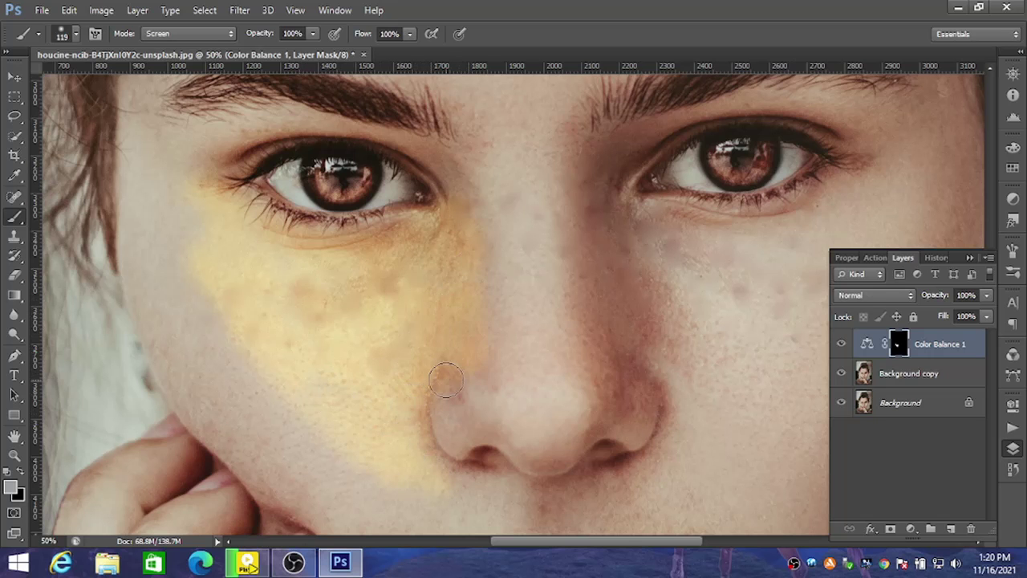
left_click_drag(495, 388, 491, 311)
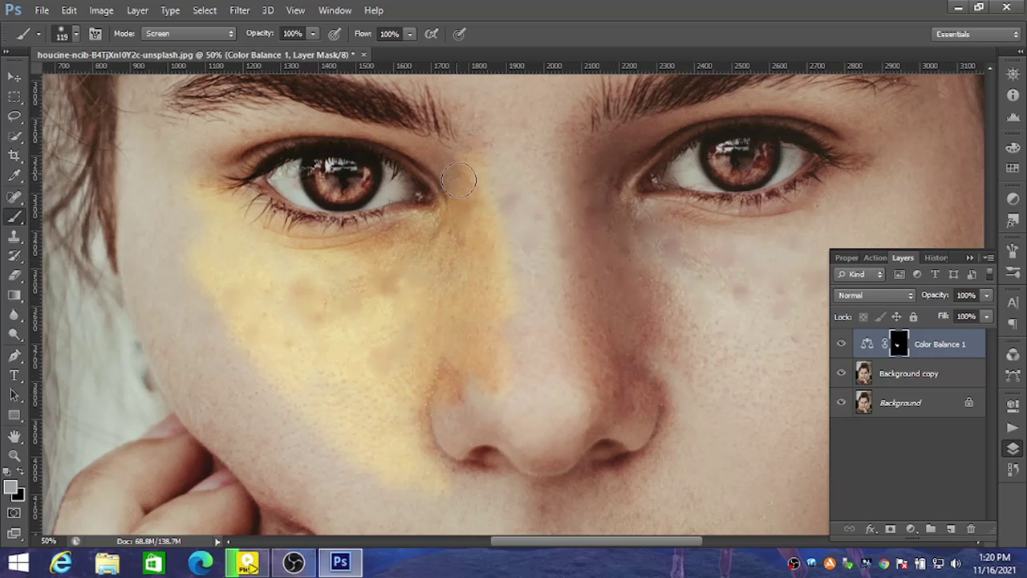
left_click_drag(515, 251, 512, 166)
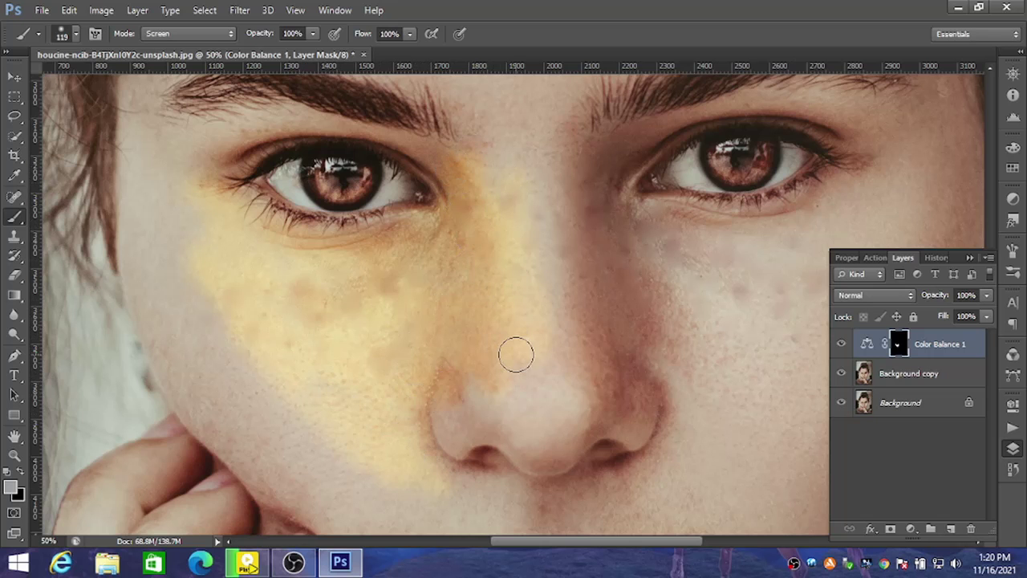
scroll(514, 356, "down", 1)
scroll(514, 356, "down", 1)
Enlarge the brush to 360 px and paint the warm tint across the forehead and brows
scroll(515, 355, "down", 1)
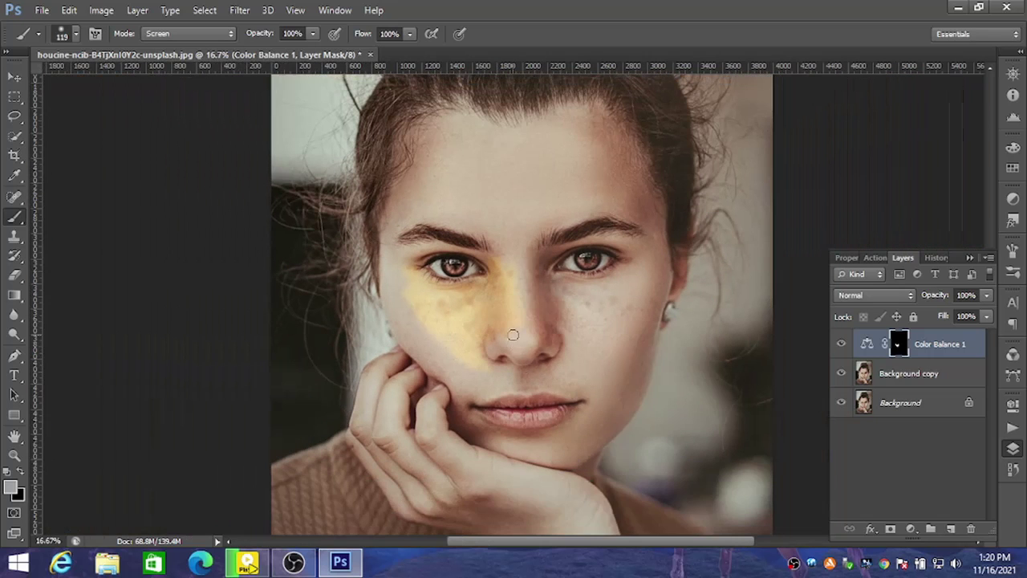
right_click(514, 355)
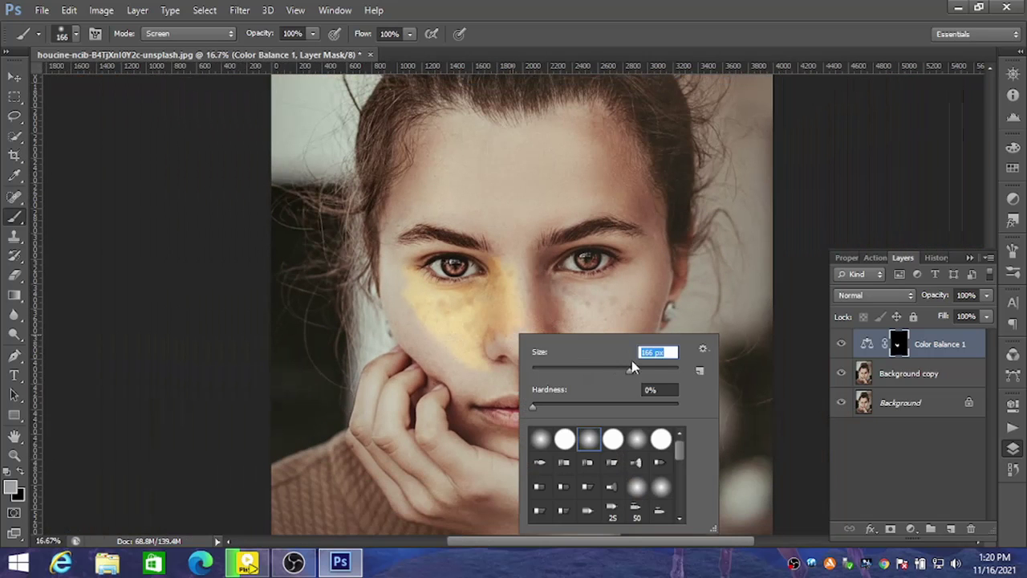
left_click(481, 183)
mouse_move(472, 137)
left_mouse_down()
mouse_move(525, 183)
mouse_move(507, 137)
mouse_move(565, 120)
left_mouse_up()
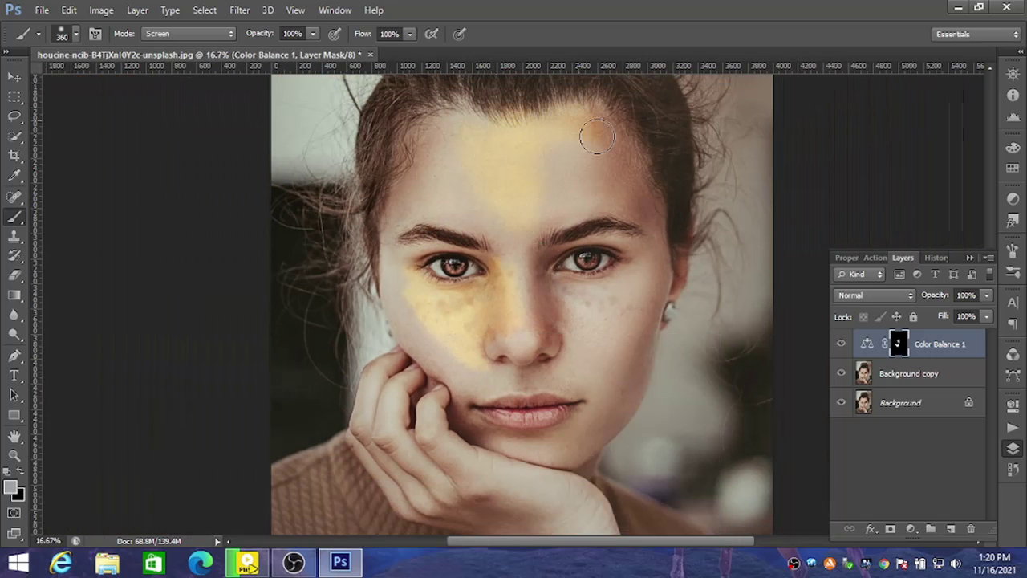
mouse_move(624, 200)
left_mouse_down()
mouse_move(541, 211)
mouse_move(577, 153)
mouse_move(458, 126)
mouse_move(417, 159)
left_mouse_up()
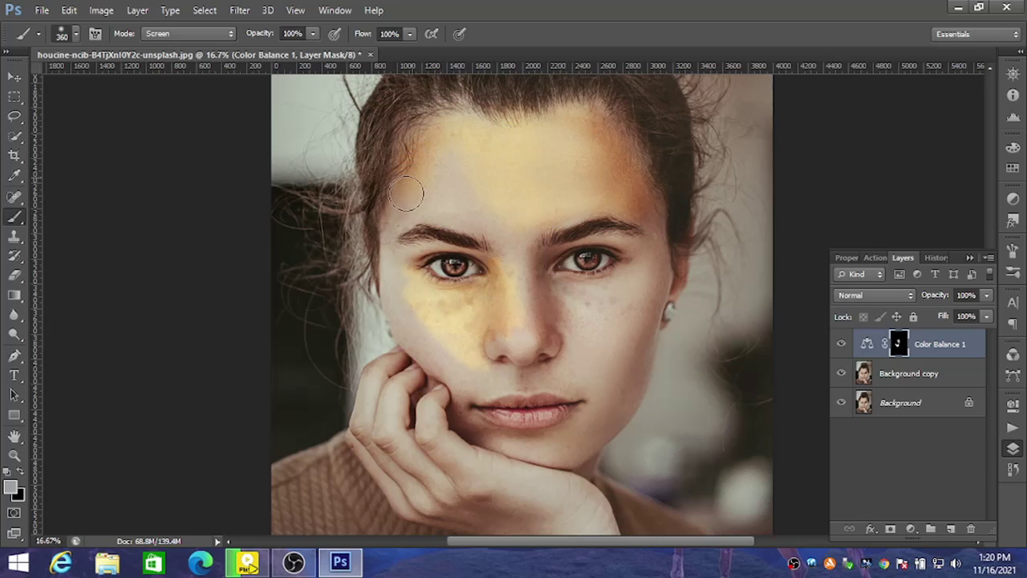
mouse_move(396, 207)
left_mouse_down()
mouse_move(458, 193)
mouse_move(495, 220)
mouse_move(421, 182)
left_mouse_up()
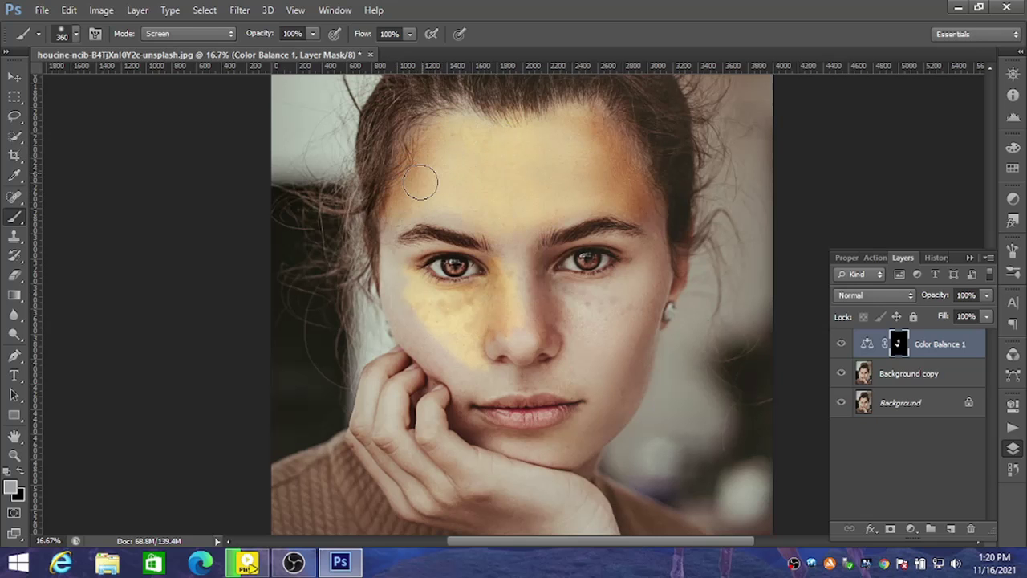
mouse_move(499, 223)
left_mouse_down()
mouse_move(530, 301)
mouse_move(537, 292)
mouse_move(627, 300)
mouse_move(669, 248)
mouse_move(636, 347)
left_mouse_up()
Warm both cheeks and the pale nose tip with the tint
mouse_move(608, 415)
left_mouse_down()
mouse_move(582, 335)
mouse_move(564, 367)
left_mouse_up()
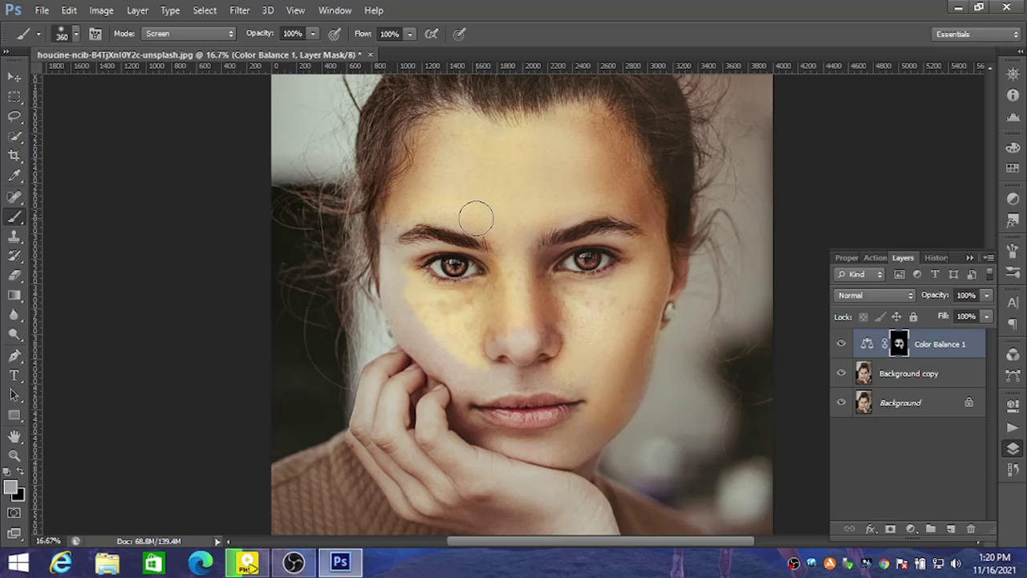
left_click_drag(396, 275, 447, 351)
left_click_drag(405, 322, 446, 357)
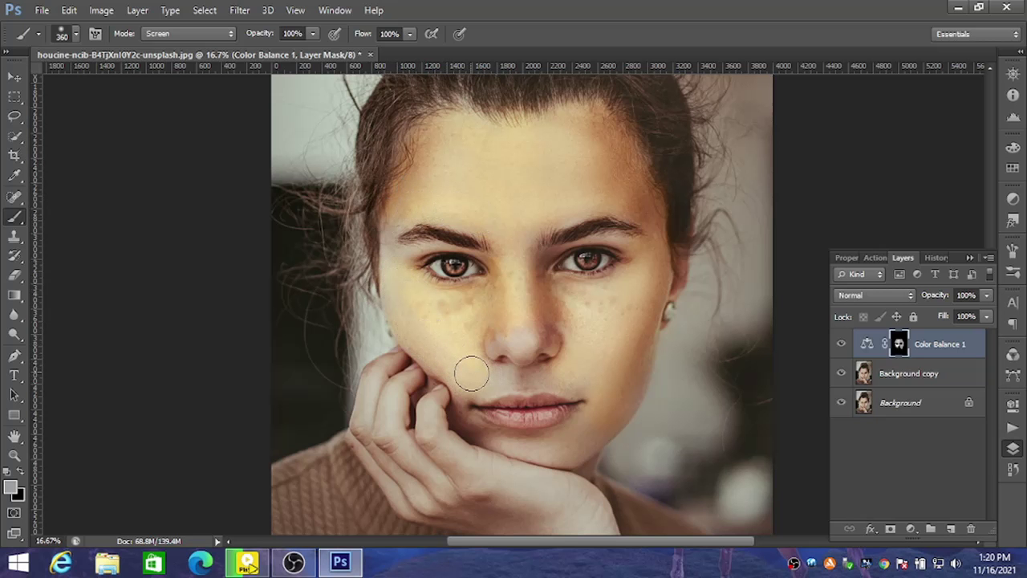
scroll(473, 372, "up", 1)
scroll(477, 374, "up", 1)
scroll(476, 390, "up", 1)
mouse_move(532, 422)
left_mouse_down()
mouse_move(436, 419)
mouse_move(527, 401)
mouse_move(548, 382)
mouse_move(665, 344)
mouse_move(551, 271)
mouse_move(562, 251)
mouse_move(648, 275)
left_mouse_up()
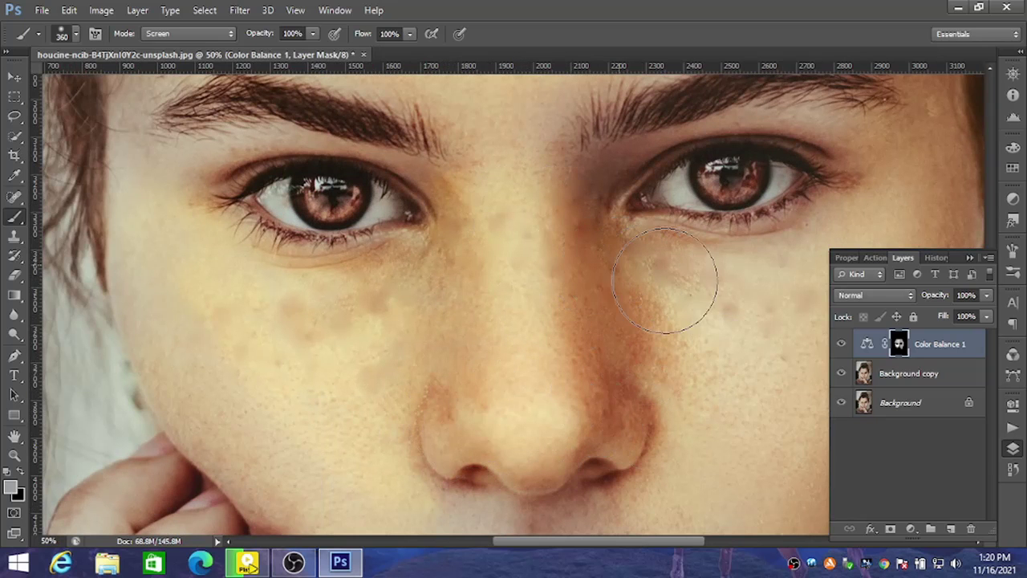
Shrink the brush to 42 px and tint under the left eyebrow and outer eye corner
right_click(590, 309)
left_click_drag(666, 344, 633, 344)
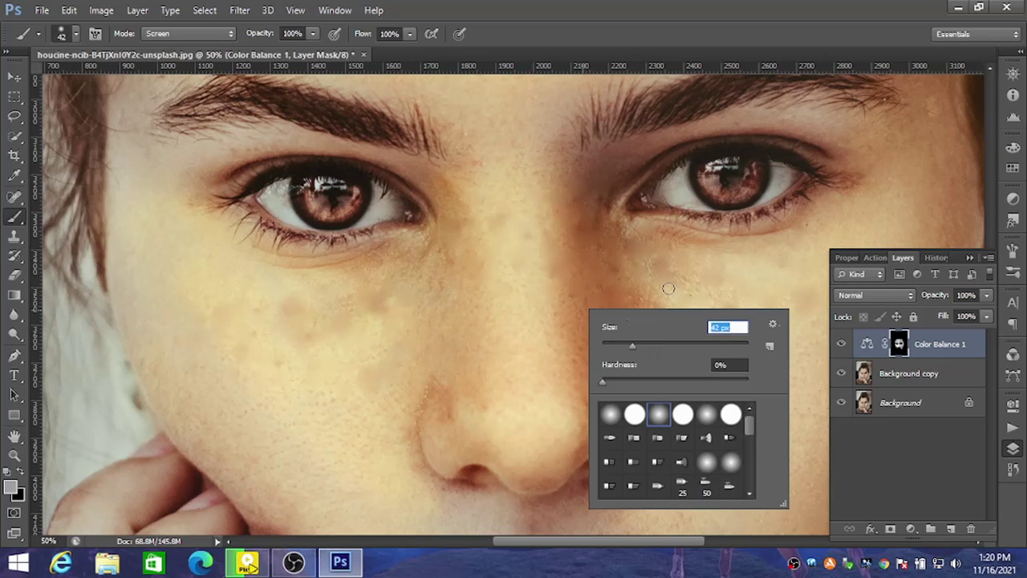
key("Return")
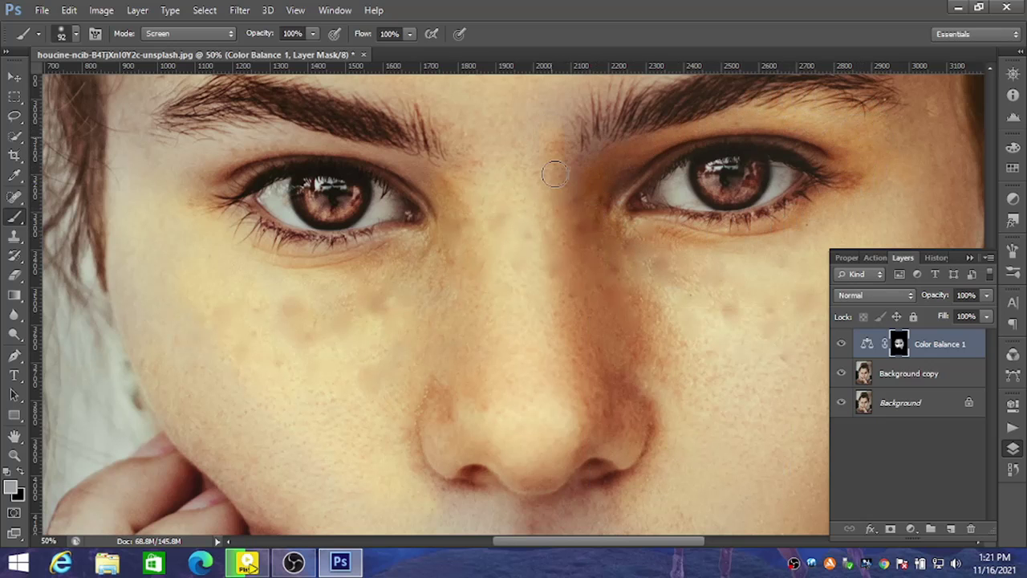
scroll(560, 168, "up", 1)
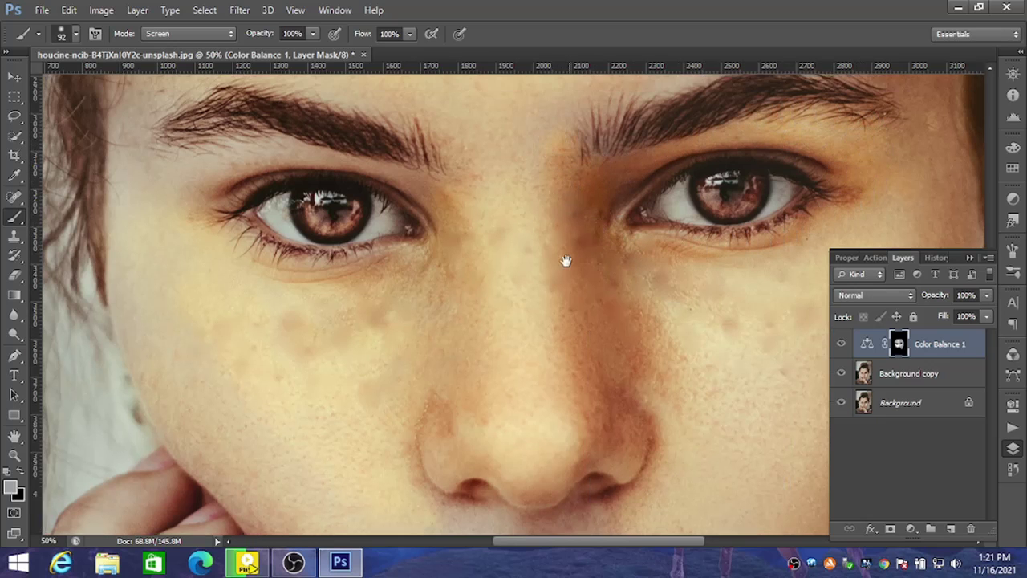
scroll(593, 206, "up", 2)
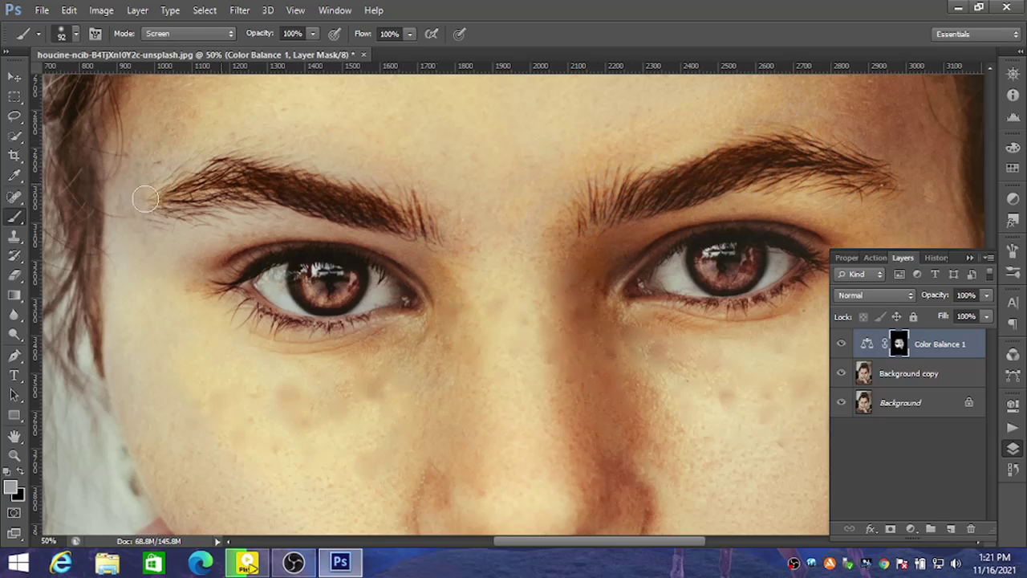
left_click_drag(124, 232, 390, 235)
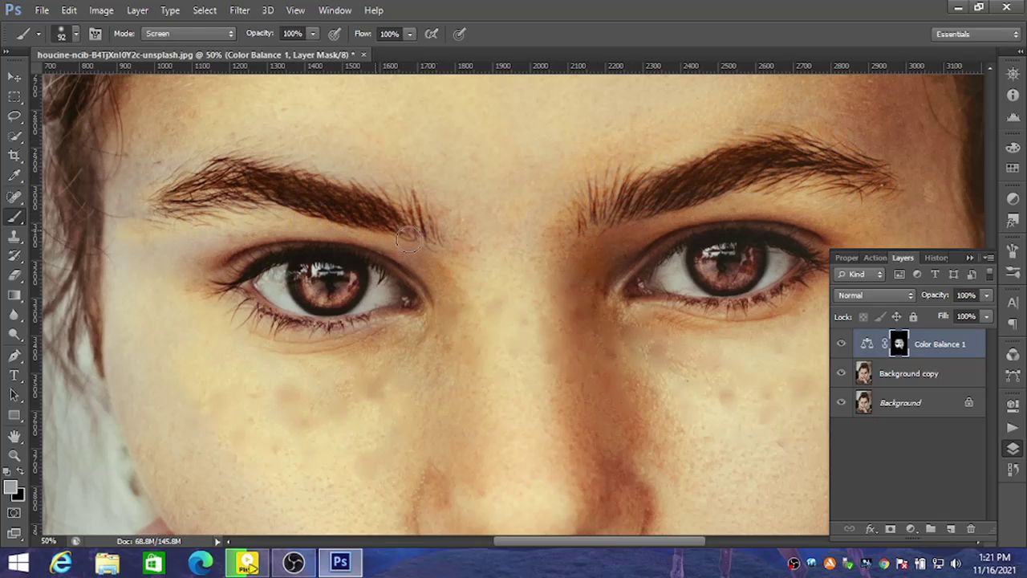
left_click_drag(242, 227, 164, 293)
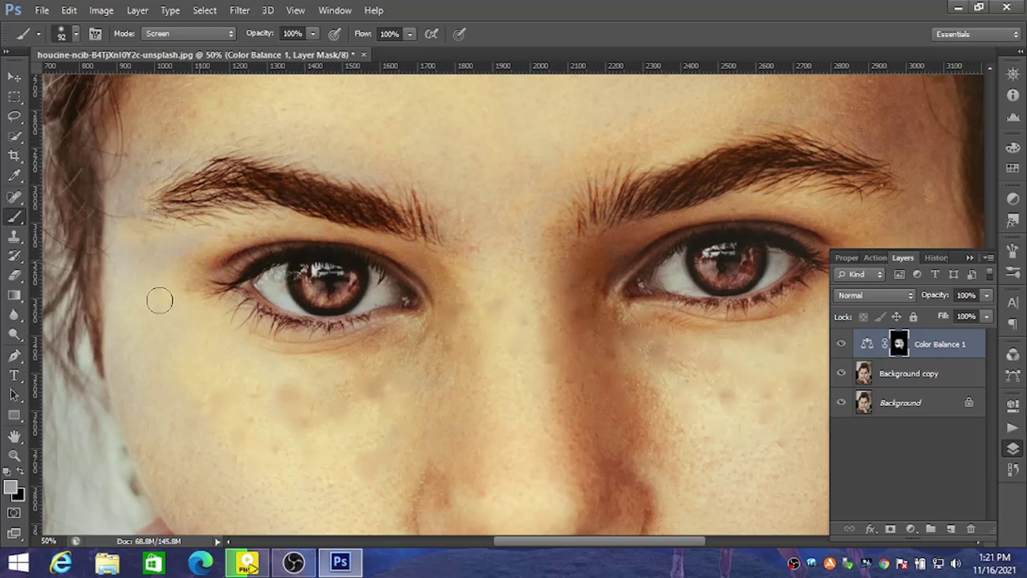
With a 143 px brush, warm the bluish patch by the left eye and above the upper lip
right_click(123, 228)
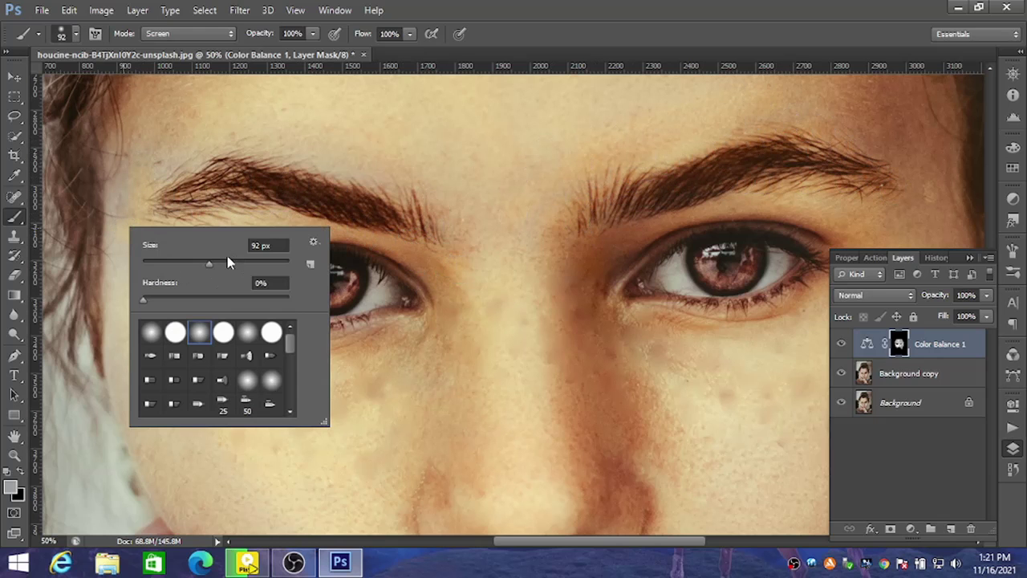
key("Return")
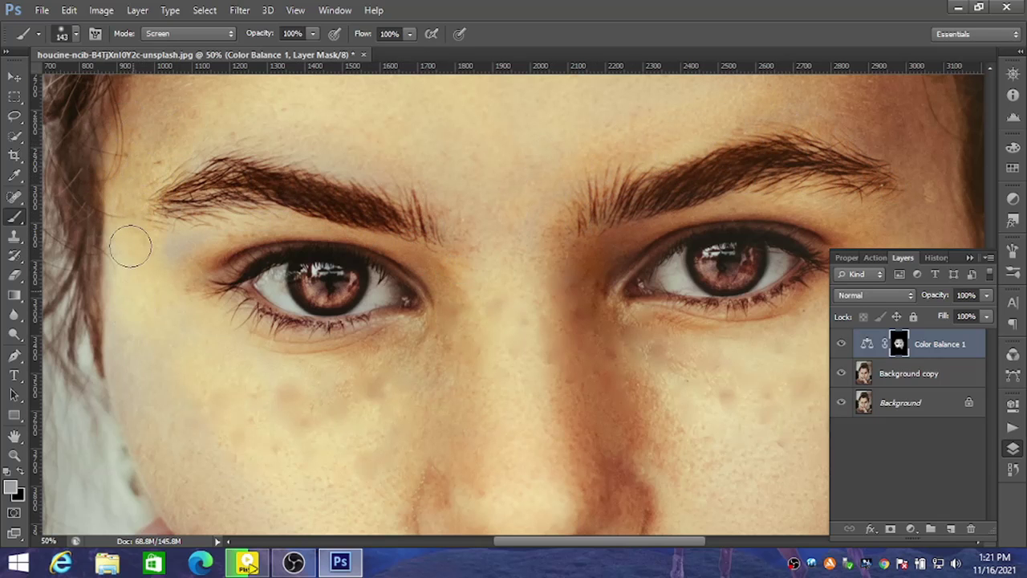
mouse_move(124, 365)
left_mouse_down()
mouse_move(168, 236)
mouse_move(152, 335)
mouse_move(165, 287)
mouse_move(188, 313)
mouse_move(229, 335)
mouse_move(327, 353)
left_mouse_up()
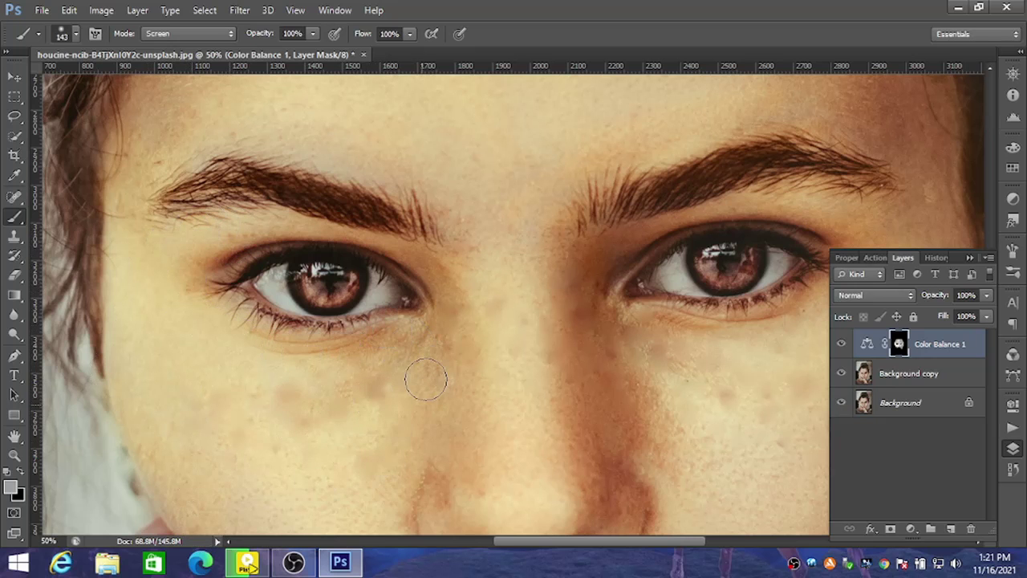
left_click_drag(374, 334, 367, 248)
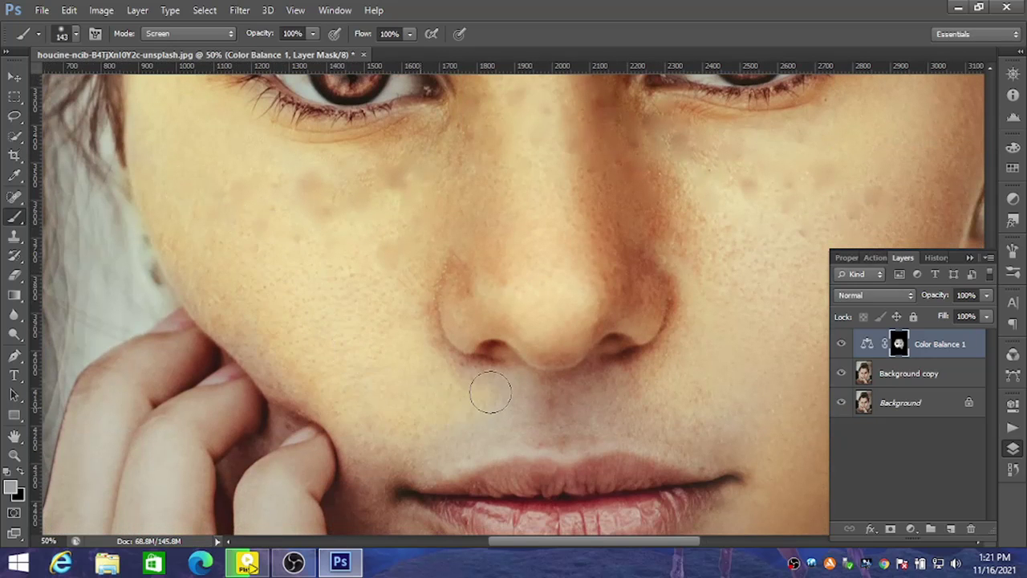
mouse_move(571, 404)
left_mouse_down()
mouse_move(414, 430)
mouse_move(554, 429)
left_mouse_up()
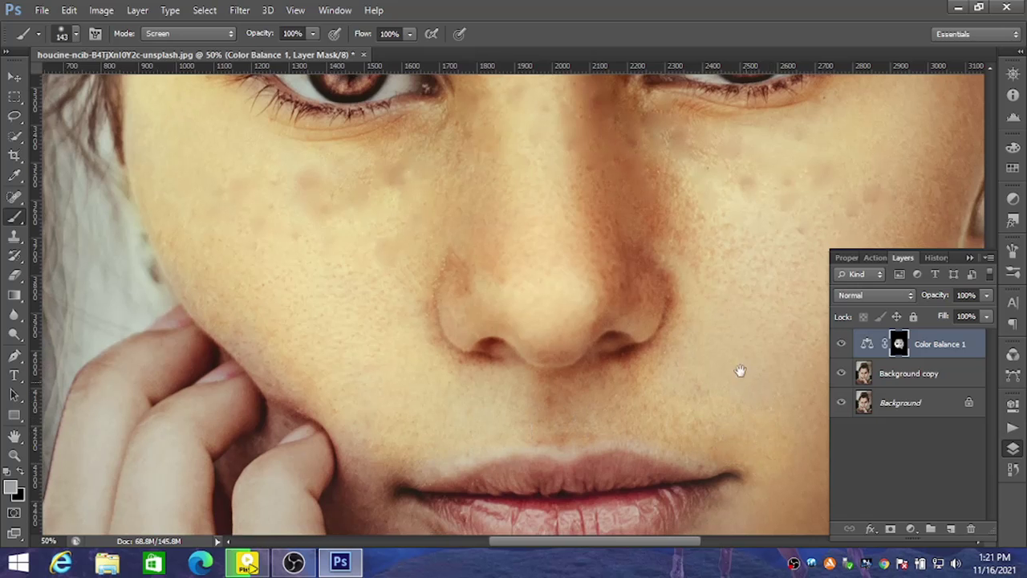
left_click_drag(745, 381, 726, 297)
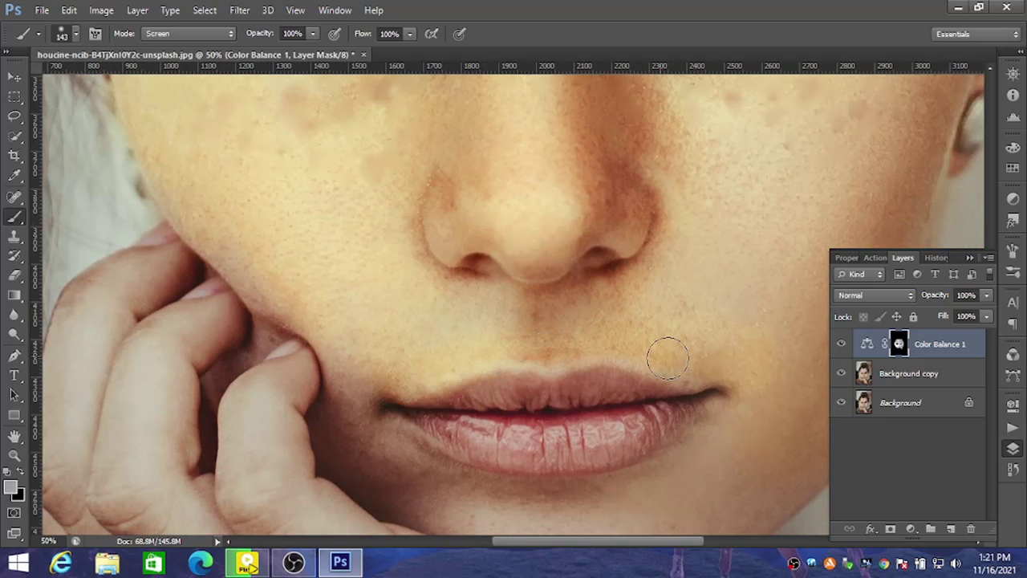
Warm the cheek beside the left mouth corner
scroll(747, 273, "down", 3)
scroll(737, 273, "down", 1)
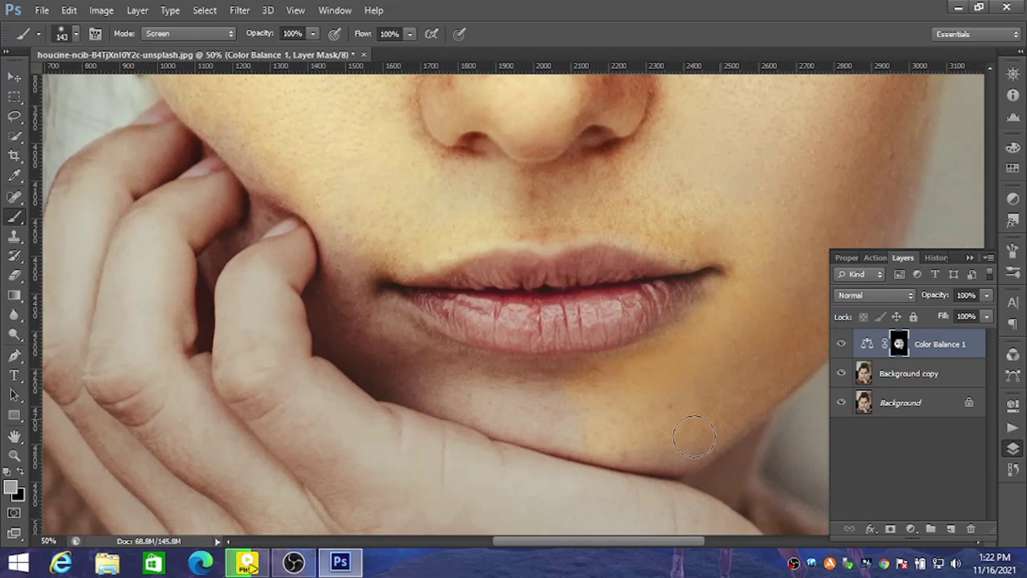
left_click_drag(406, 383, 350, 354)
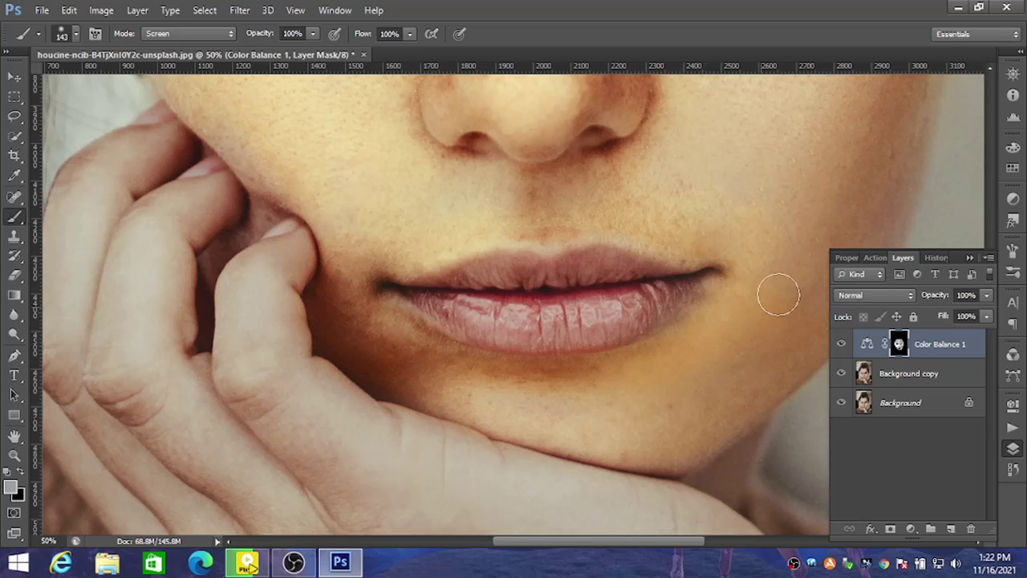
left_click_drag(761, 313, 722, 242)
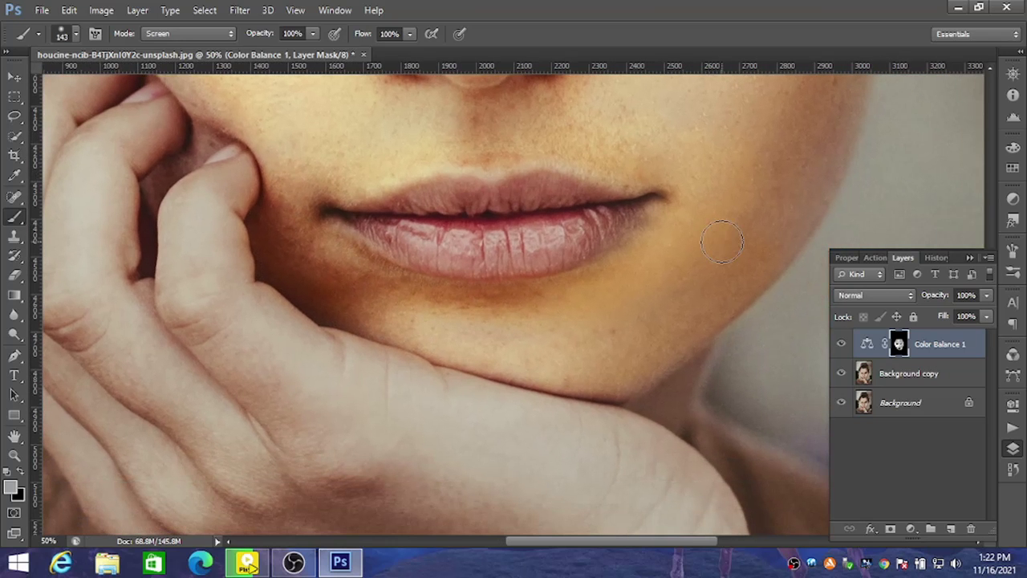
Resize the brush to 226 px, recentre on the nose and lips, then shrink it to 93 px
right_click(723, 242)
left_click_drag(814, 255, 855, 258)
left_click(835, 140)
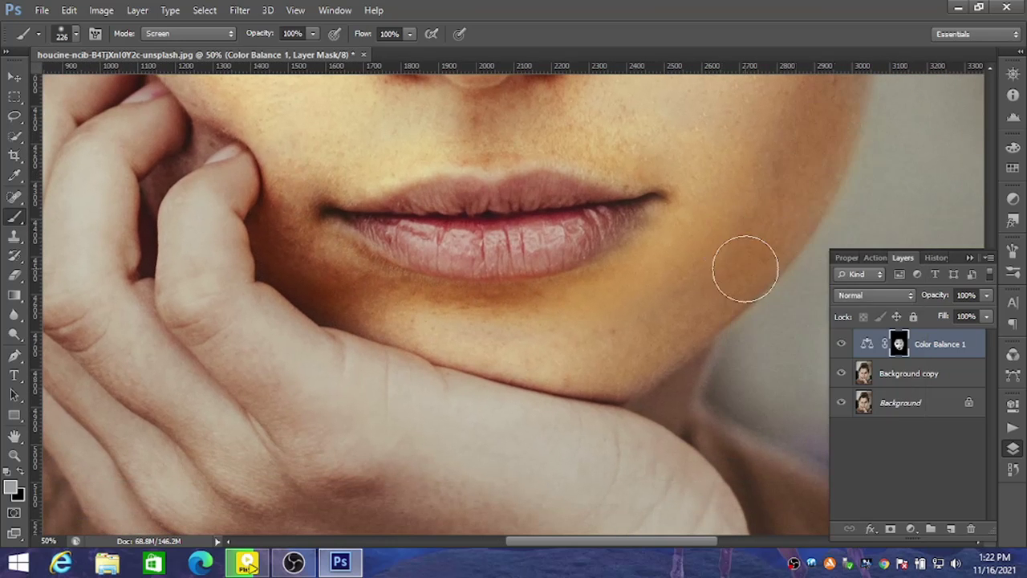
left_click_drag(738, 173, 649, 332)
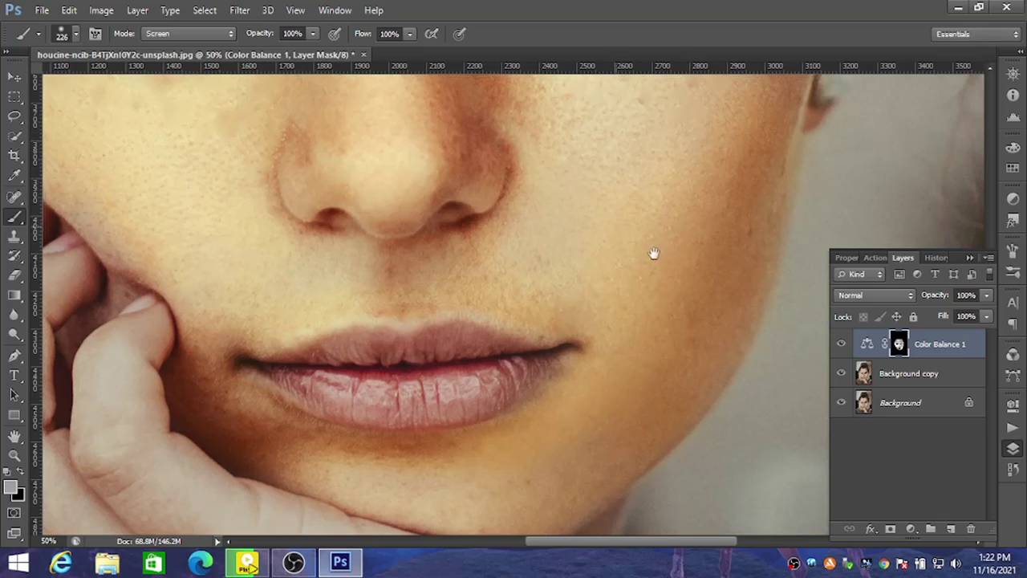
left_click_drag(614, 224, 770, 264)
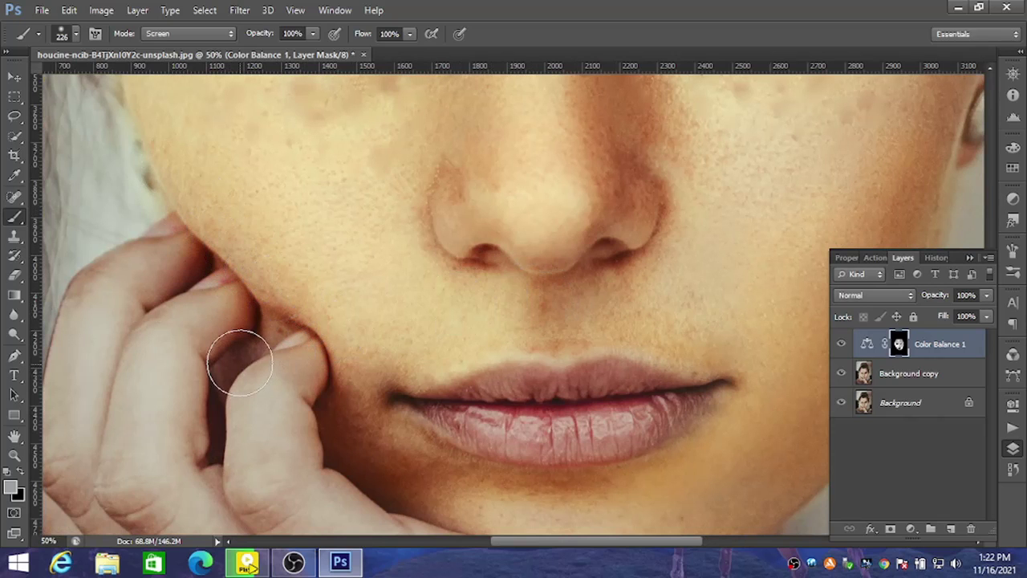
right_click(242, 357)
left_click(321, 385)
key("Return")
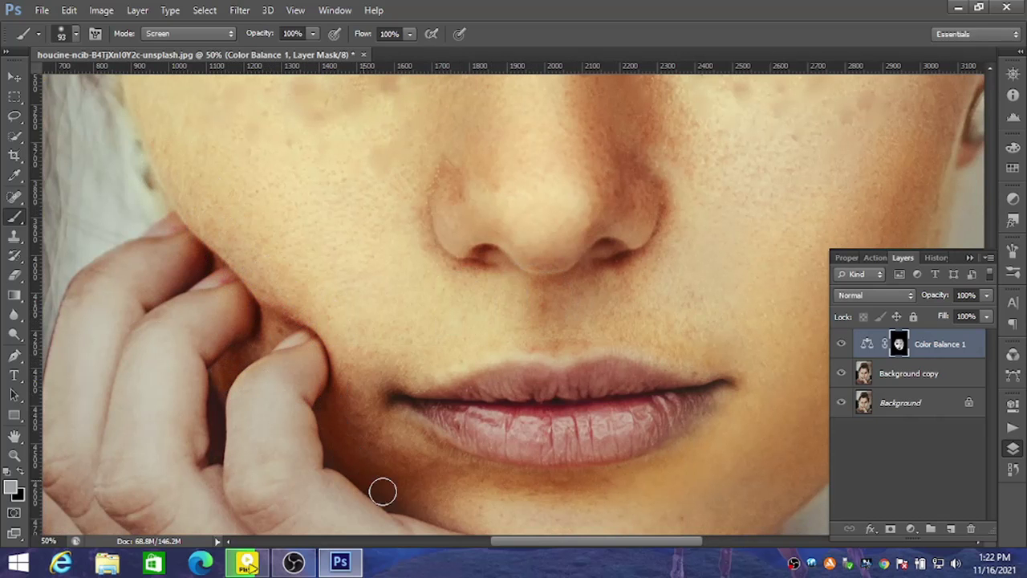
key("ctrl+minus")
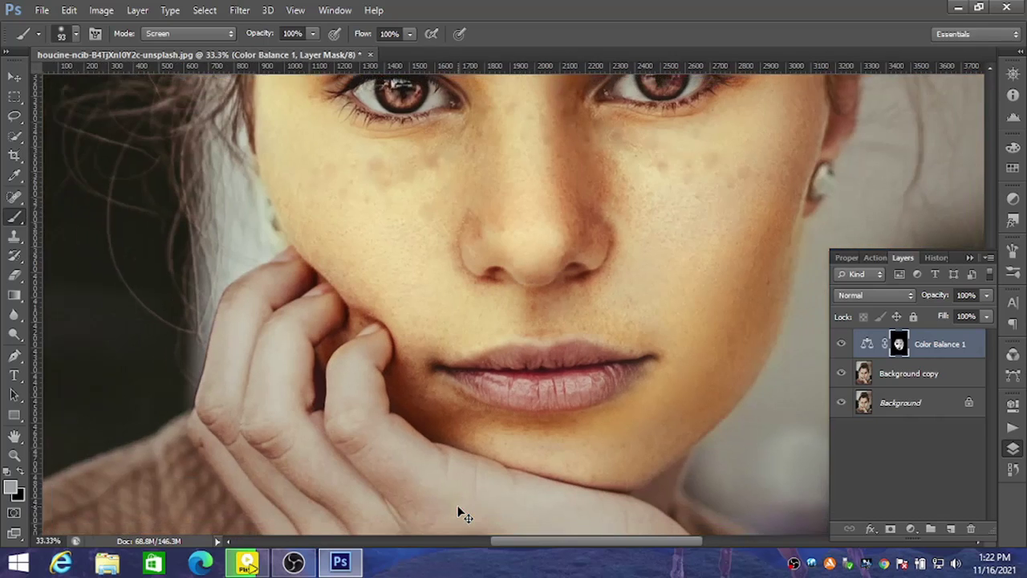
key("ctrl+minus")
scroll(658, 260, "up", 3)
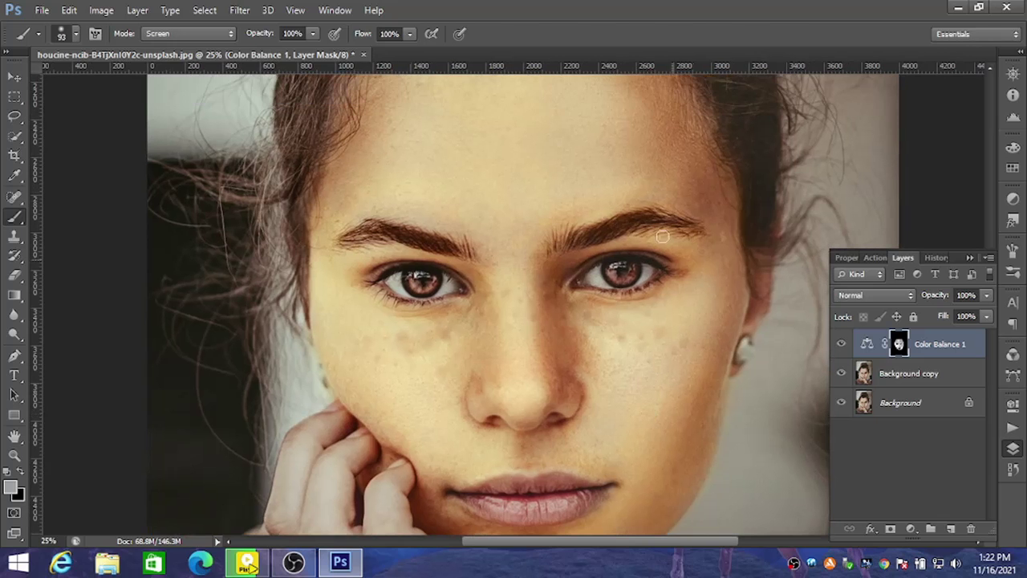
right_click(599, 173)
left_click_drag(719, 212, 718, 211)
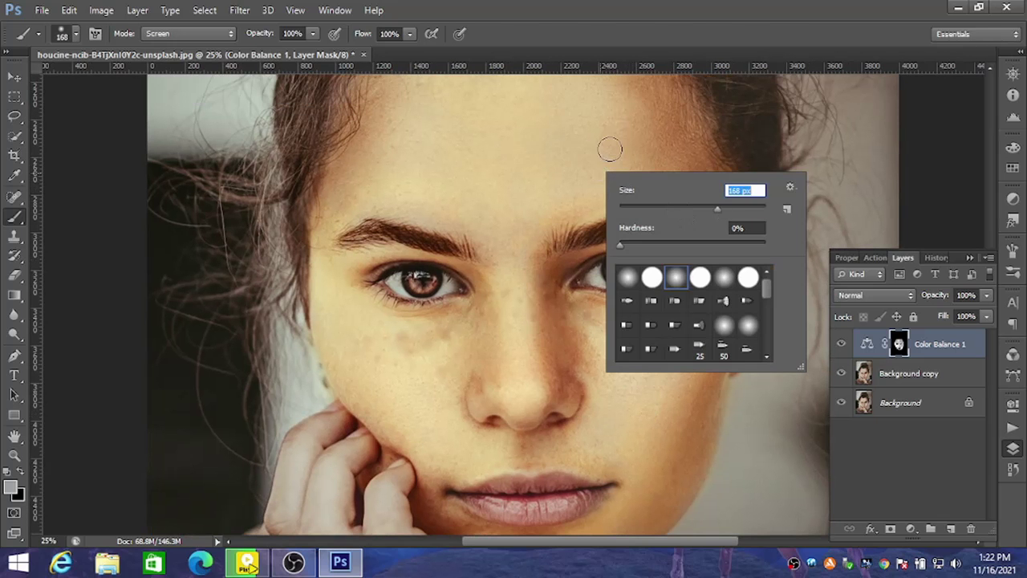
type("339")
key("Return")
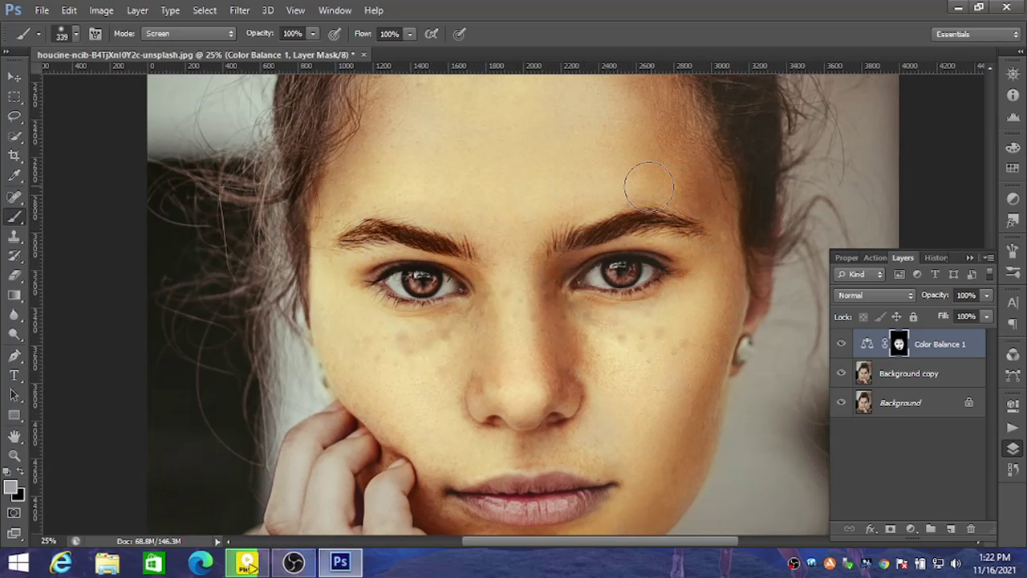
scroll(486, 175, "up", 3)
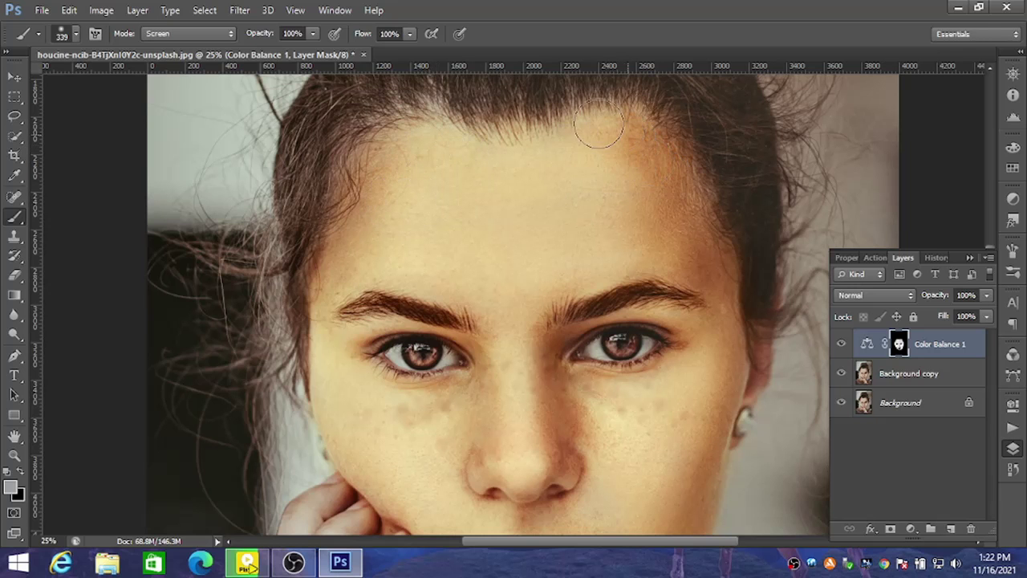
scroll(417, 206, "down", 3)
scroll(425, 200, "down", 3)
scroll(437, 193, "up", 2)
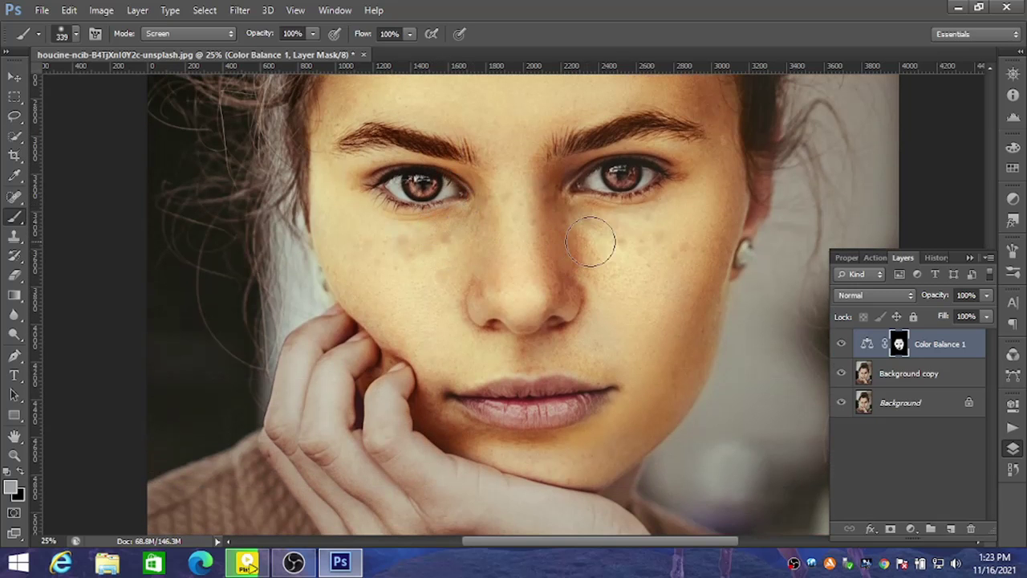
scroll(662, 257, "down", 2)
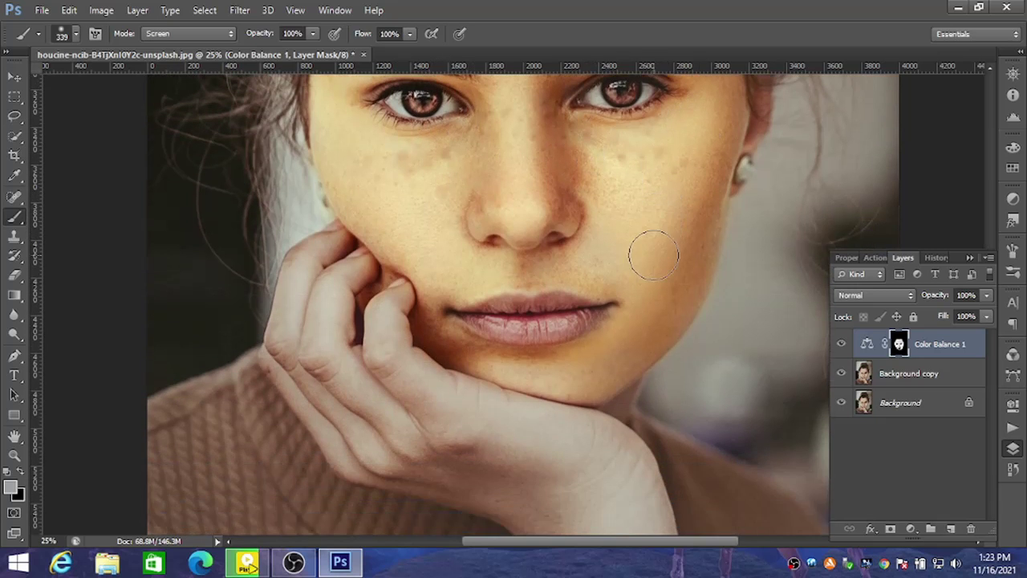
scroll(653, 248, "up", 1)
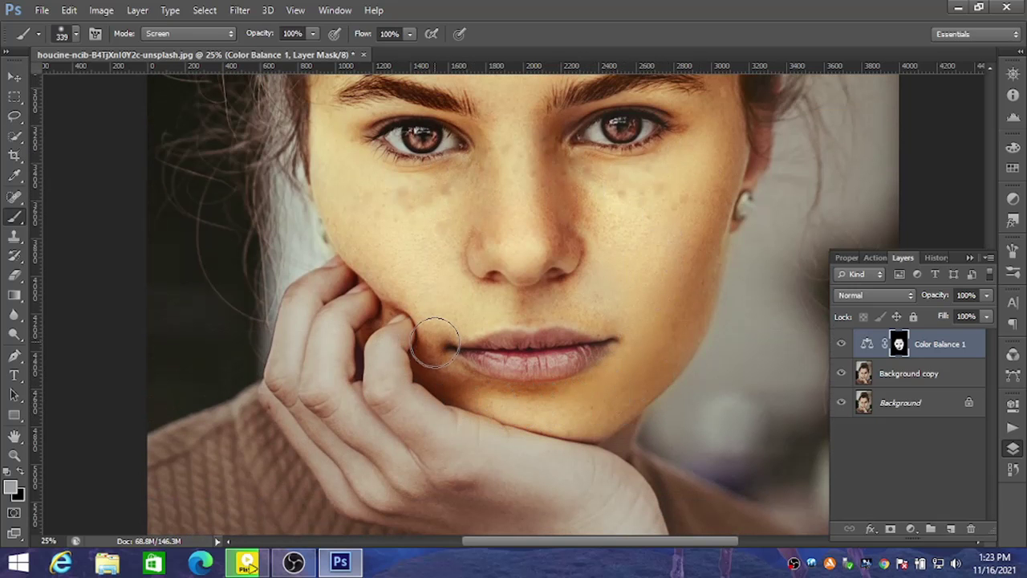
scroll(573, 361, "up", 1)
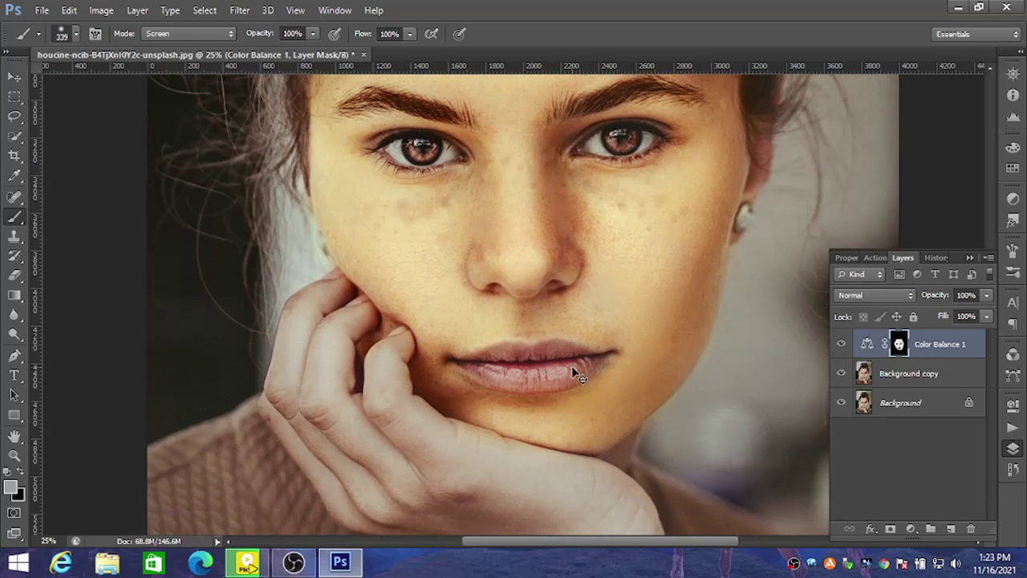
key("ctrl+minus")
key("ctrl+minus")
key("ctrl+minus")
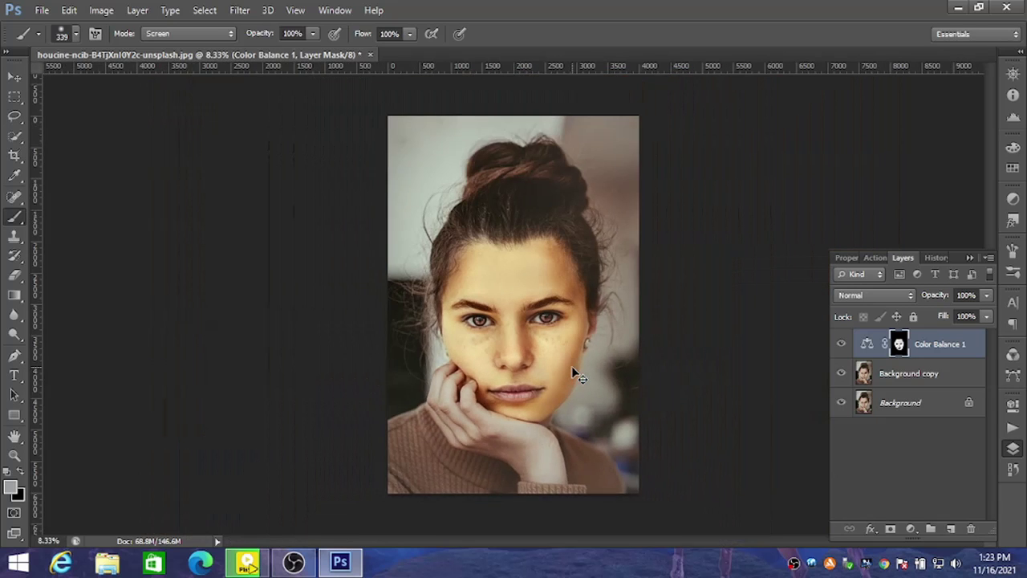
Paint the warm tint over the fingers, hand and wrist under the chin, plus the forehead hairline
key("ctrl+plus")
scroll(373, 295, "down", 2)
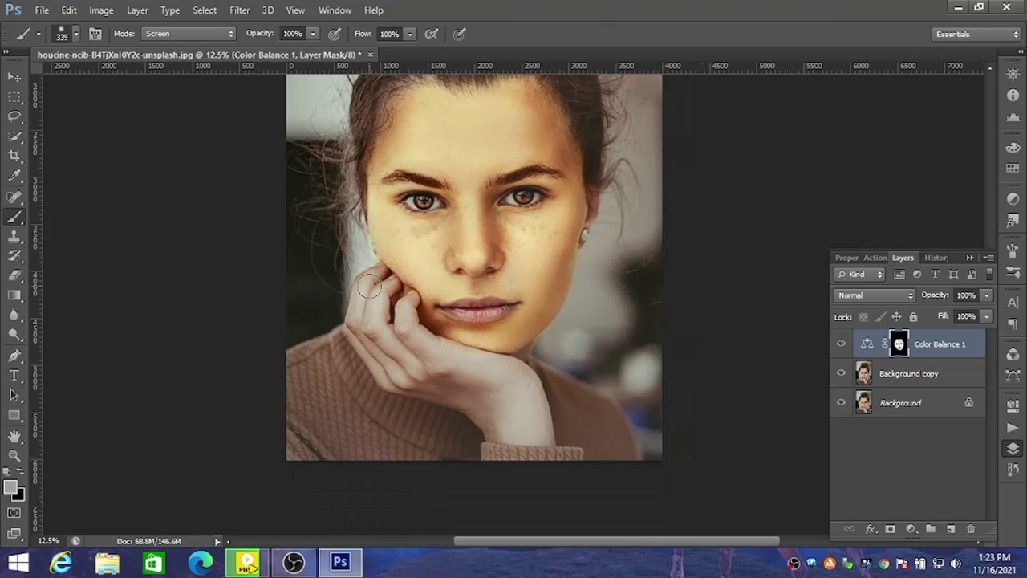
mouse_move(375, 270)
left_mouse_down()
mouse_move(358, 311)
mouse_move(392, 354)
mouse_move(474, 393)
mouse_move(517, 440)
left_mouse_up()
mouse_move(512, 403)
left_mouse_down()
mouse_move(407, 321)
mouse_move(404, 301)
mouse_move(433, 346)
mouse_move(517, 377)
mouse_move(541, 433)
mouse_move(514, 379)
mouse_move(468, 395)
mouse_move(398, 375)
left_mouse_up()
mouse_move(365, 329)
left_mouse_down()
mouse_move(367, 307)
mouse_move(358, 335)
left_mouse_up()
left_click_drag(390, 371, 490, 420)
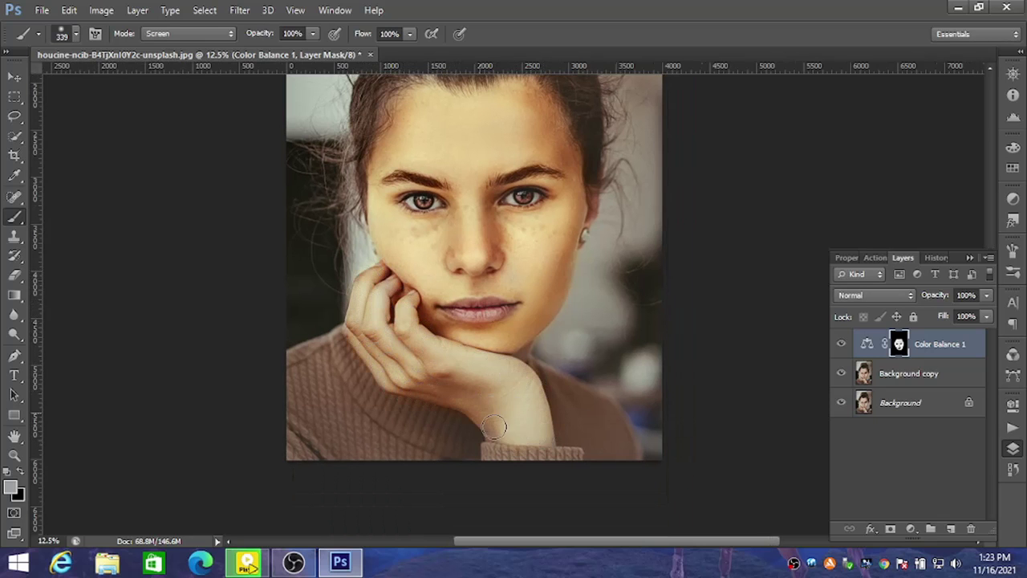
mouse_move(382, 316)
left_mouse_down()
mouse_move(385, 273)
mouse_move(374, 346)
left_mouse_up()
left_click_drag(452, 358, 519, 372)
left_click_drag(543, 435, 470, 412)
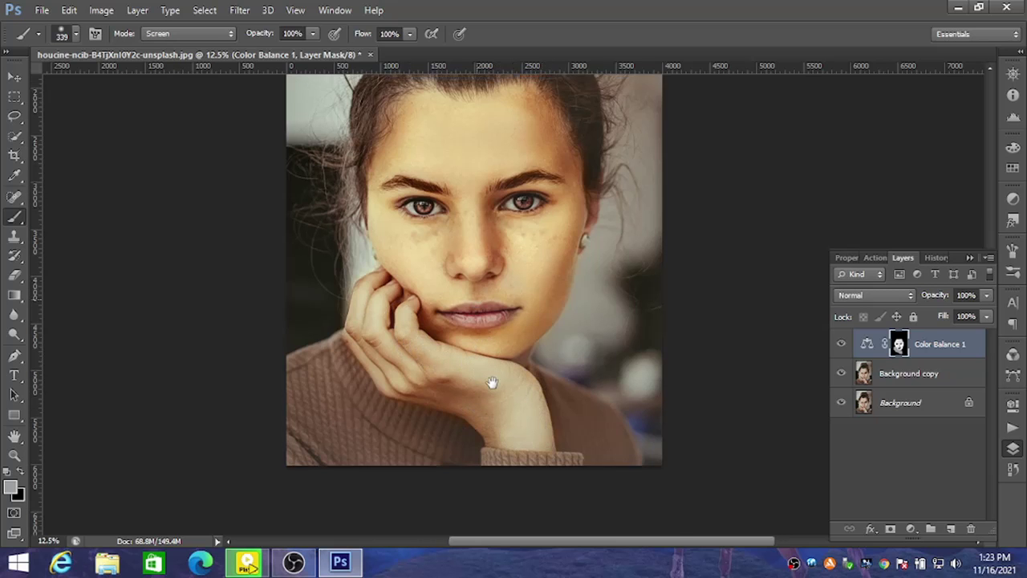
scroll(493, 378, "up", 3)
left_click_drag(438, 172, 404, 177)
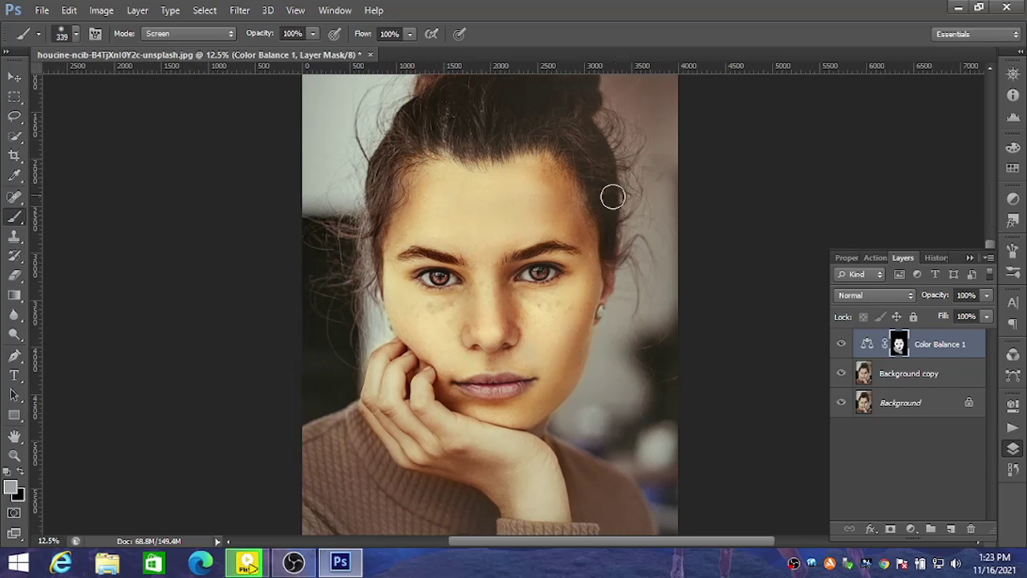
Open Color Balance 1 and shift the midtones: less red, more magenta and yellow
double_click(874, 348)
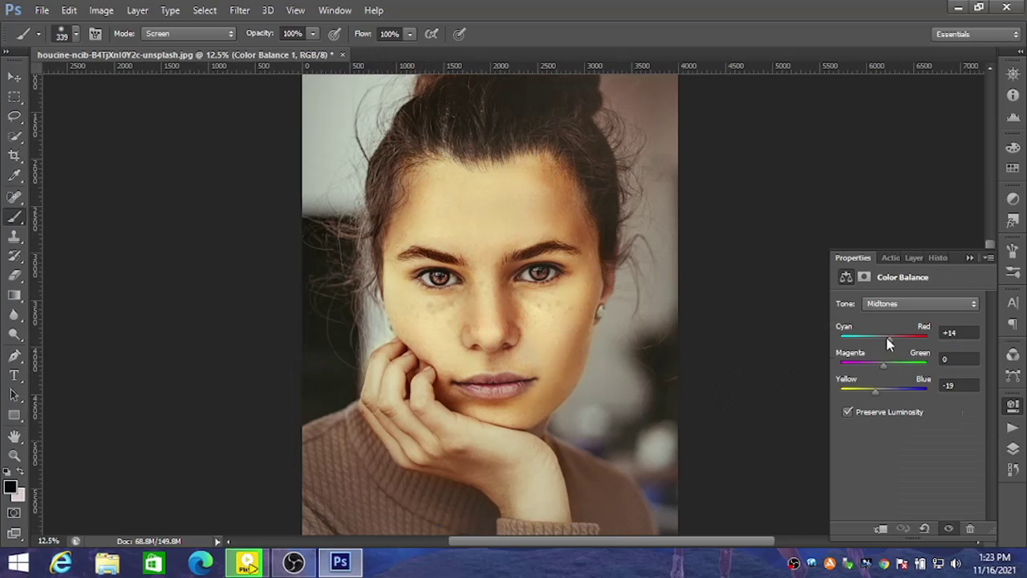
left_click_drag(895, 345, 882, 345)
left_click_drag(884, 364, 865, 364)
mouse_move(896, 392)
left_mouse_down()
mouse_move(876, 393)
mouse_move(904, 388)
left_mouse_up()
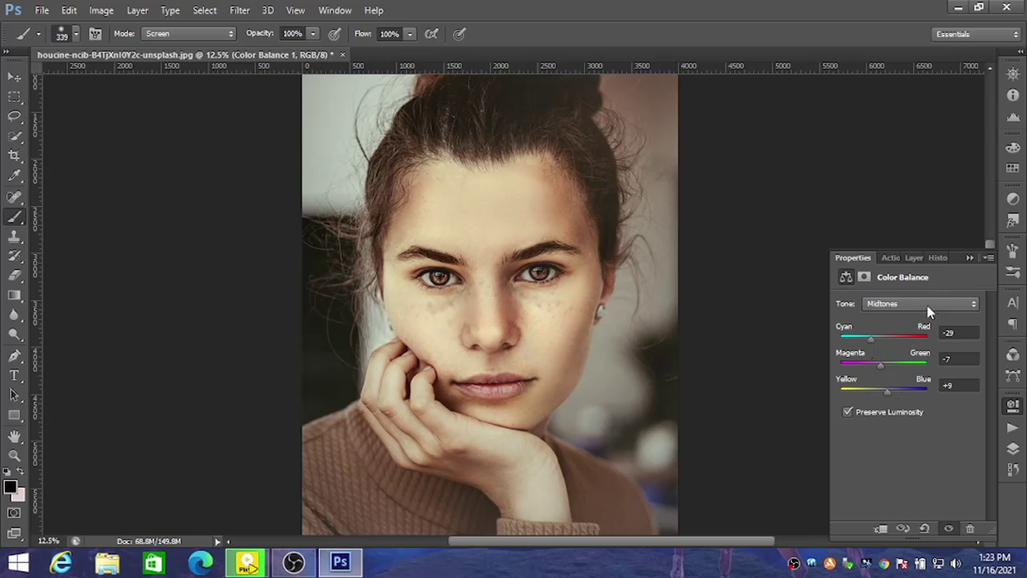
Adjust the Highlights: more red, slightly more magenta and more yellow
left_click(928, 304)
left_click(903, 347)
left_click_drag(877, 343, 892, 343)
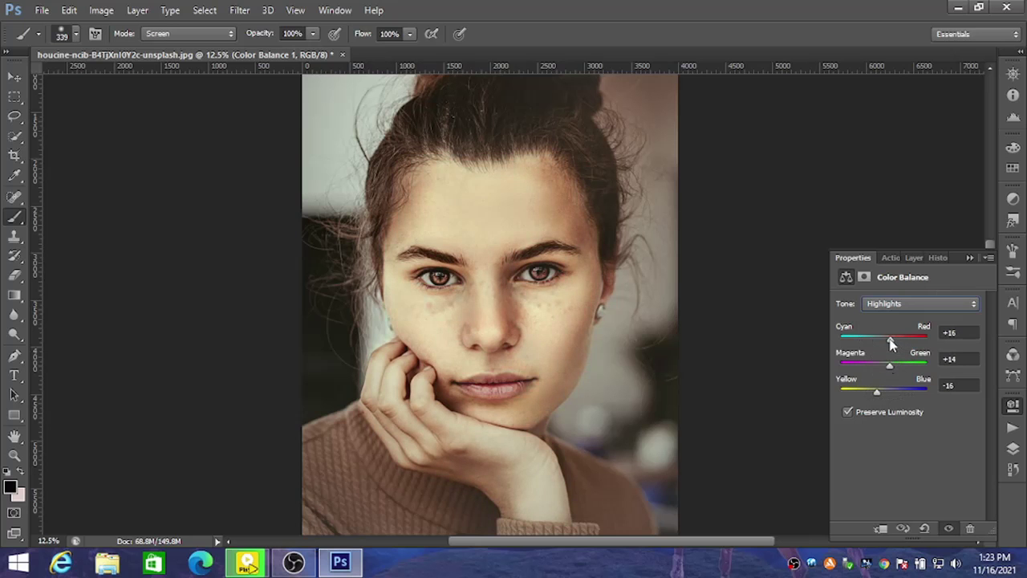
left_click_drag(891, 369, 884, 368)
left_click_drag(879, 394, 877, 393)
Set the Shadows to +5 red, -14 magenta, +9 blue, then reselect the Color Balance 1 mask
left_click(923, 305)
left_click(905, 319)
mouse_move(887, 343)
left_mouse_down()
mouse_move(906, 344)
mouse_move(886, 345)
left_mouse_up()
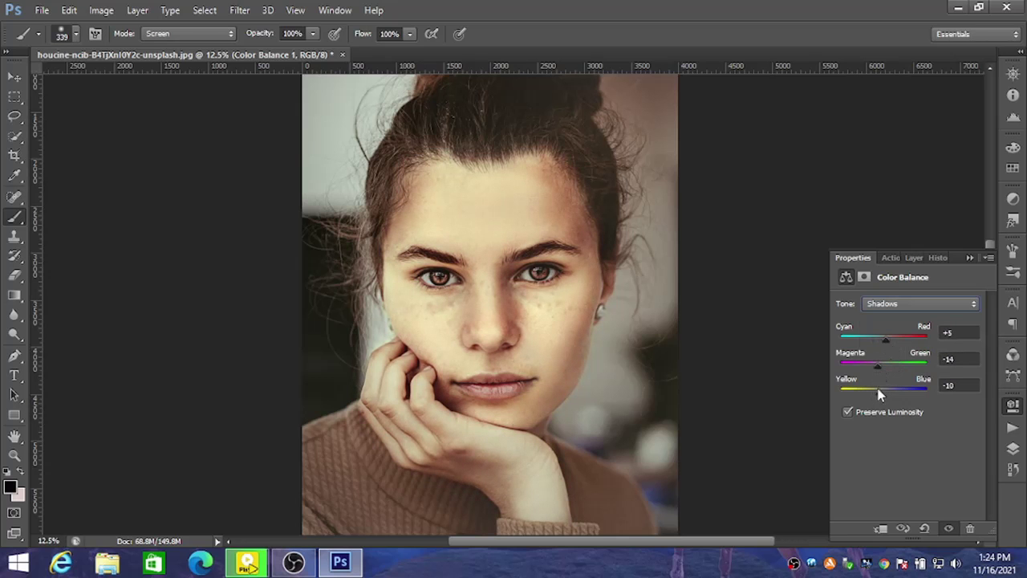
mouse_move(881, 390)
left_mouse_down()
mouse_move(873, 390)
mouse_move(888, 389)
left_mouse_up()
left_click(1014, 450)
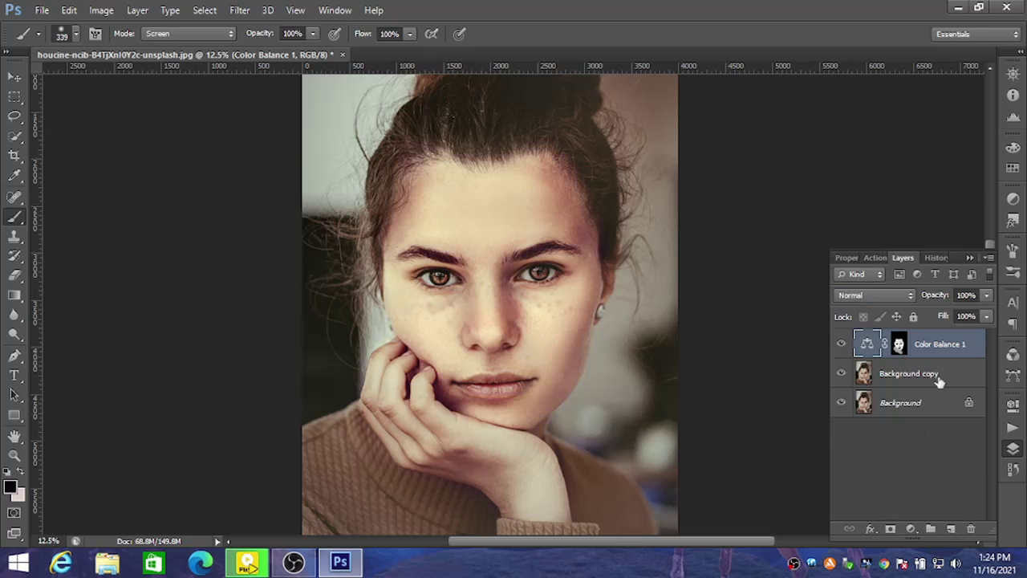
left_click(897, 347)
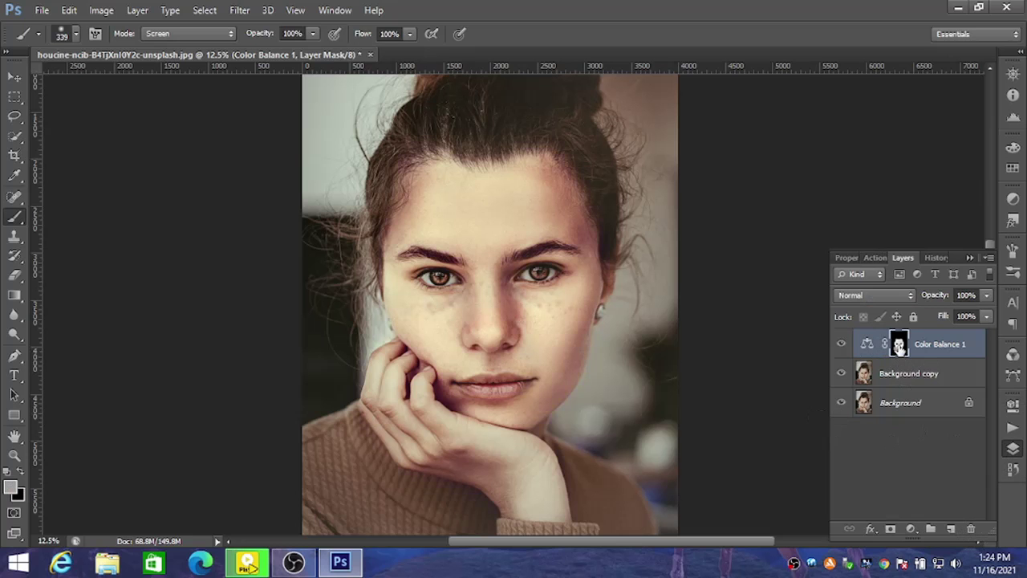
Add a light magenta Solid Color fill layer with Normal blending and select its mask
left_click(910, 530)
left_click(914, 201)
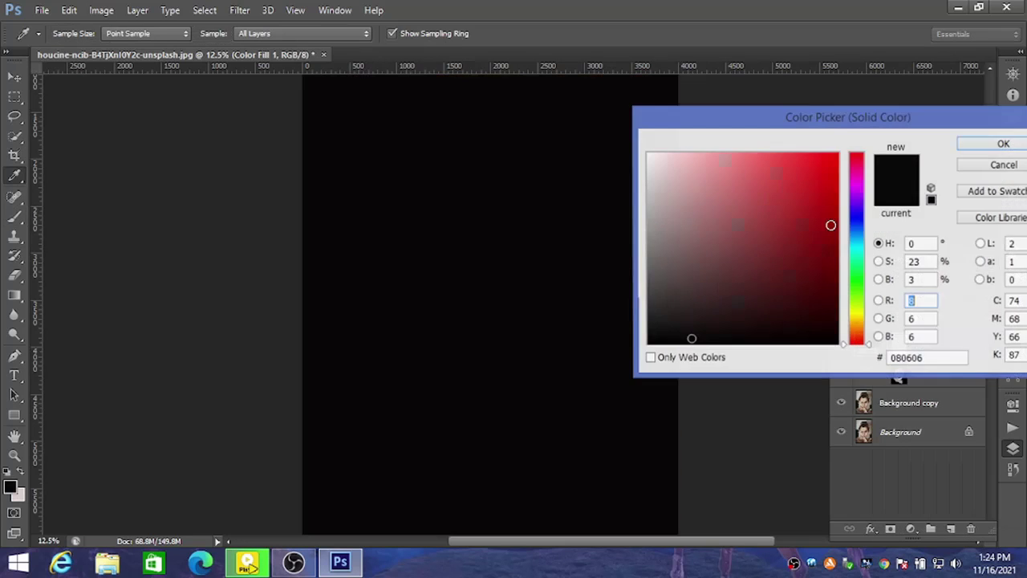
left_click(859, 189)
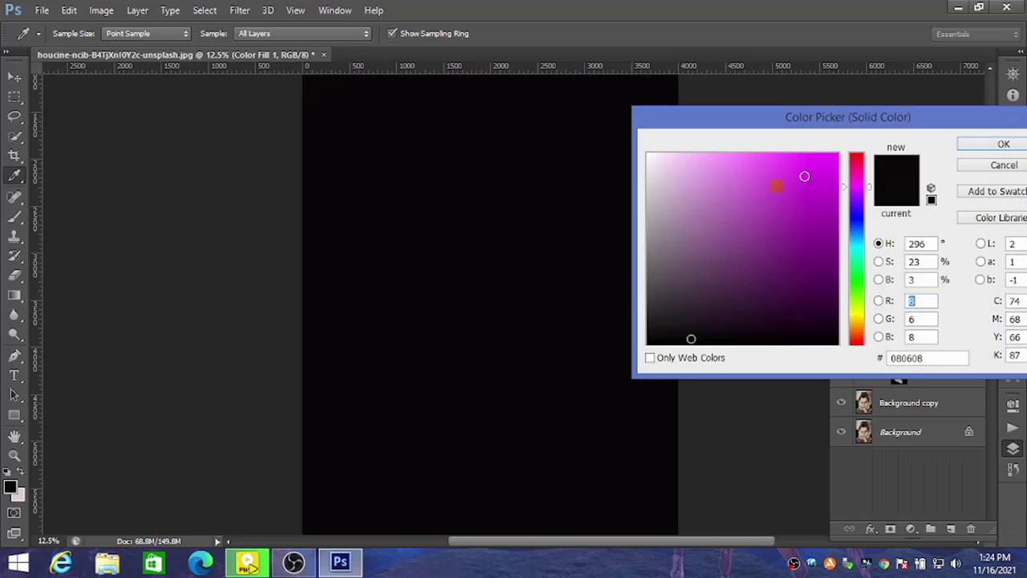
left_click_drag(812, 182, 771, 167)
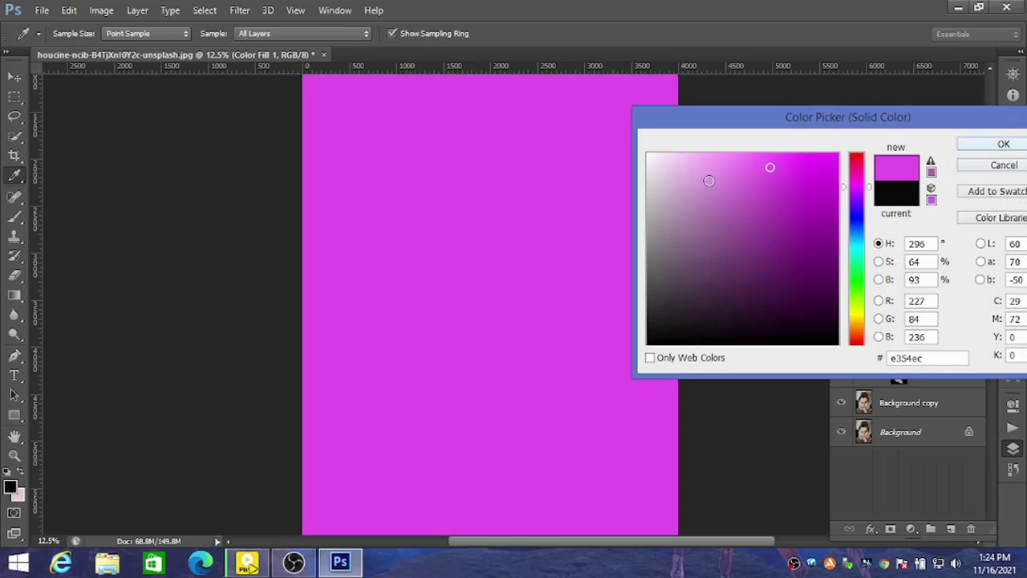
left_click(728, 175)
left_click(1003, 143)
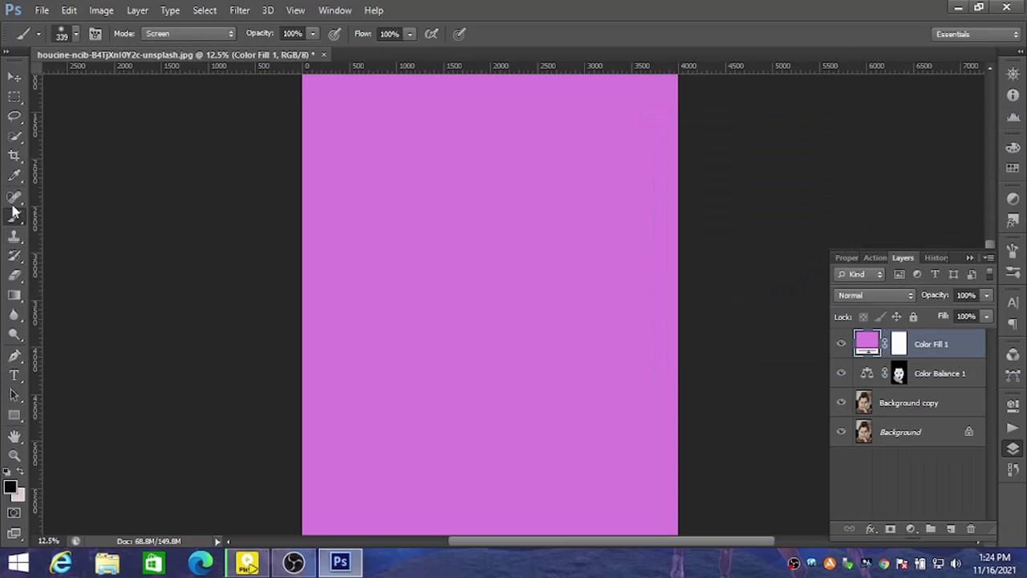
left_click(895, 296)
left_click(744, 267)
left_click(899, 351)
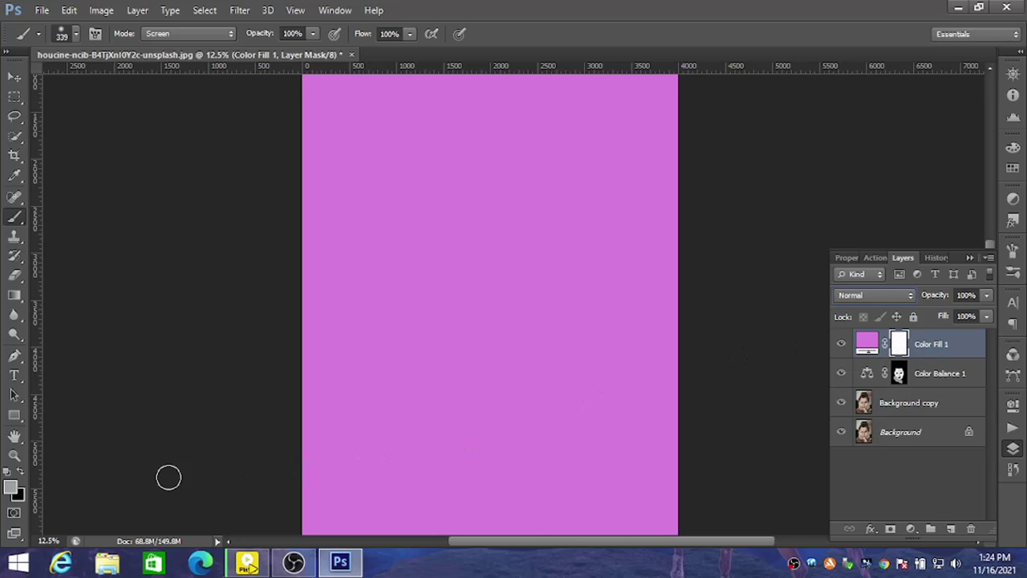
Set the foreground colour to white and invert the Color Fill 1 mask to black
left_click(11, 488)
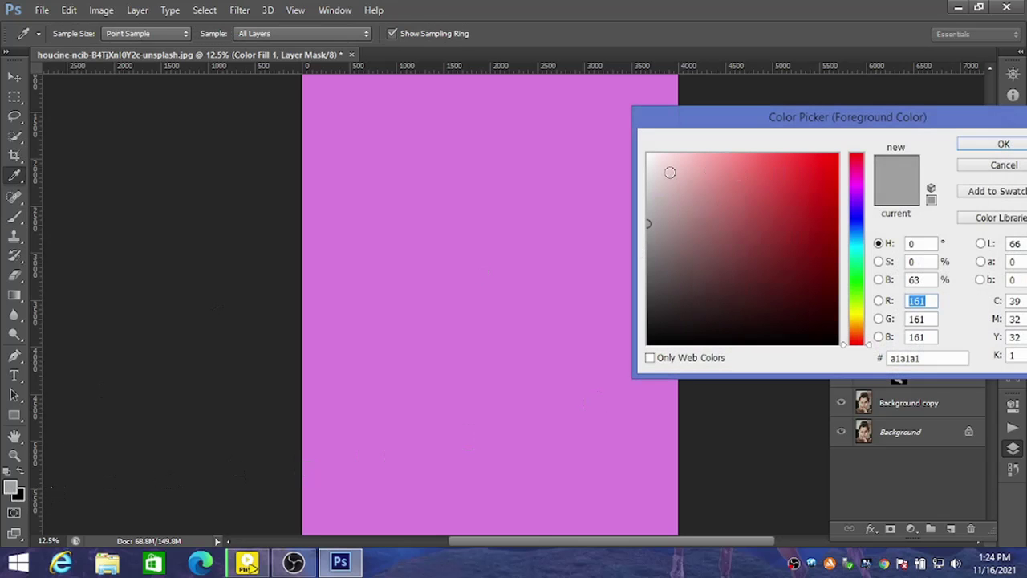
left_click(649, 154)
left_click(1002, 144)
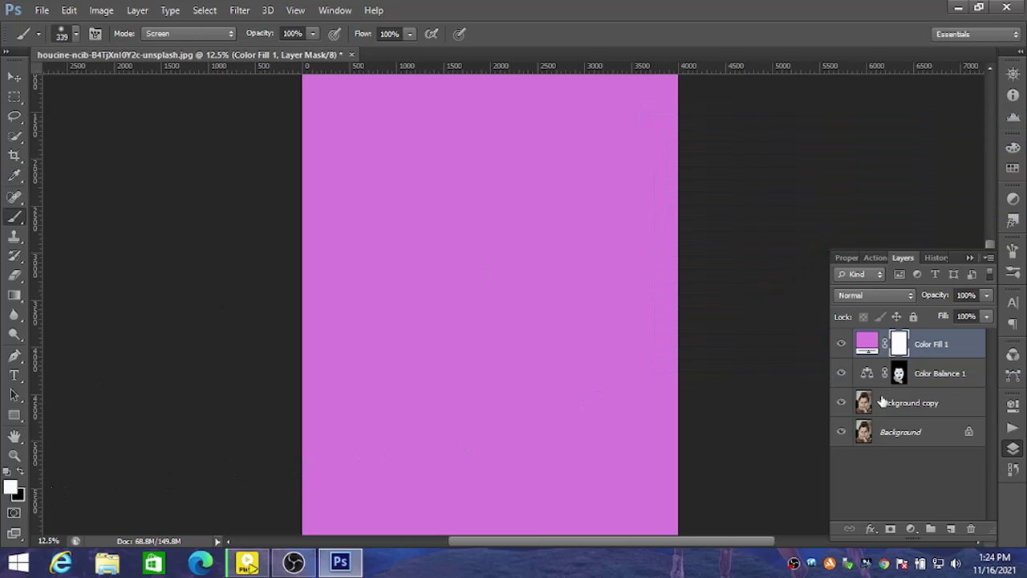
double_click(902, 343)
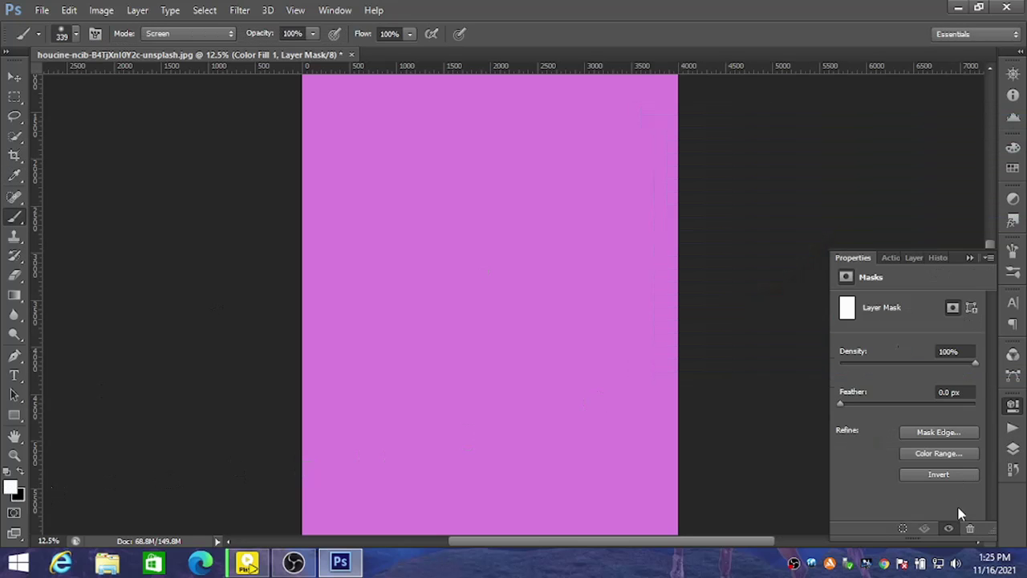
left_click(1012, 448)
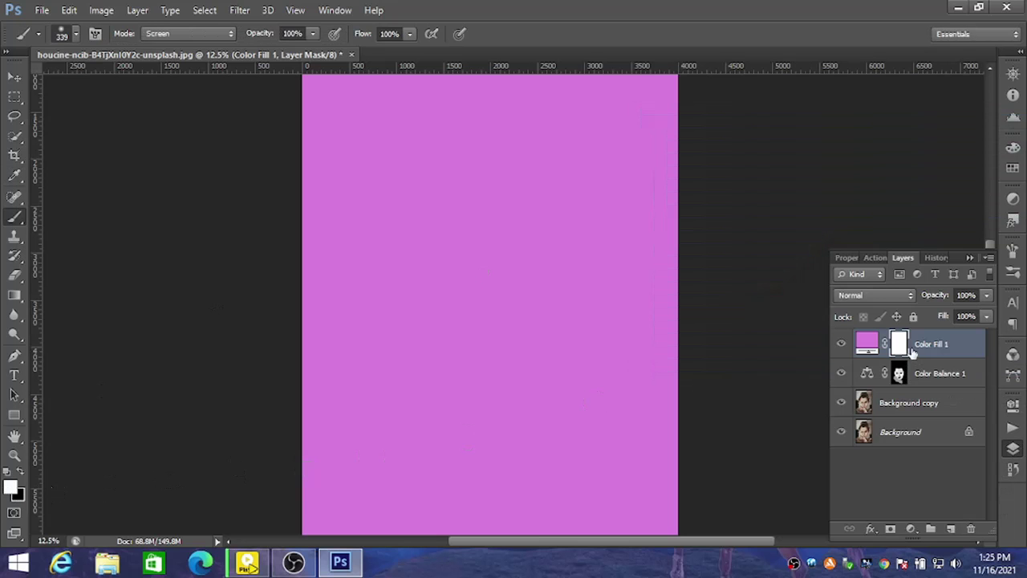
key("ctrl+i")
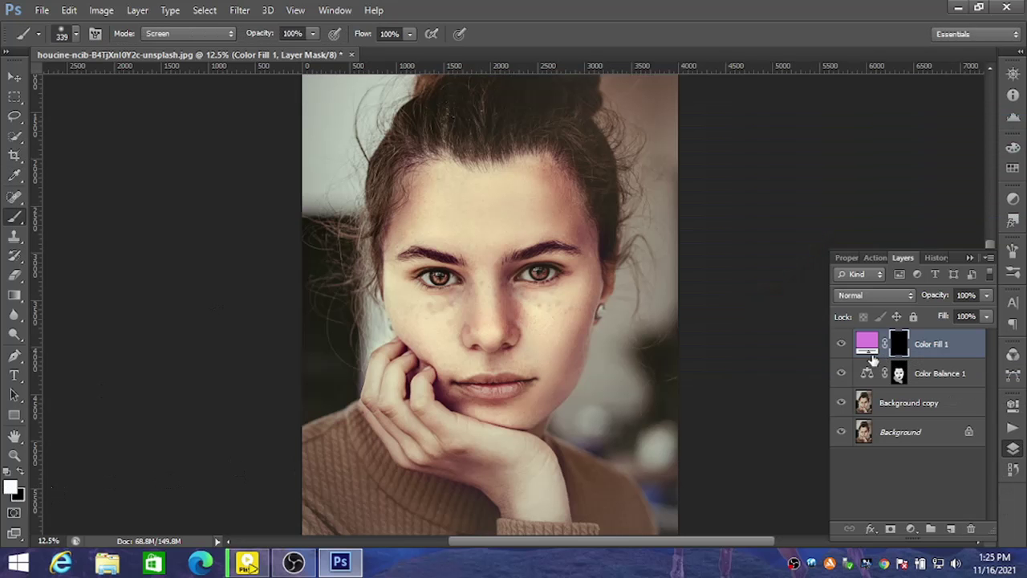
Set Color Fill 1 blending to Color and zoom in on the nose and lips
left_click(899, 297)
left_click(882, 371)
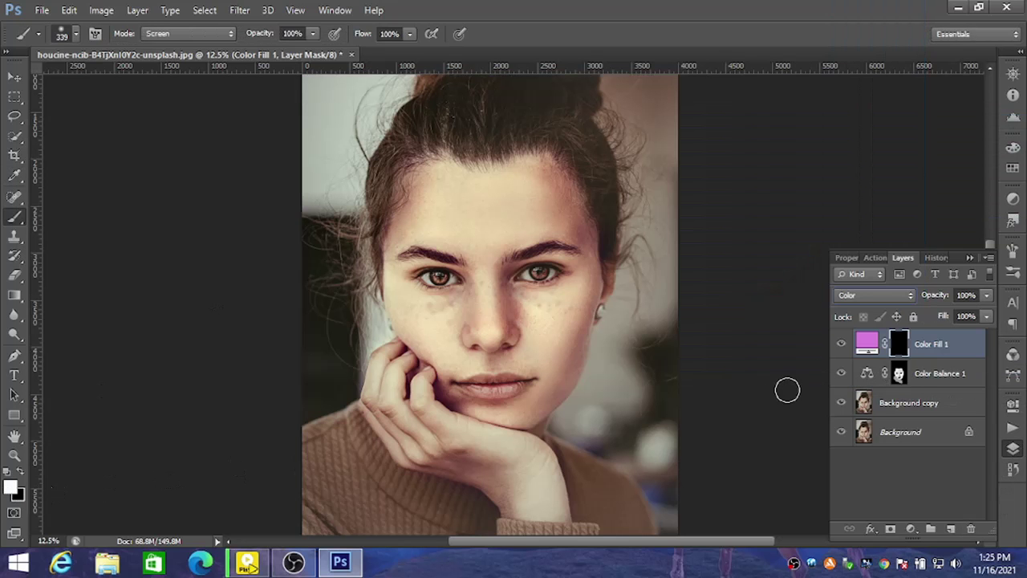
scroll(722, 409, "up", 1)
scroll(711, 409, "up", 1)
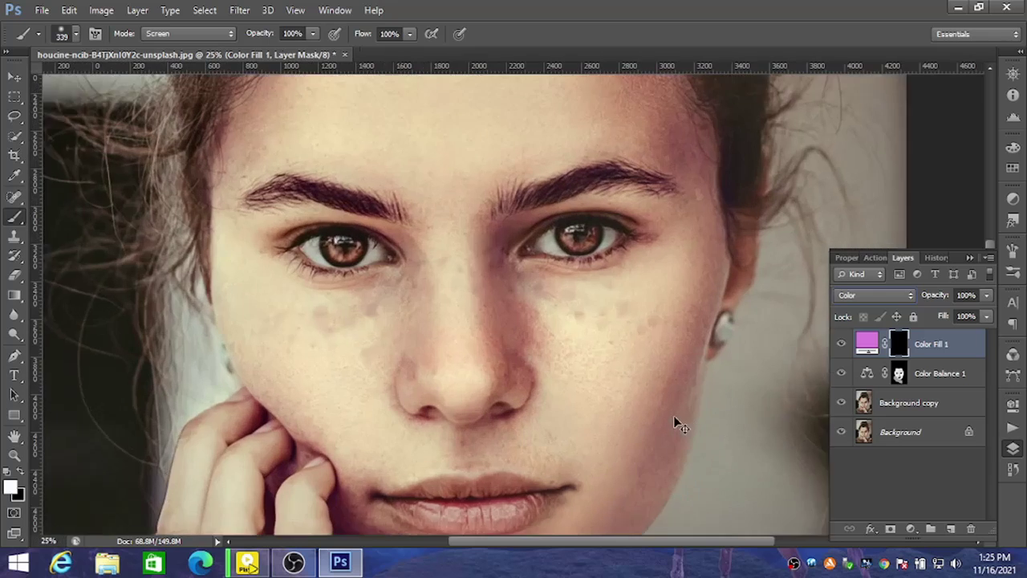
scroll(677, 420, "up", 1)
left_click_drag(688, 356, 686, 208)
scroll(679, 267, "up", 1)
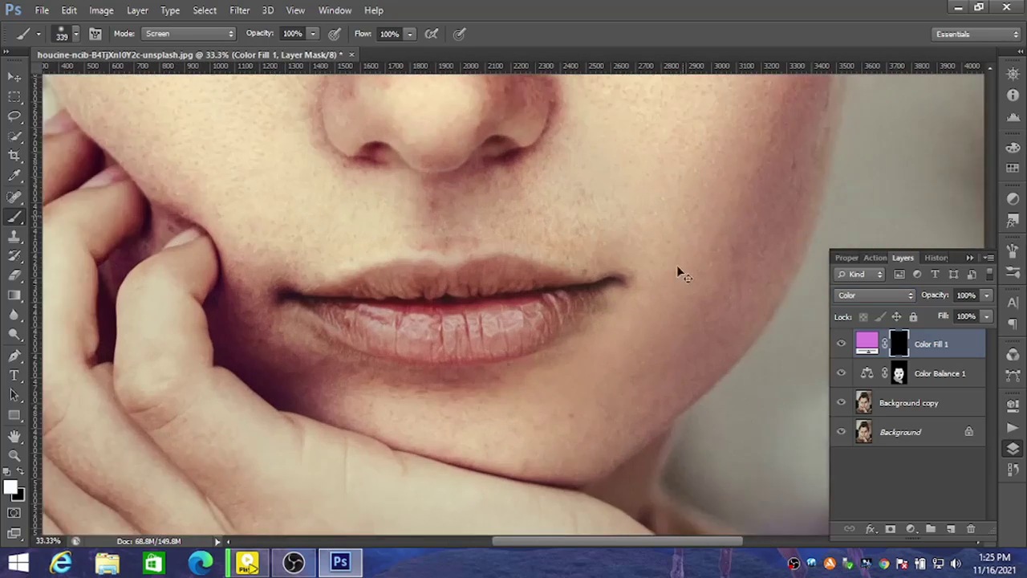
scroll(677, 265, "up", 1)
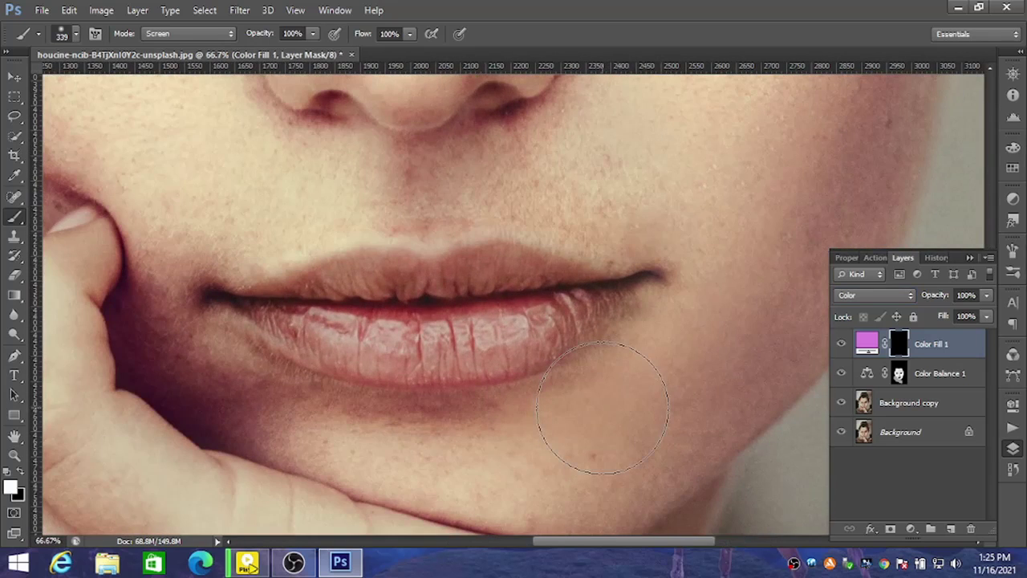
Paint magenta along the lower lip into the right mouth corner
scroll(603, 407, "up", 1)
mouse_move(476, 401)
left_mouse_down()
mouse_move(613, 297)
mouse_move(602, 320)
left_mouse_up()
right_click(603, 321)
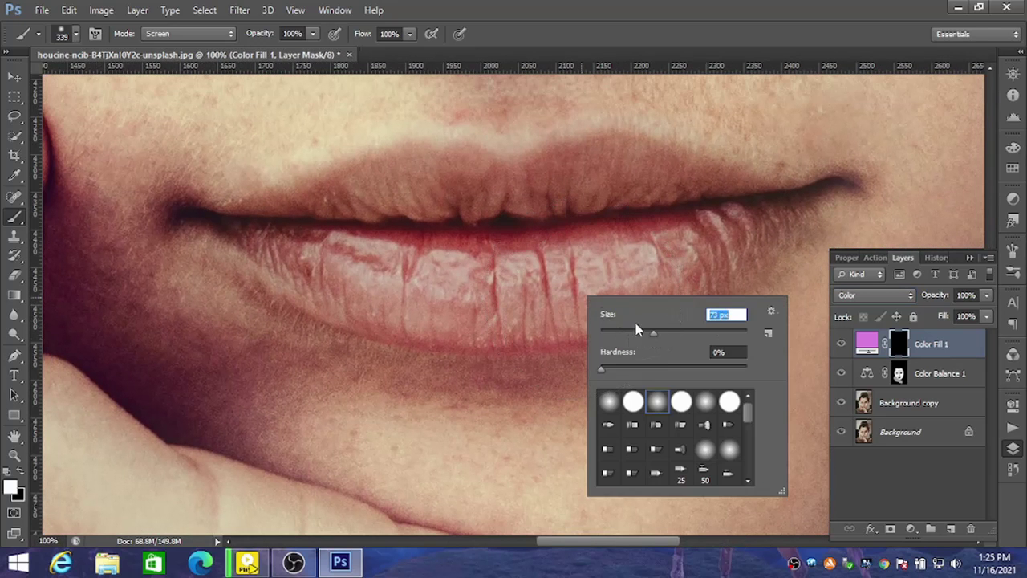
mouse_move(298, 259)
left_mouse_down()
mouse_move(423, 290)
mouse_move(556, 291)
mouse_move(775, 227)
mouse_move(719, 273)
mouse_move(573, 307)
mouse_move(406, 298)
mouse_move(317, 272)
mouse_move(256, 236)
mouse_move(280, 254)
mouse_move(508, 271)
mouse_move(703, 236)
mouse_move(730, 220)
mouse_move(510, 245)
mouse_move(279, 238)
mouse_move(252, 214)
mouse_move(394, 167)
mouse_move(446, 163)
mouse_move(557, 172)
mouse_move(607, 152)
mouse_move(727, 179)
mouse_move(377, 200)
mouse_move(464, 196)
left_mouse_up()
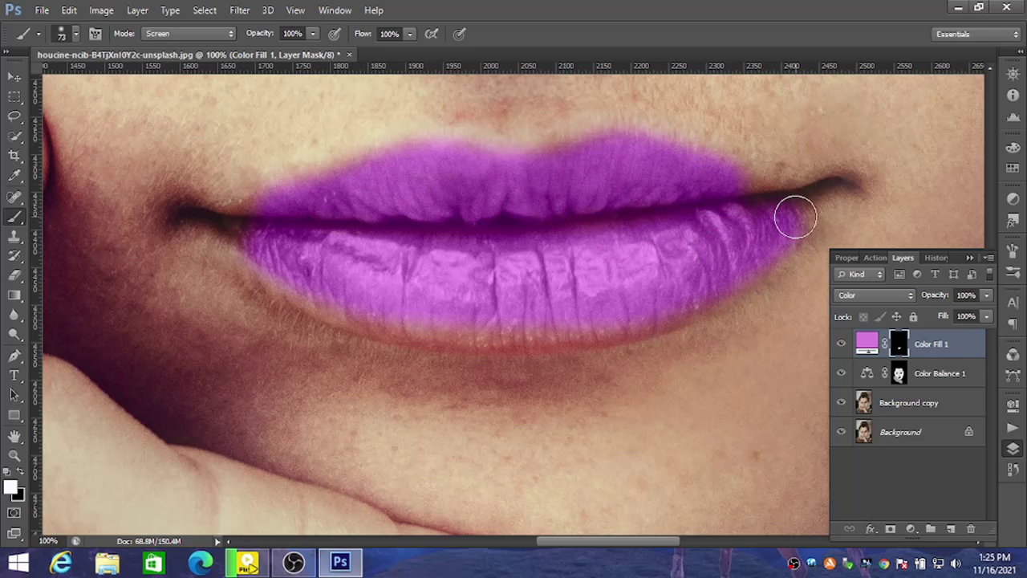
mouse_move(805, 211)
left_mouse_down()
mouse_move(654, 305)
mouse_move(537, 335)
mouse_move(379, 310)
mouse_move(297, 276)
mouse_move(248, 234)
left_mouse_up()
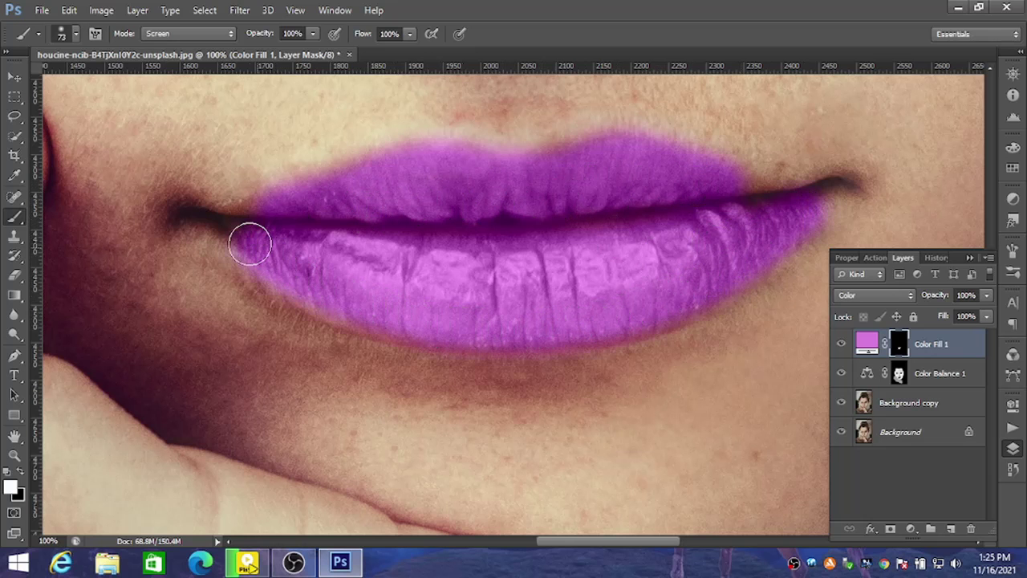
With a smaller brush, colour the left mouth corner and upper lip edges, then zoom out
right_click(320, 255)
left_click_drag(363, 290, 357, 294)
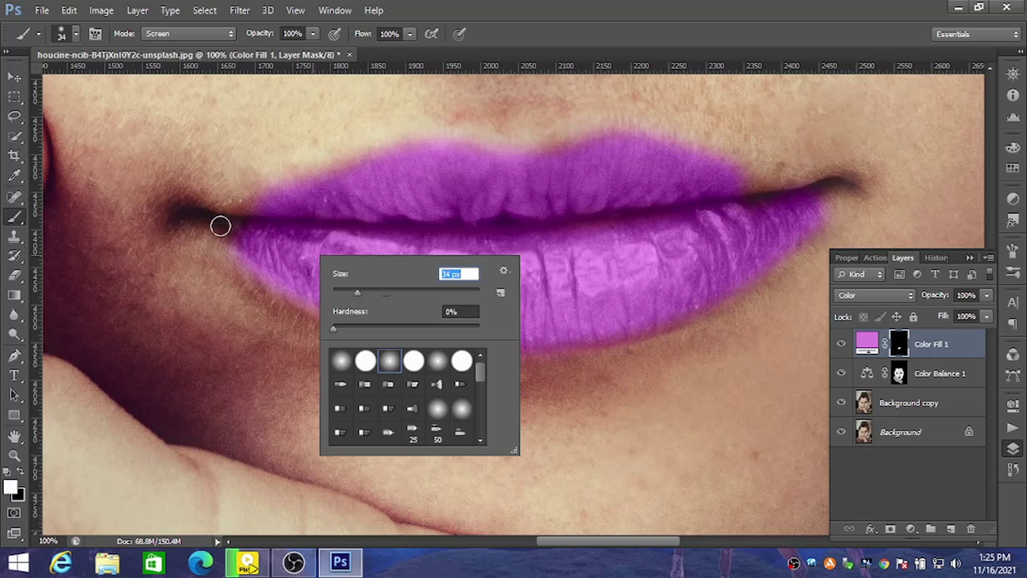
left_click(221, 226)
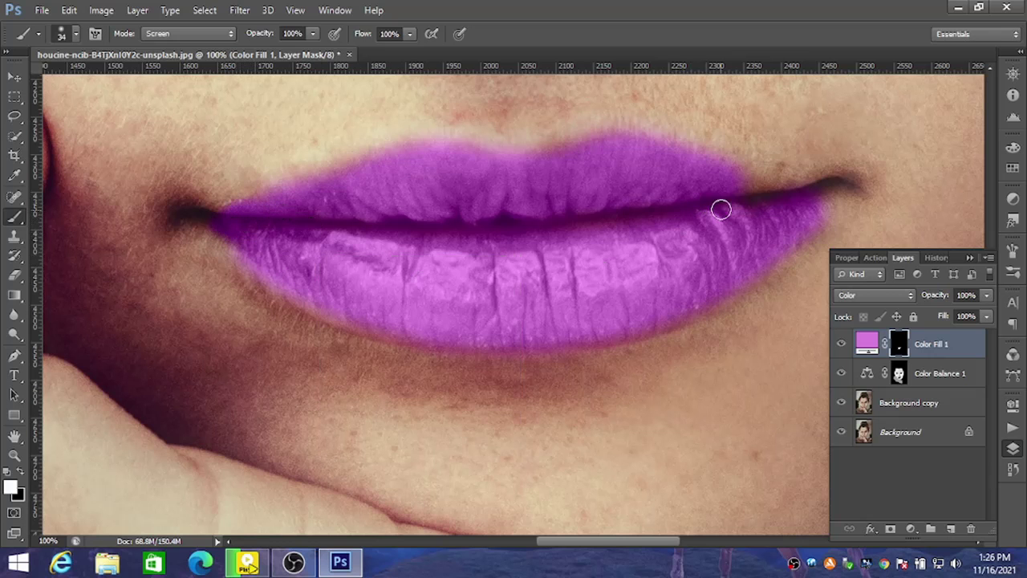
mouse_move(215, 211)
left_mouse_down()
mouse_move(261, 209)
mouse_move(333, 174)
left_mouse_up()
mouse_move(406, 156)
left_mouse_down()
mouse_move(514, 164)
mouse_move(610, 142)
mouse_move(709, 169)
left_mouse_up()
mouse_move(740, 176)
left_mouse_down()
mouse_move(811, 188)
mouse_move(775, 194)
mouse_move(791, 174)
mouse_move(837, 177)
mouse_move(826, 205)
mouse_move(832, 193)
mouse_move(836, 201)
mouse_move(786, 236)
mouse_move(844, 177)
mouse_move(635, 161)
mouse_move(799, 170)
left_mouse_up()
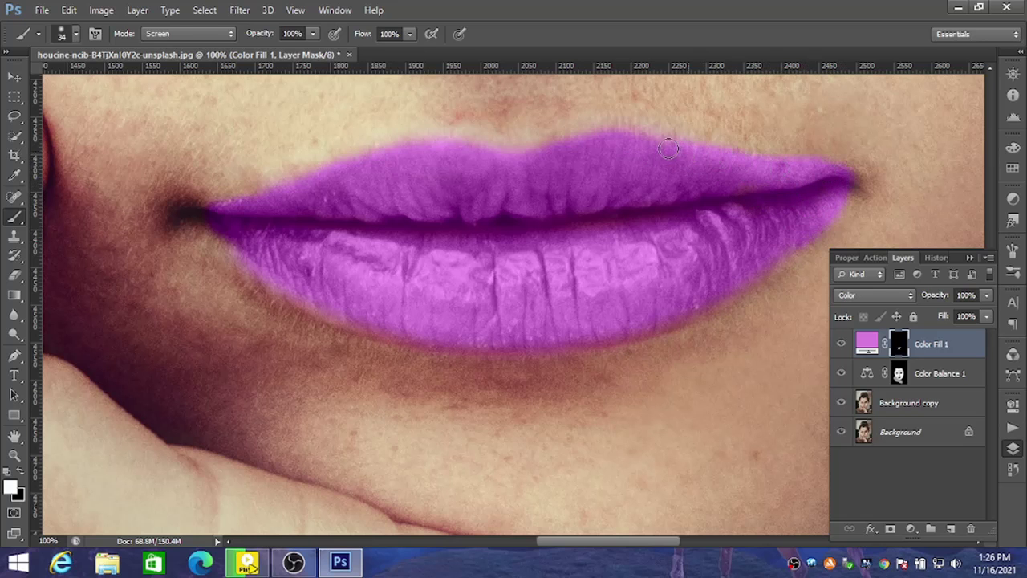
mouse_move(819, 210)
left_mouse_down()
mouse_move(683, 295)
mouse_move(489, 333)
mouse_move(330, 302)
mouse_move(188, 211)
mouse_move(217, 211)
left_mouse_up()
key("ctrl+minus")
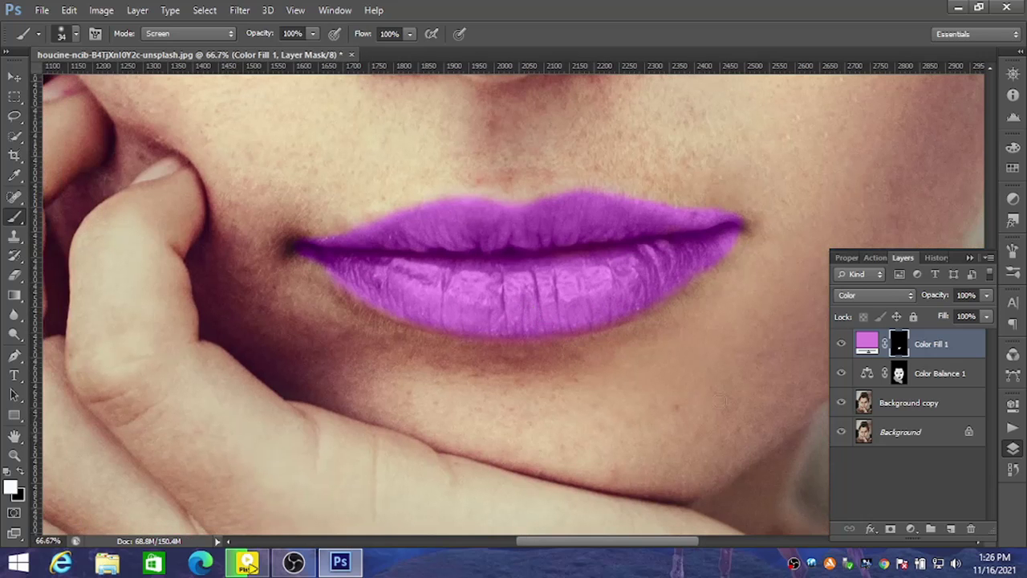
Change the Color Fill 1 colour to a rose pink and zoom out to review the portrait
double_click(866, 347)
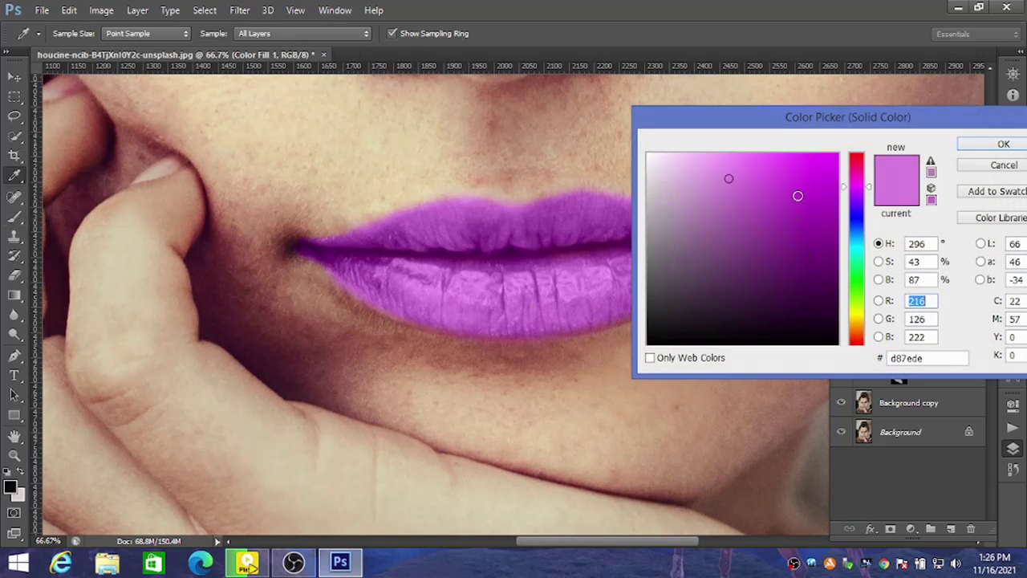
left_click(801, 178)
left_click(753, 195)
left_click_drag(782, 178, 804, 163)
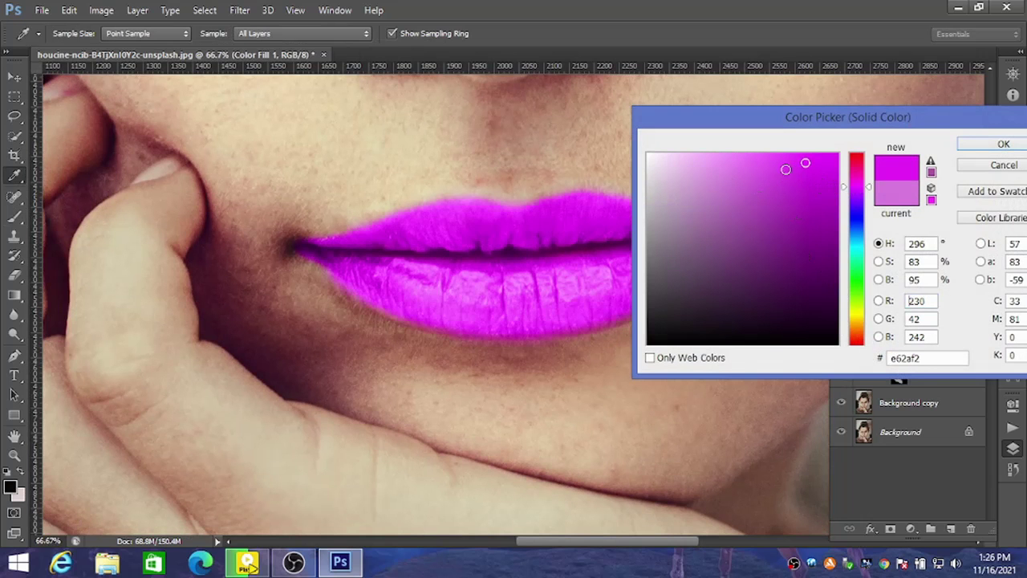
left_click(759, 170)
left_click_drag(857, 200, 852, 159)
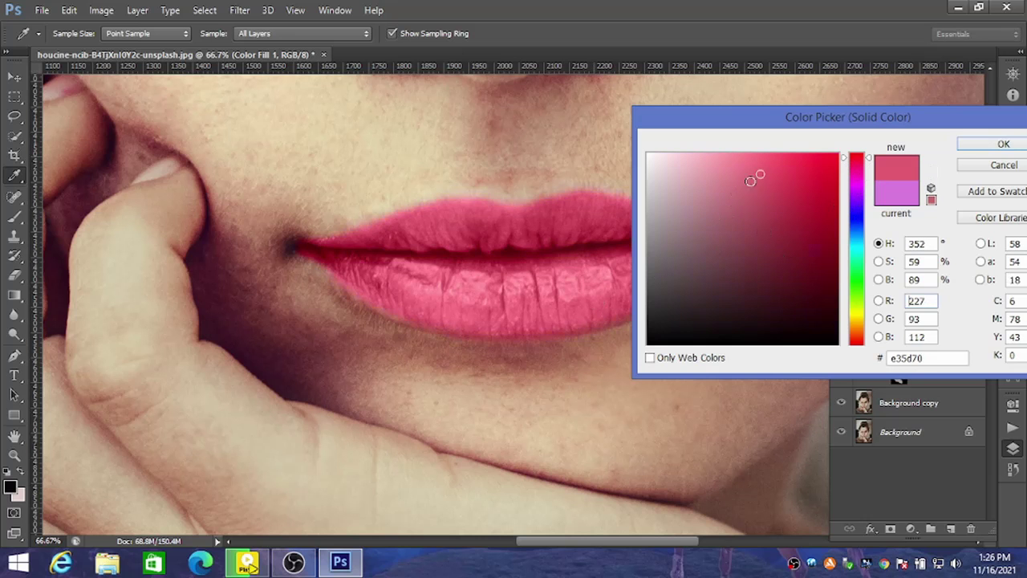
left_click_drag(760, 177, 749, 192)
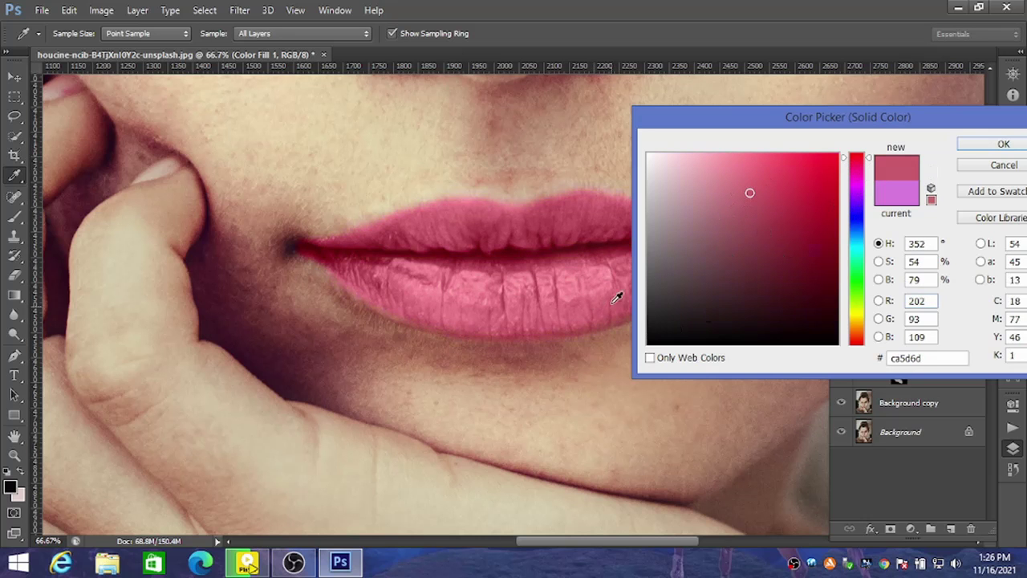
left_click(987, 149)
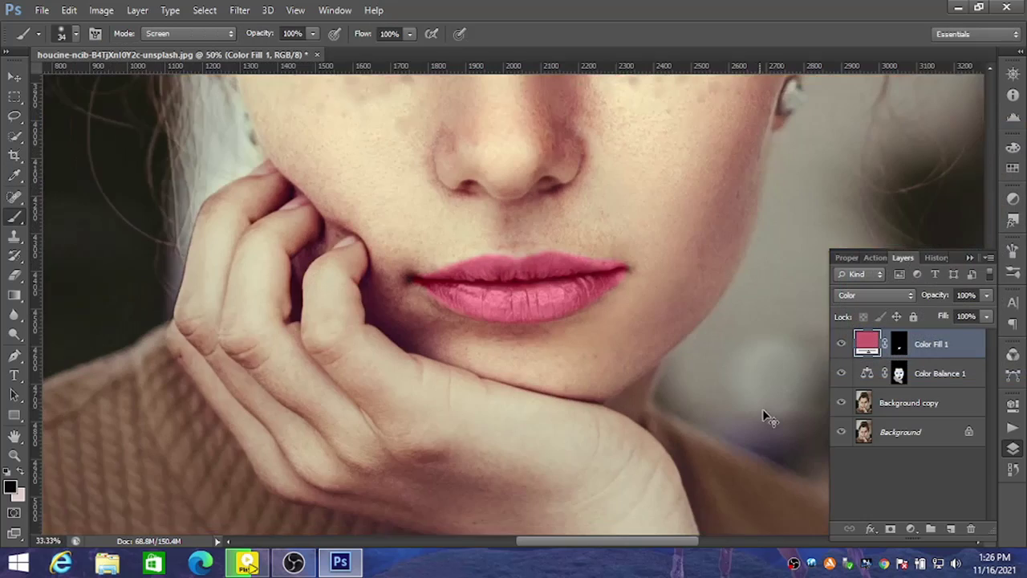
key("ctrl+minus")
key("ctrl+minus")
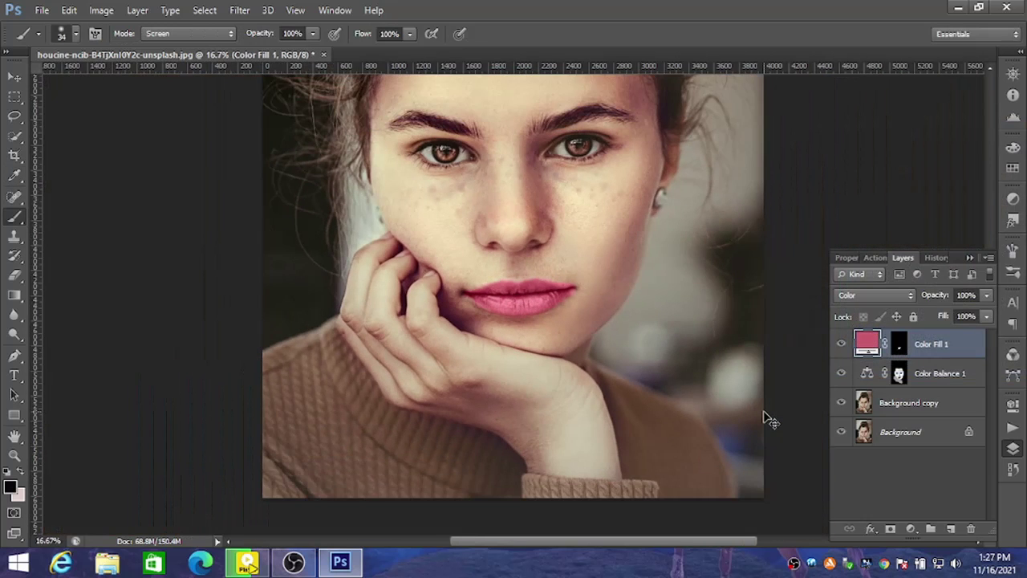
key("ctrl+minus")
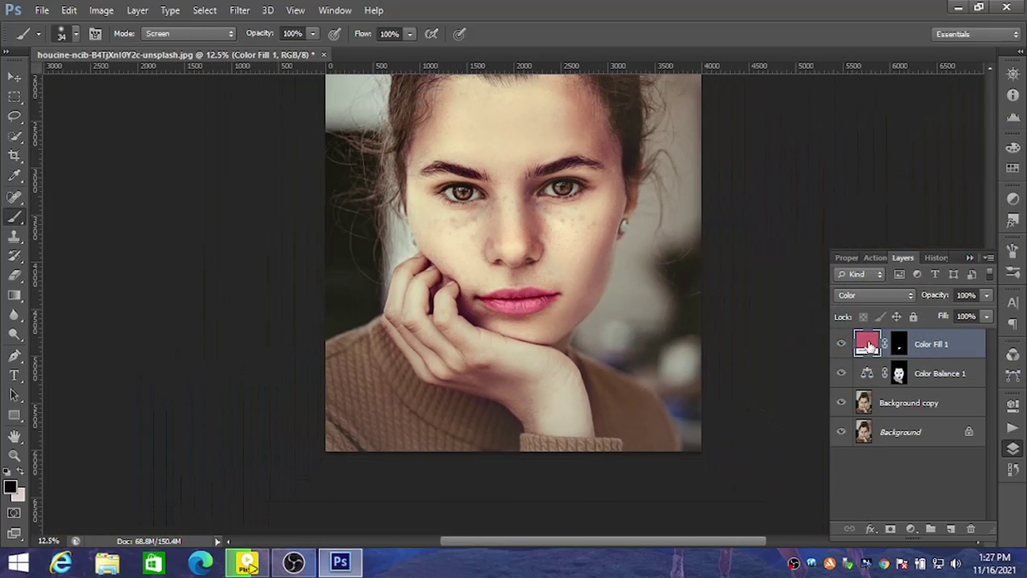
Refine the lip fill colour to a medium pink, e36da4
double_click(869, 345)
left_click(856, 188)
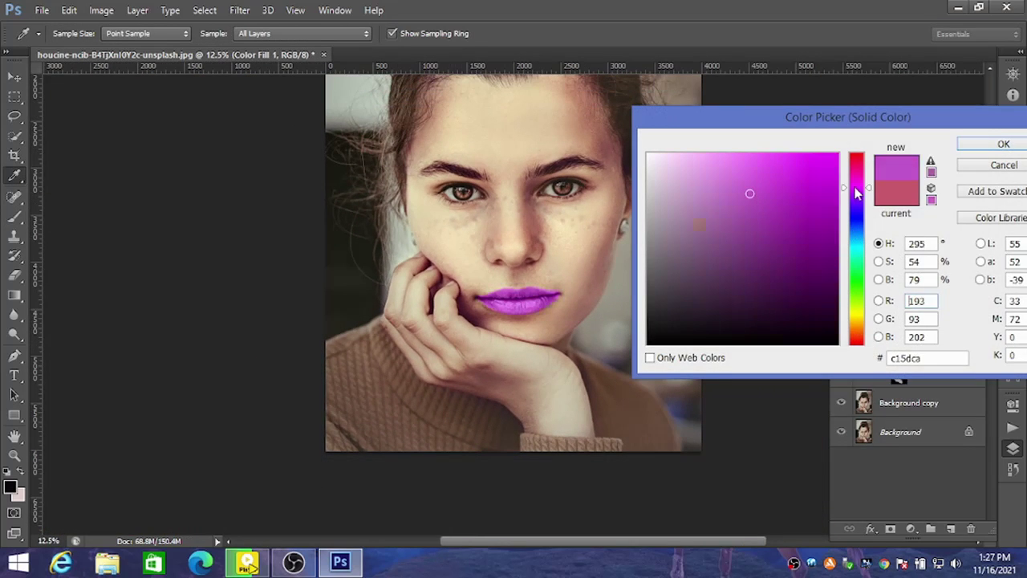
left_click(786, 172)
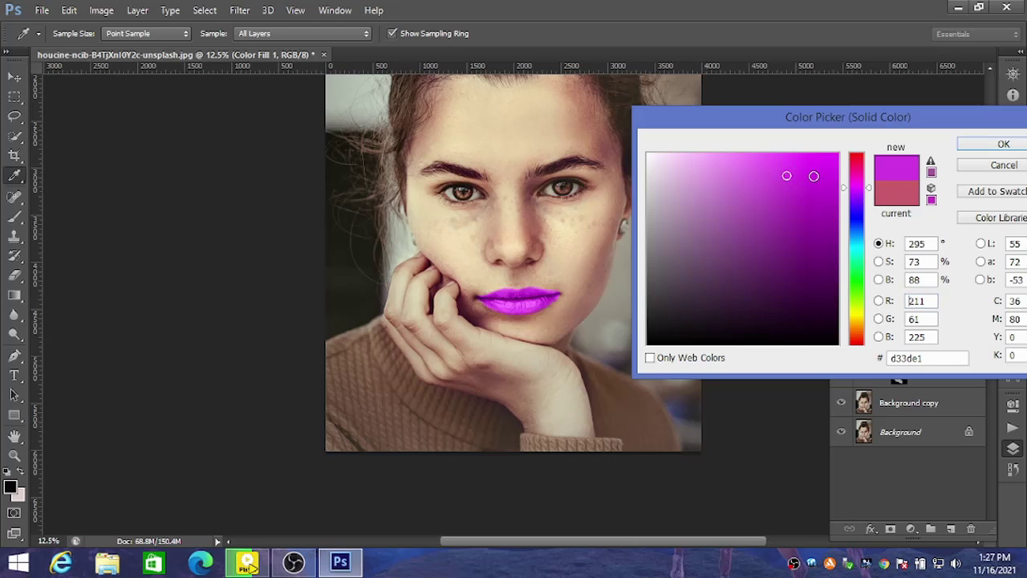
left_click(814, 170)
left_click(774, 163)
left_click_drag(759, 157, 720, 162)
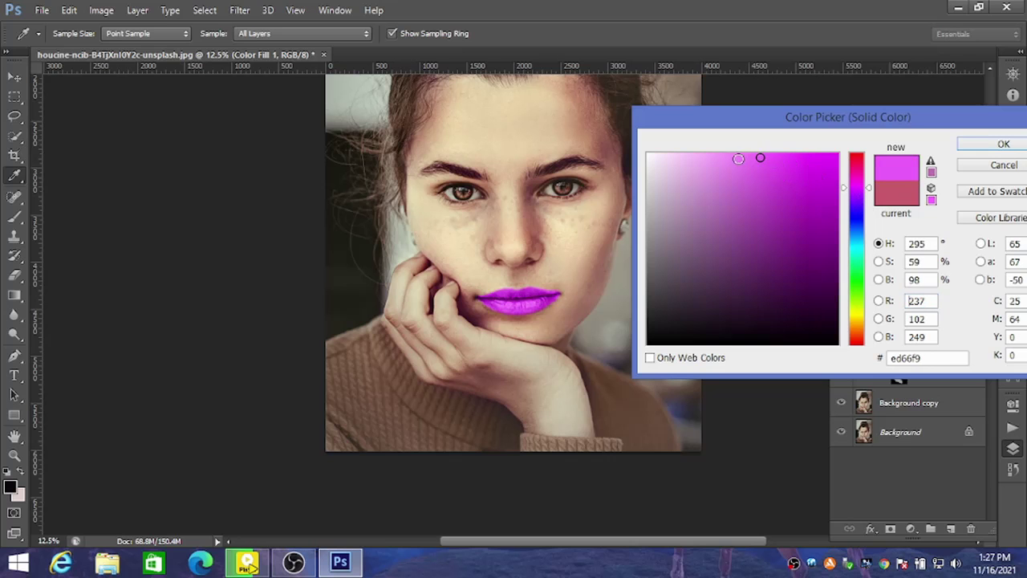
left_click(856, 204)
left_click_drag(856, 204, 859, 173)
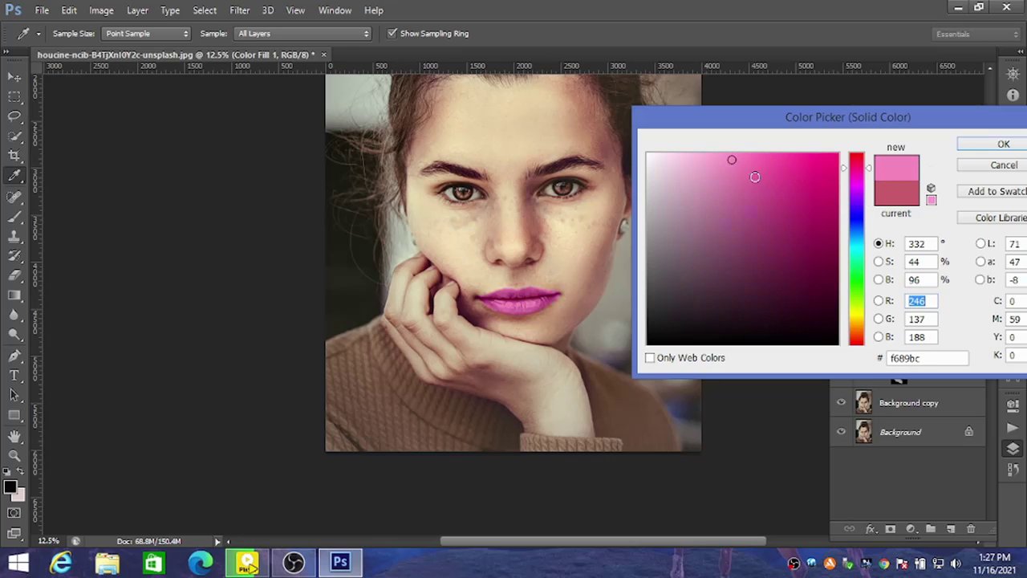
left_click(746, 173)
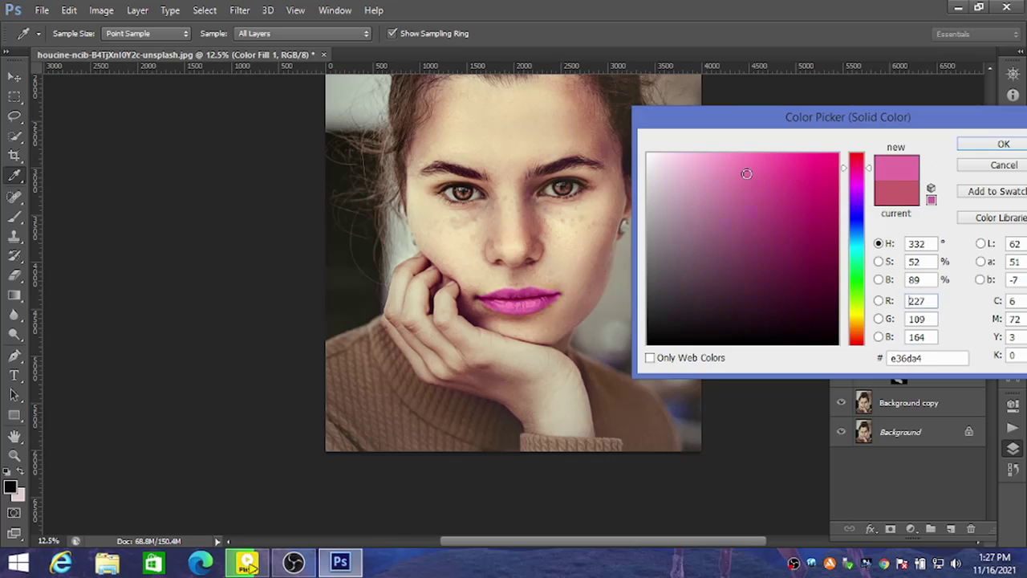
left_click(994, 149)
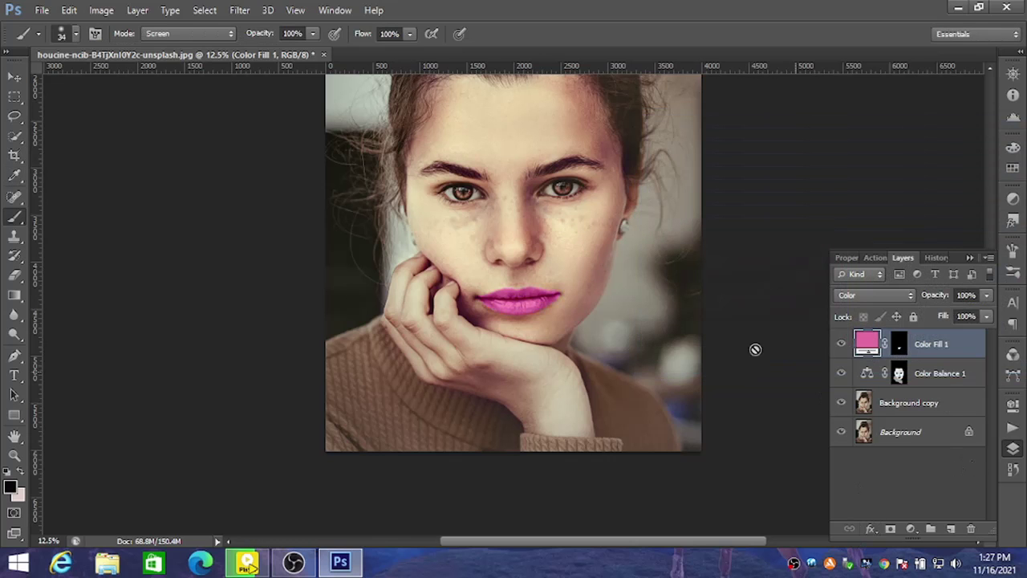
Zoom in on the face and set a 68 px Spot Healing Brush on the Background copy layer
key("ctrl+plus")
key("ctrl+plus")
key("ctrl+plus")
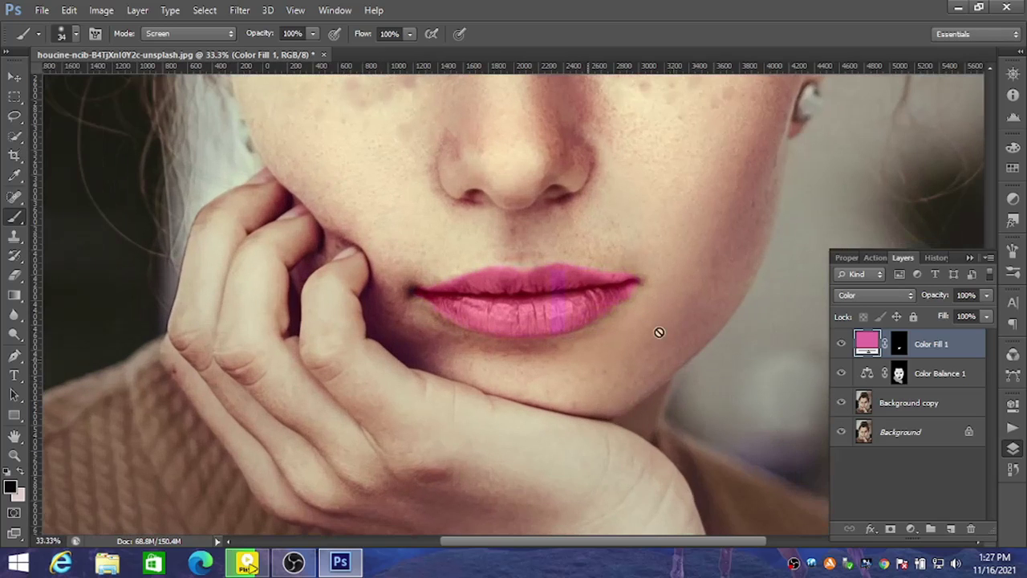
scroll(637, 454, "up", 1)
scroll(641, 459, "up", 4)
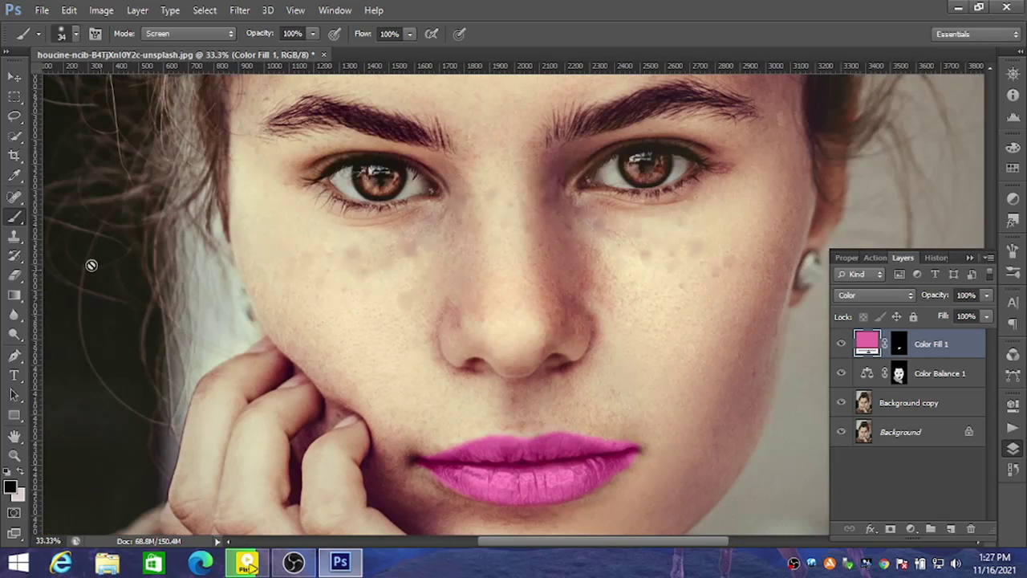
mouse_move(15, 200)
left_mouse_down()
mouse_move(63, 208)
mouse_move(72, 193)
left_mouse_up()
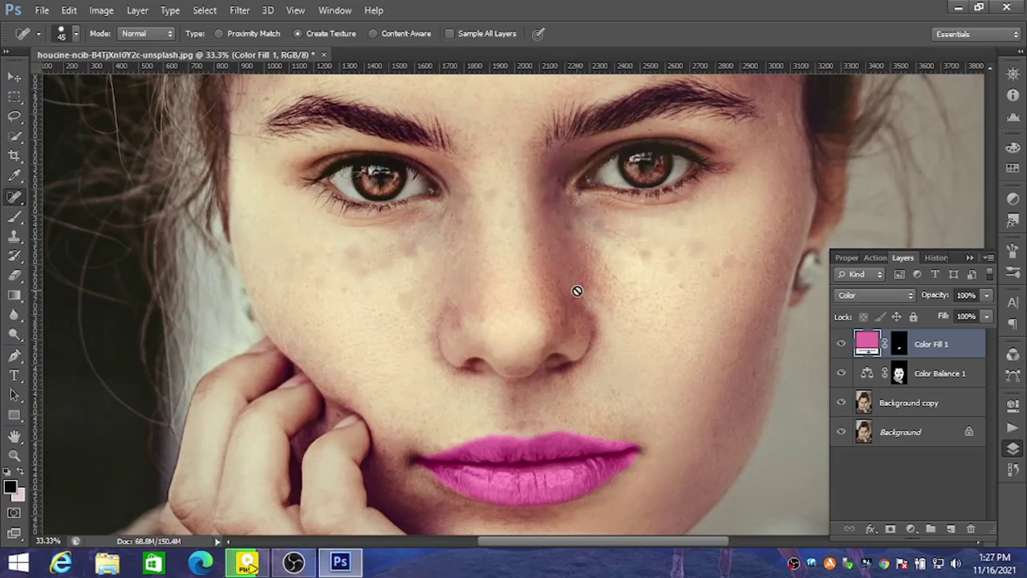
left_click(868, 405)
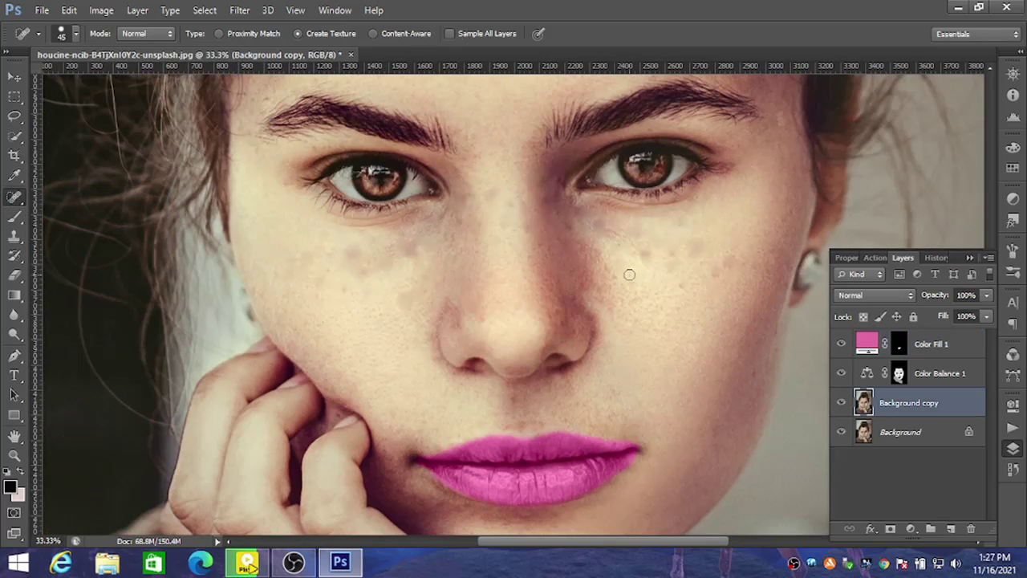
right_click(682, 282)
type("68")
key("Return")
Spot-heal the freckles on the right cheek and just below the left eye
left_click(663, 256)
left_click_drag(626, 245, 634, 231)
left_click(706, 258)
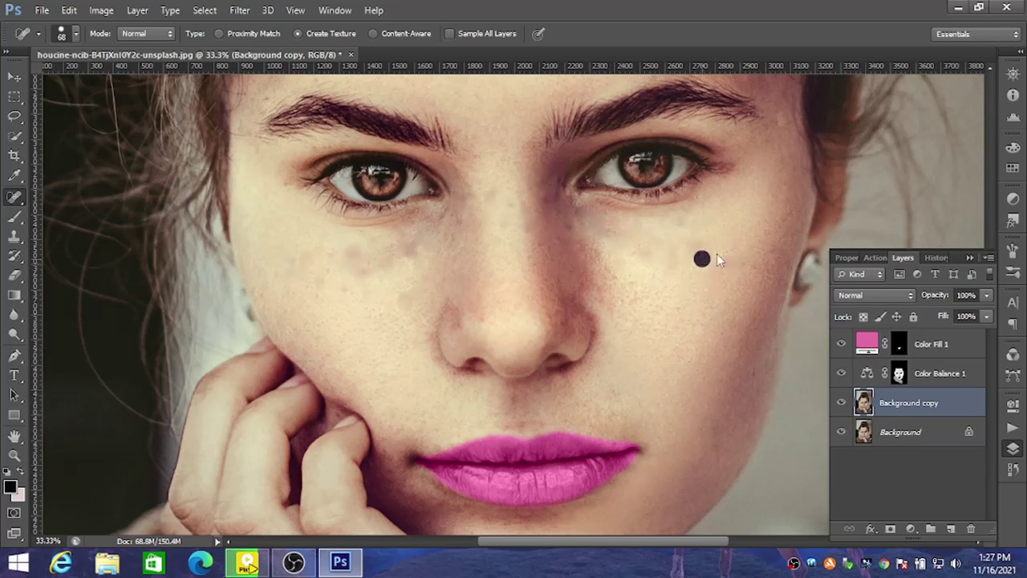
left_click_drag(378, 264, 412, 248)
left_click_drag(408, 287, 409, 307)
Spot-heal the remaining freckles under the left eye, left cheek, nose bridge and right eye
left_click(332, 258)
left_click_drag(353, 249, 397, 239)
left_click(394, 236)
left_click(360, 294)
left_click(316, 270)
left_click_drag(290, 288, 298, 306)
left_click(420, 244)
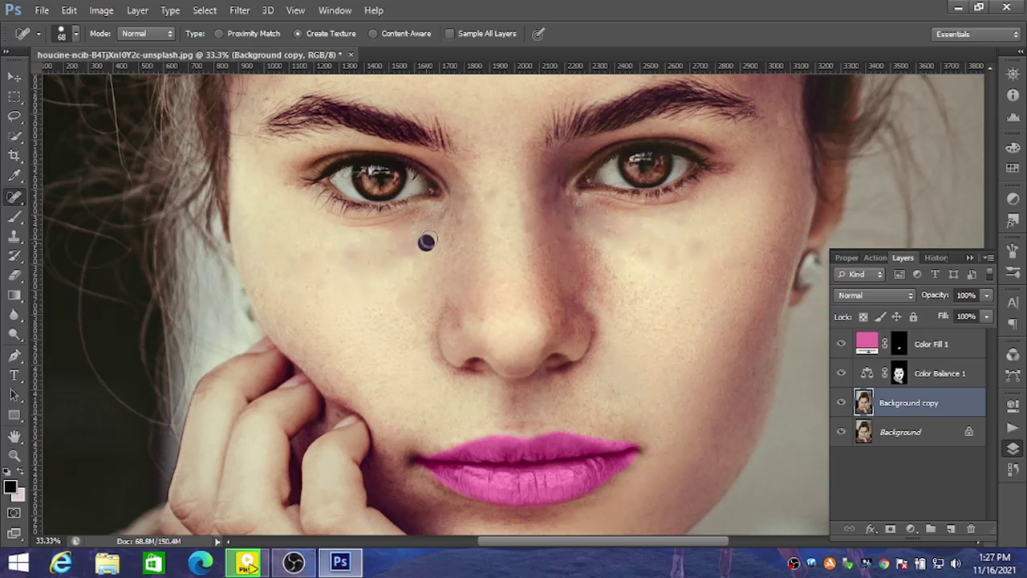
left_click(609, 232)
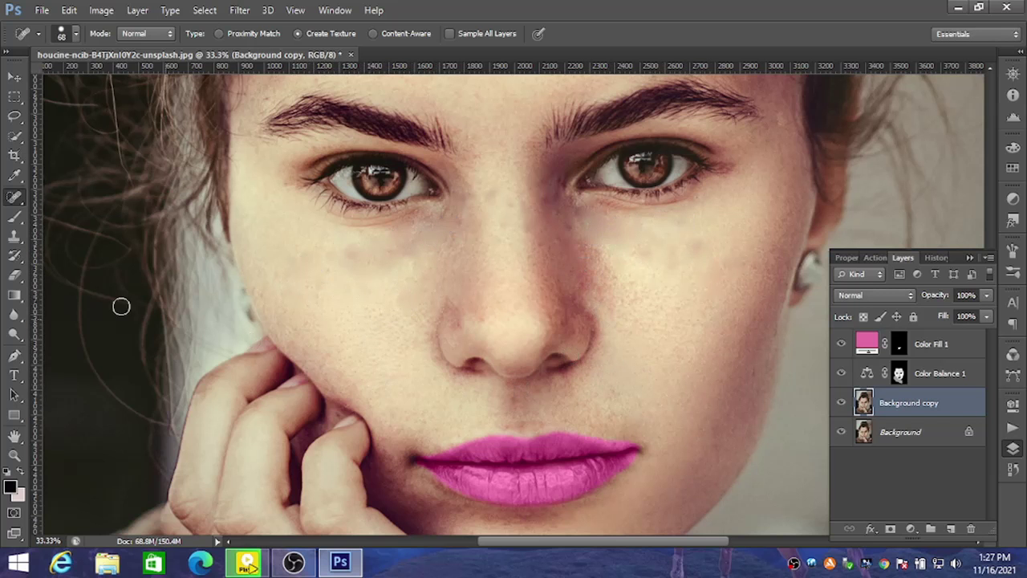
left_click(12, 238)
left_click(60, 234)
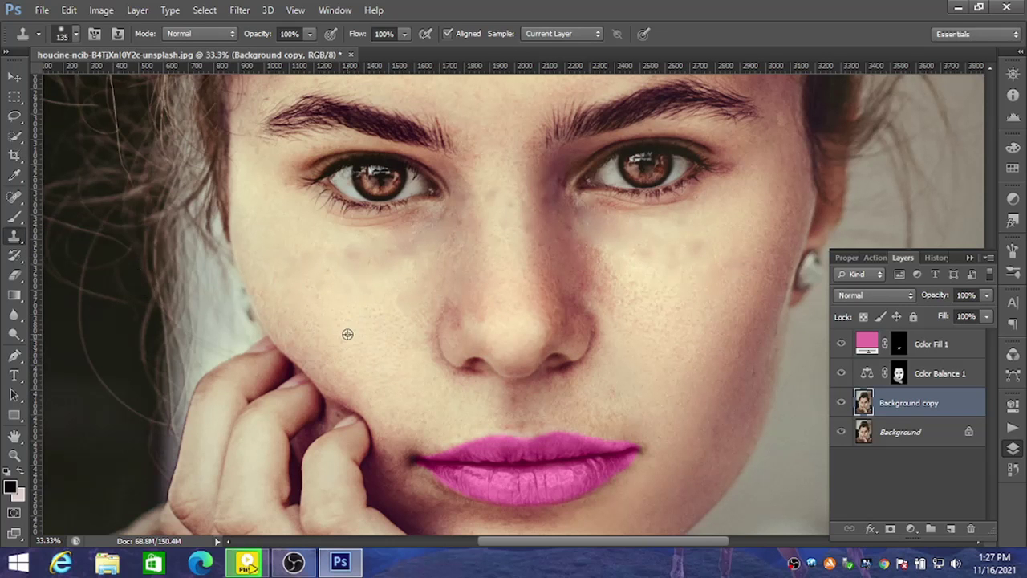
Sample cheek skin as the clone source and set the Clone Stamp to 57% opacity and 308 px
left_click(347, 333, "alt")
left_click(403, 35)
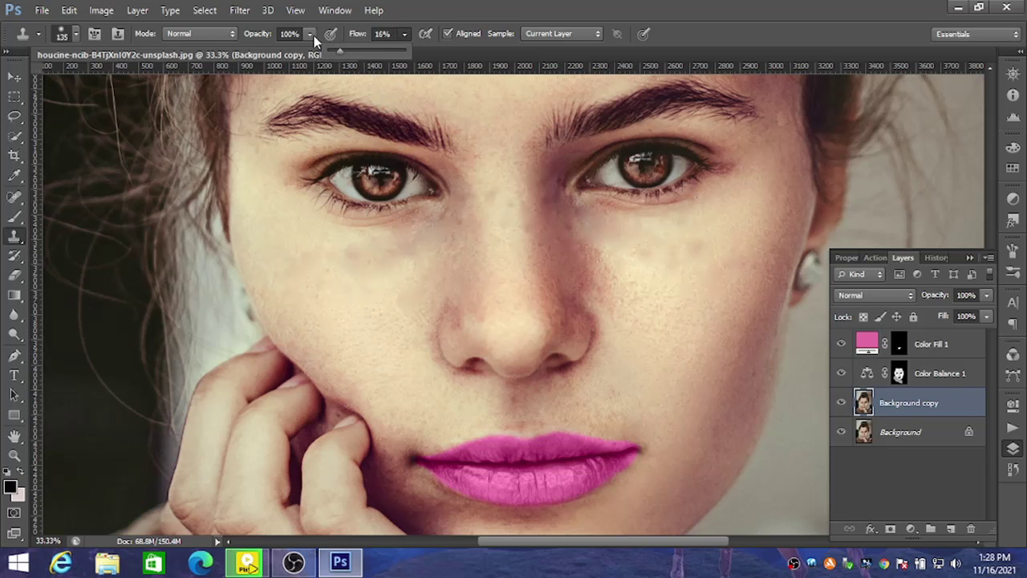
left_click_drag(309, 34, 277, 49)
right_click(401, 297)
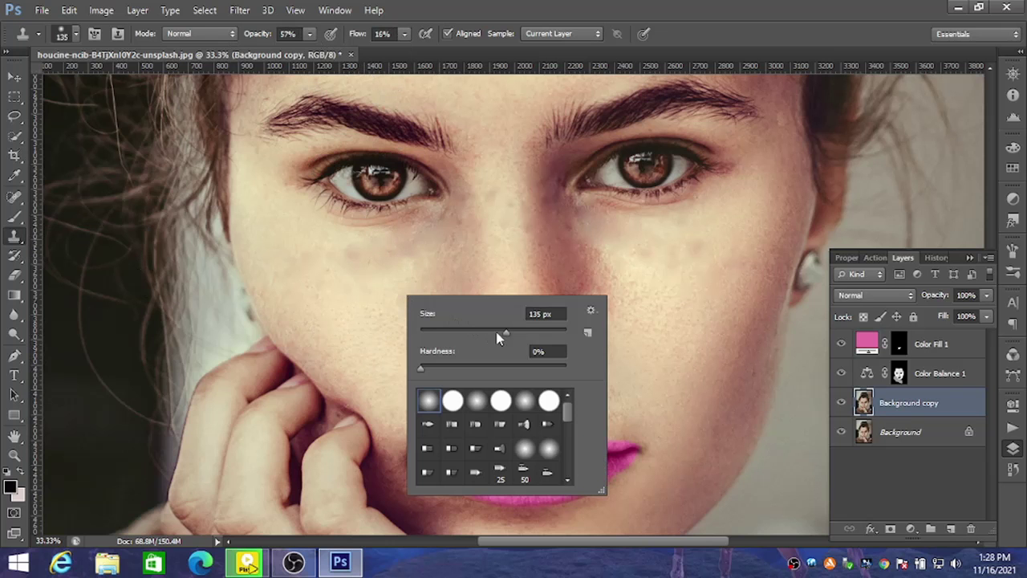
left_click(528, 330)
left_click(538, 331)
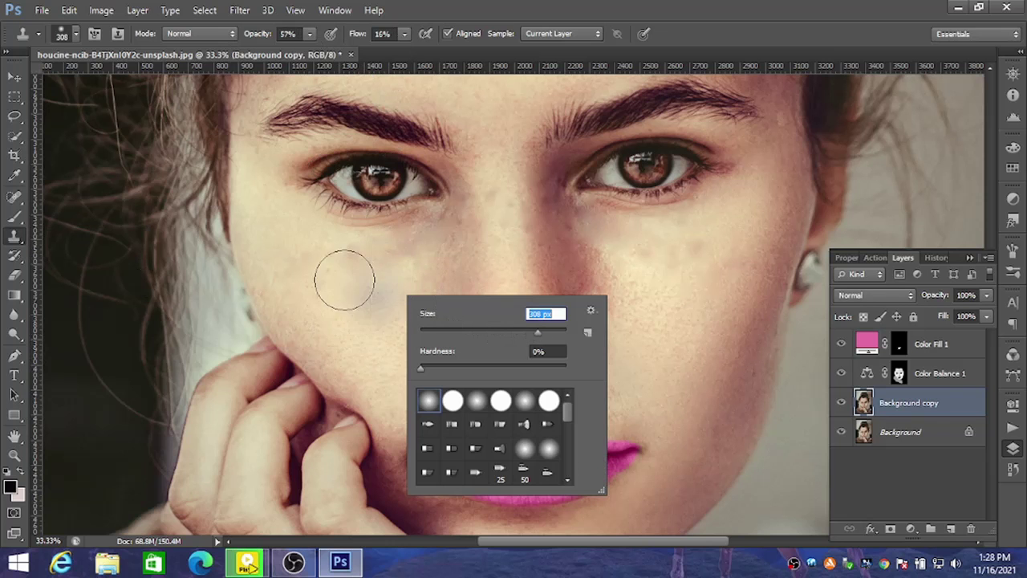
left_click(366, 325)
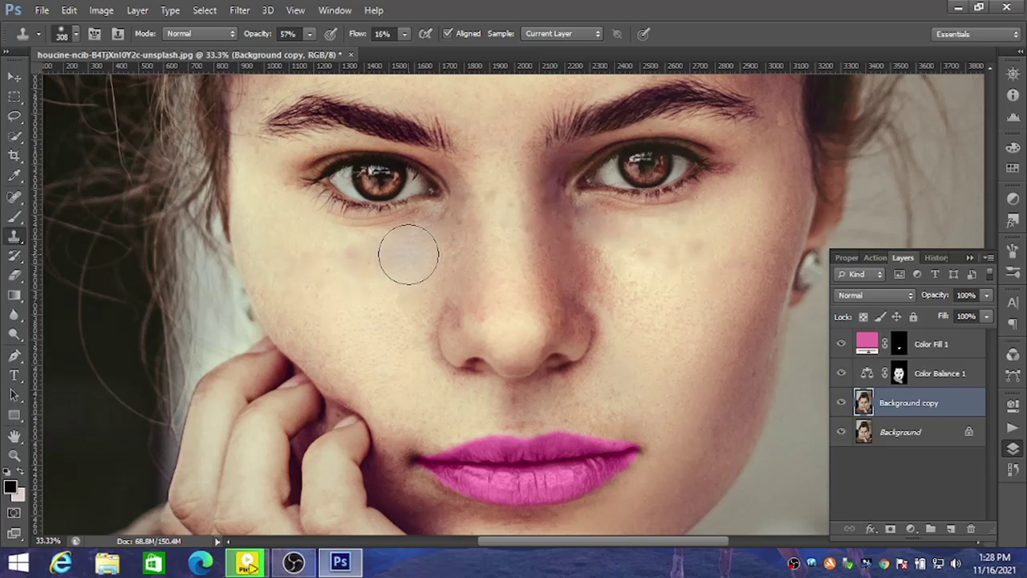
Clone-smooth the cheek and skin under the left eye, then the cheek under the right eye
left_click(361, 263)
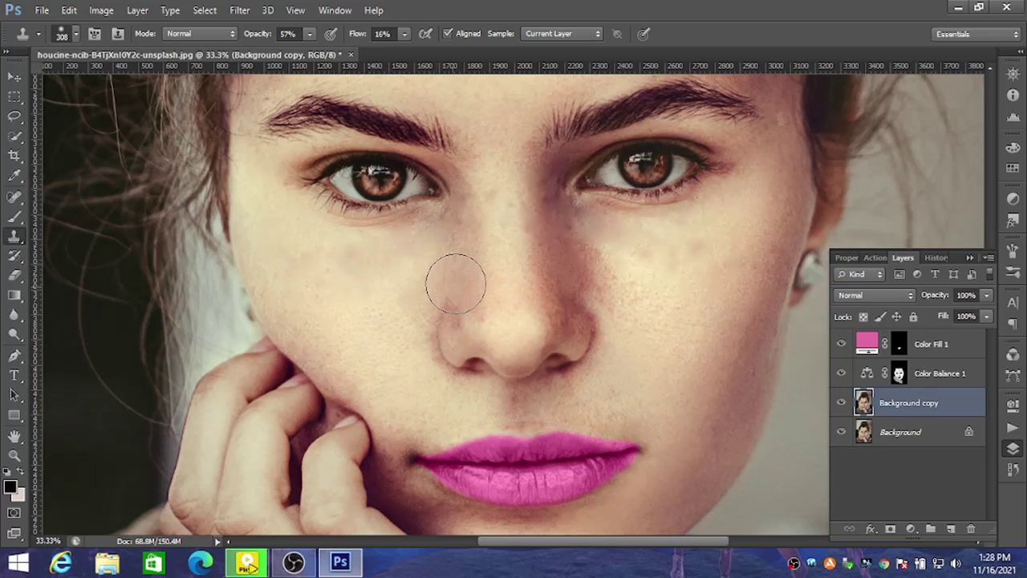
left_click(361, 345, "alt")
left_click(378, 341, "alt")
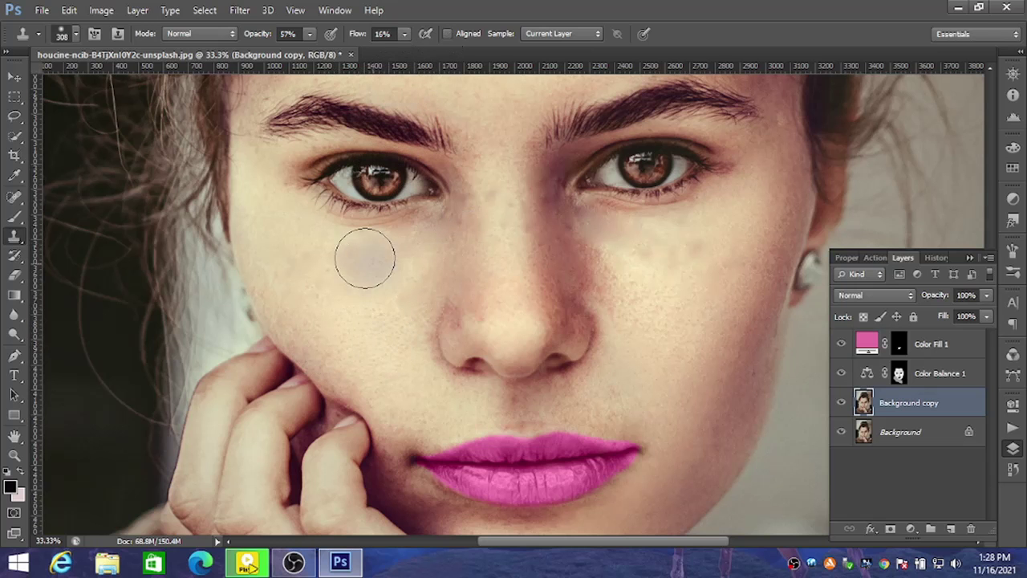
mouse_move(415, 256)
left_mouse_down()
mouse_move(460, 227)
mouse_move(536, 311)
left_mouse_up()
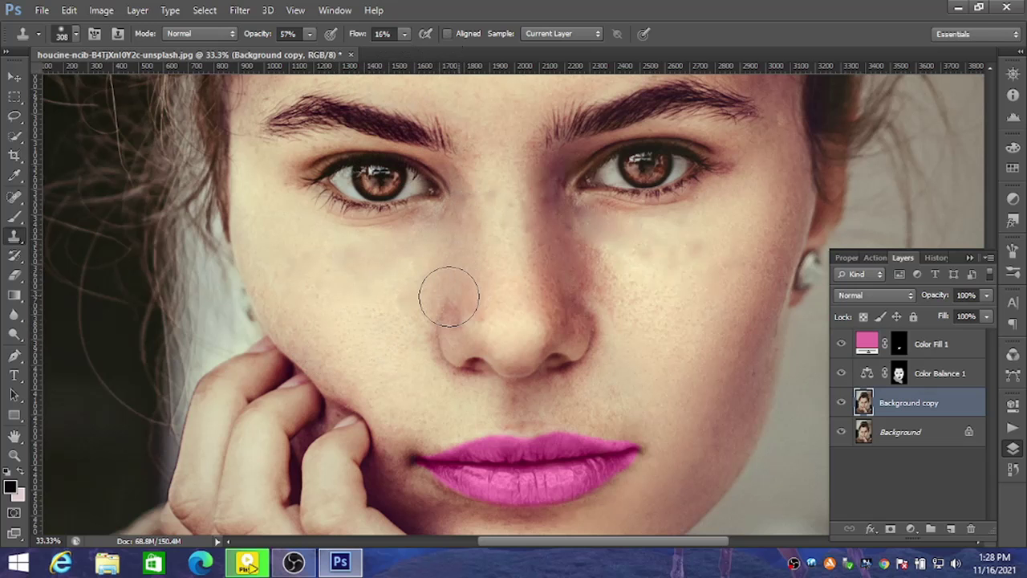
left_click(666, 374, "alt")
mouse_move(616, 277)
left_mouse_down()
mouse_move(601, 248)
mouse_move(615, 236)
mouse_move(671, 236)
mouse_move(598, 244)
mouse_move(616, 257)
mouse_move(682, 244)
mouse_move(613, 260)
left_mouse_up()
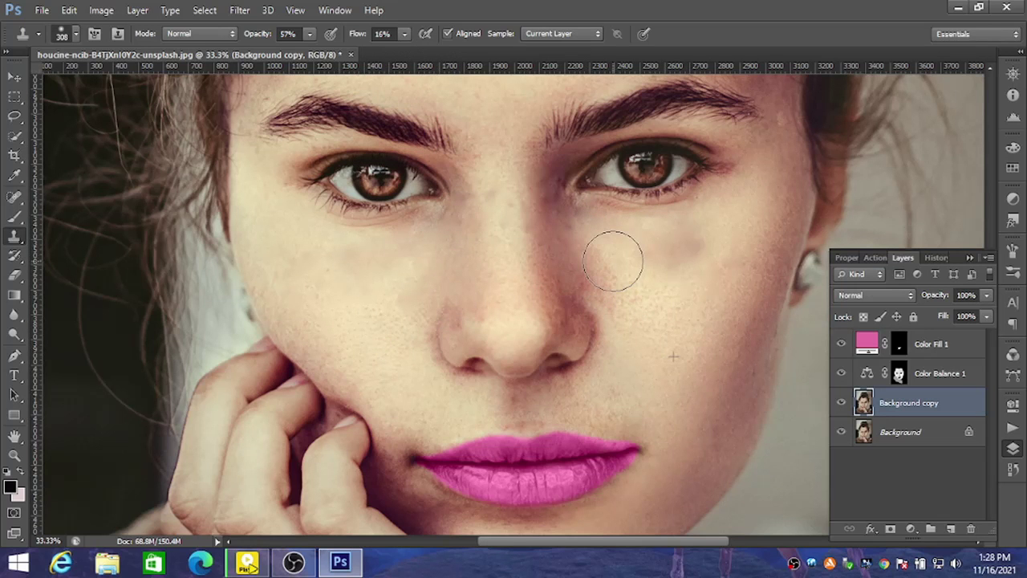
Retouch under the right eye with a 114–123 px brush, lightening the dark blotch there
right_click(627, 266)
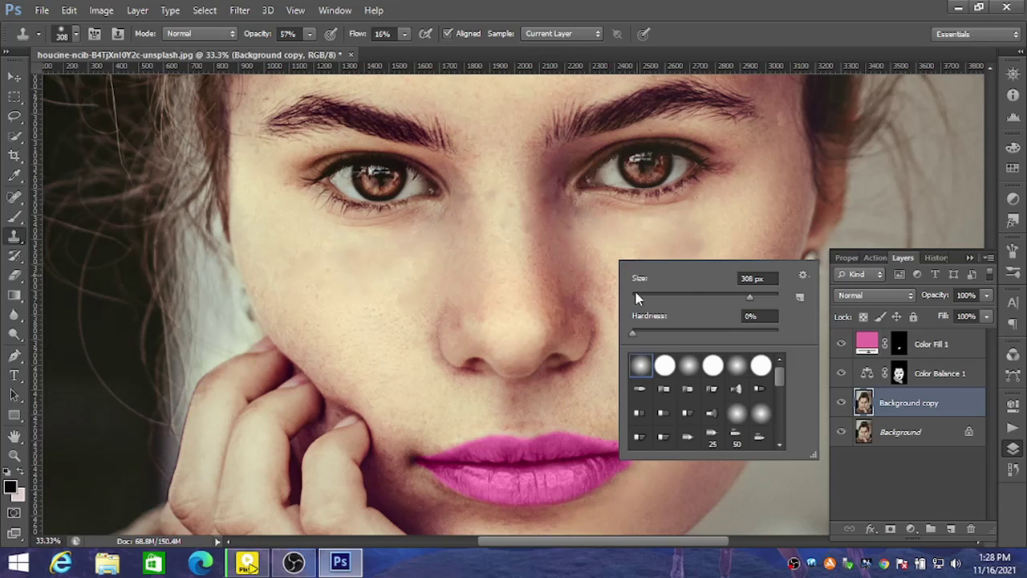
left_click(710, 295)
key("Return")
left_click_drag(578, 211, 606, 217)
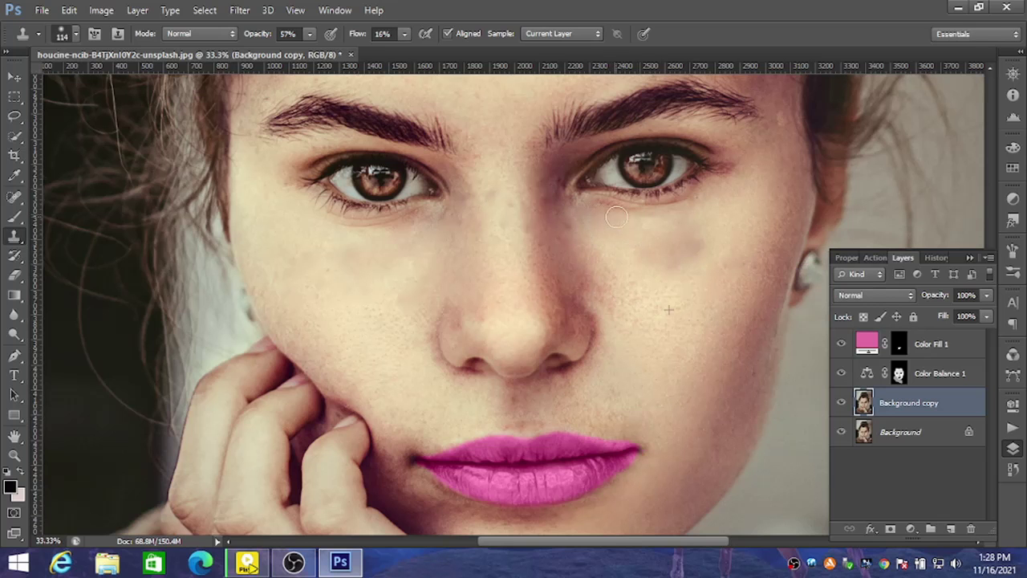
mouse_move(678, 257)
left_mouse_down()
mouse_move(659, 258)
mouse_move(671, 264)
mouse_move(665, 243)
mouse_move(679, 257)
left_mouse_up()
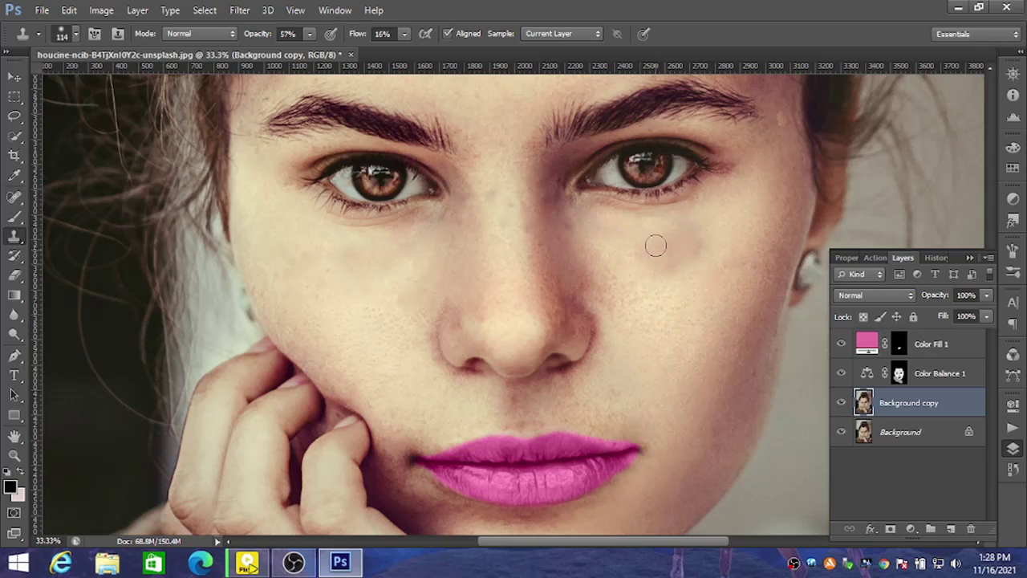
right_click(678, 276)
left_click_drag(752, 296, 766, 295)
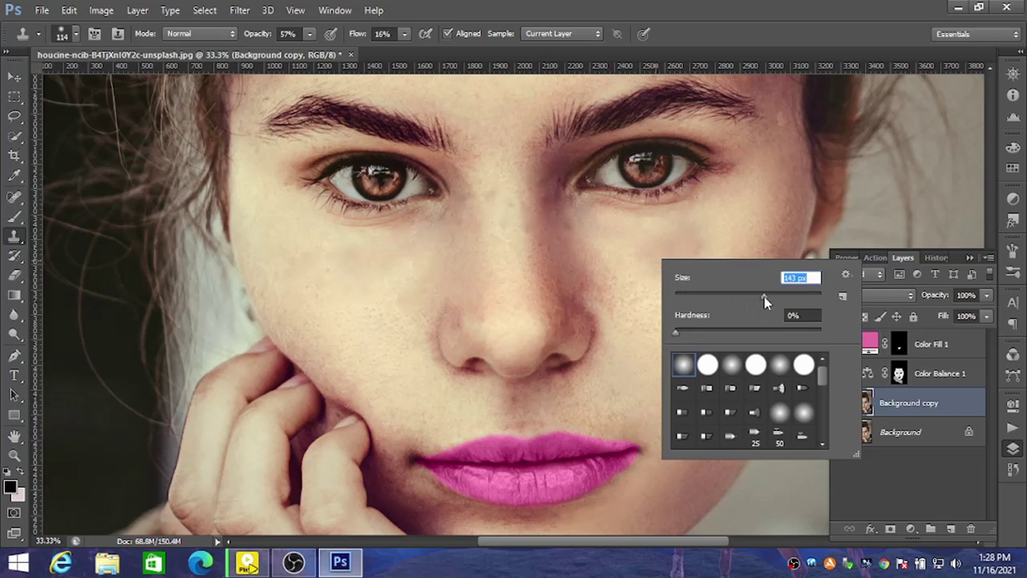
left_click(644, 266)
mouse_move(670, 268)
left_mouse_down()
mouse_move(679, 219)
mouse_move(698, 195)
left_mouse_up()
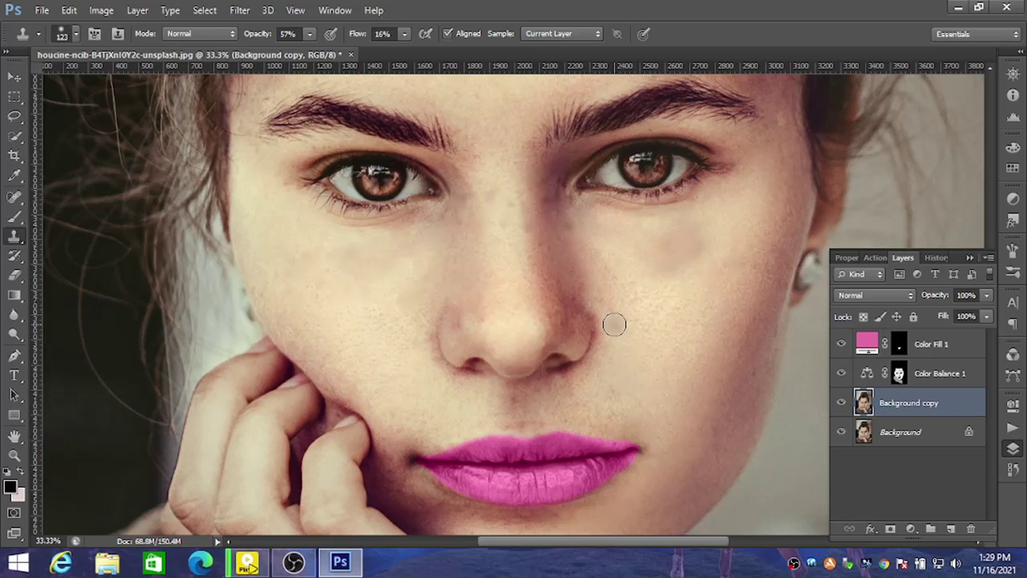
Clone-smooth the nose bridge, the skin below the inner eye and between the brows
left_click(508, 294, "alt")
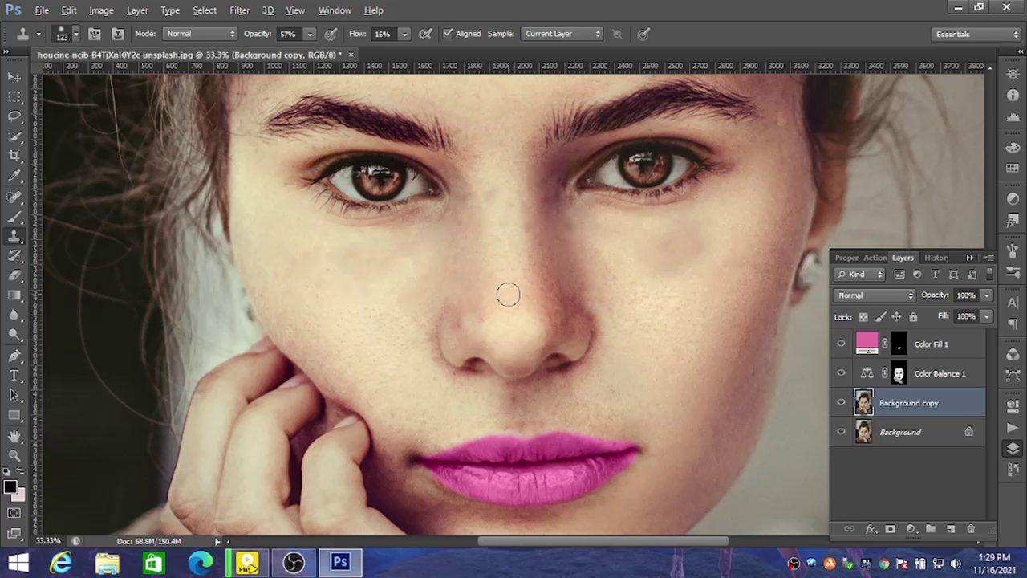
mouse_move(497, 193)
left_mouse_down()
mouse_move(512, 196)
mouse_move(492, 266)
left_mouse_up()
left_click_drag(469, 220, 473, 197)
left_click_drag(463, 232, 474, 219)
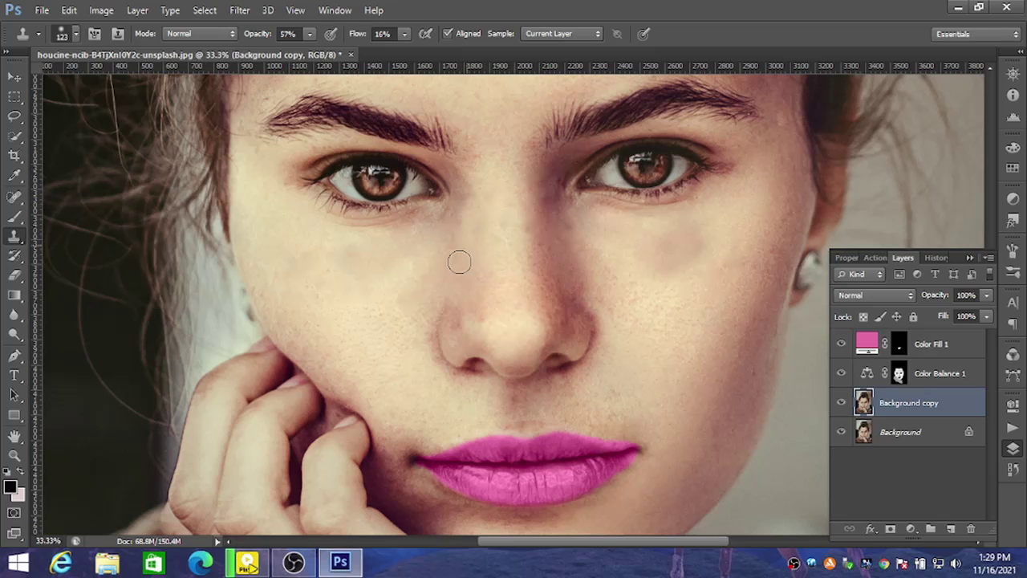
left_click(493, 193, "alt")
left_click(464, 194)
mouse_move(464, 193)
left_mouse_down()
mouse_move(455, 232)
mouse_move(486, 245)
left_mouse_up()
mouse_move(481, 240)
left_mouse_down()
mouse_move(544, 233)
mouse_move(522, 215)
mouse_move(556, 277)
left_mouse_up()
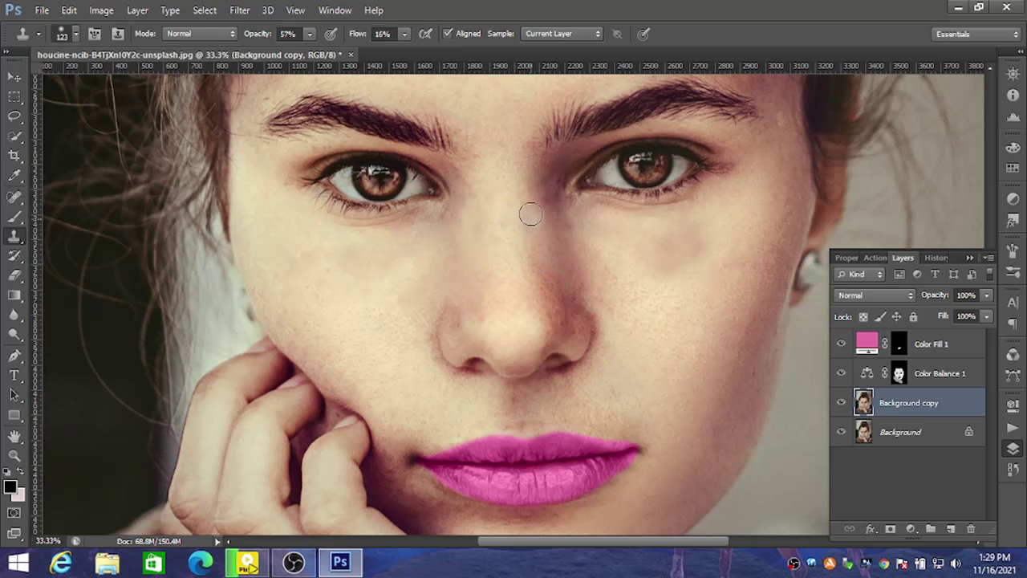
Resample skin between the brows and clone it down the nose bridge
left_click(497, 151, "alt")
mouse_move(545, 191)
left_mouse_down()
mouse_move(554, 251)
mouse_move(545, 293)
left_mouse_up()
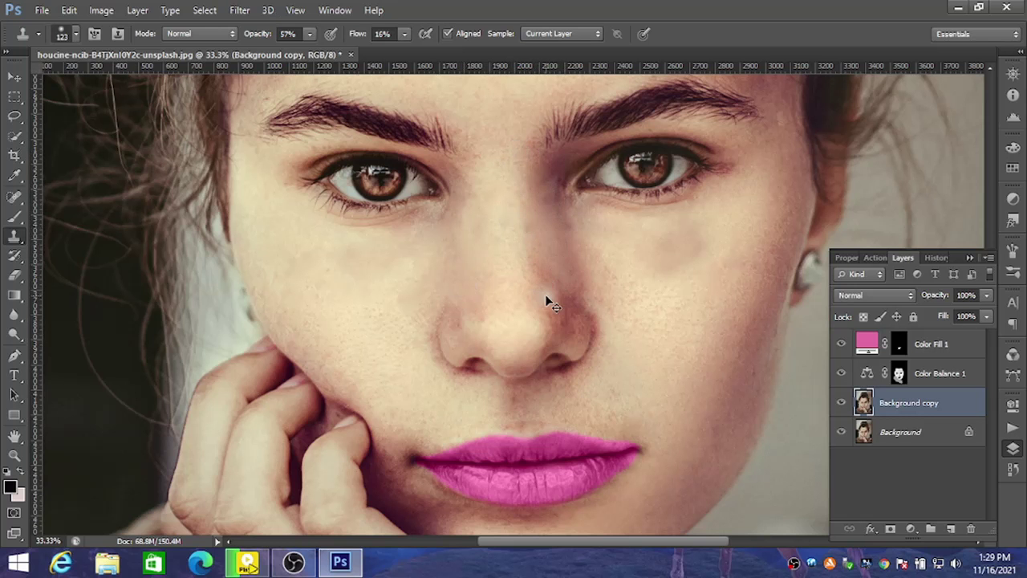
scroll(546, 302, "down", 2)
scroll(545, 304, "down", 1)
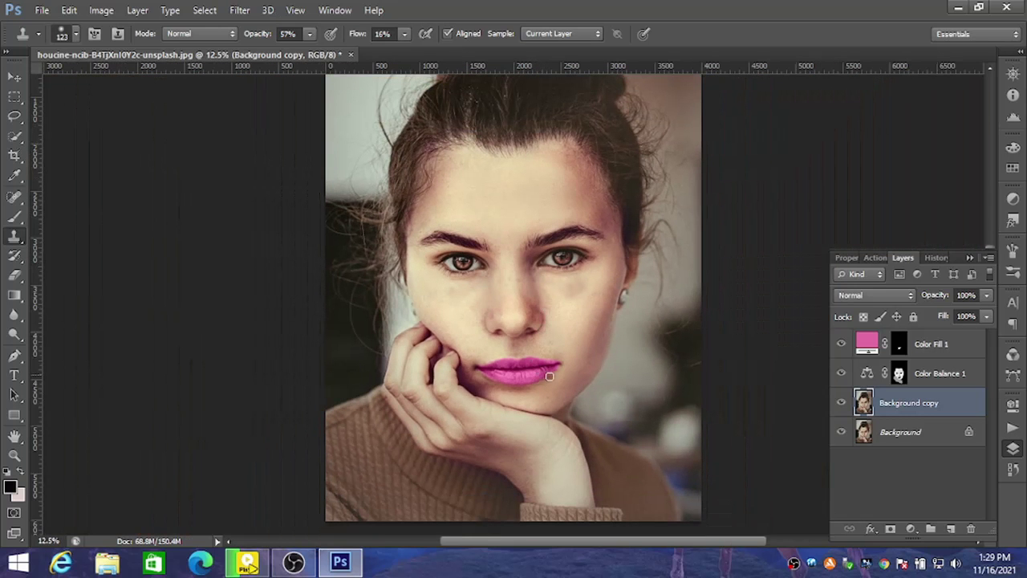
Enlarge the clone brush to 246 px and smooth the right cheek
right_click(568, 331)
left_click(695, 369)
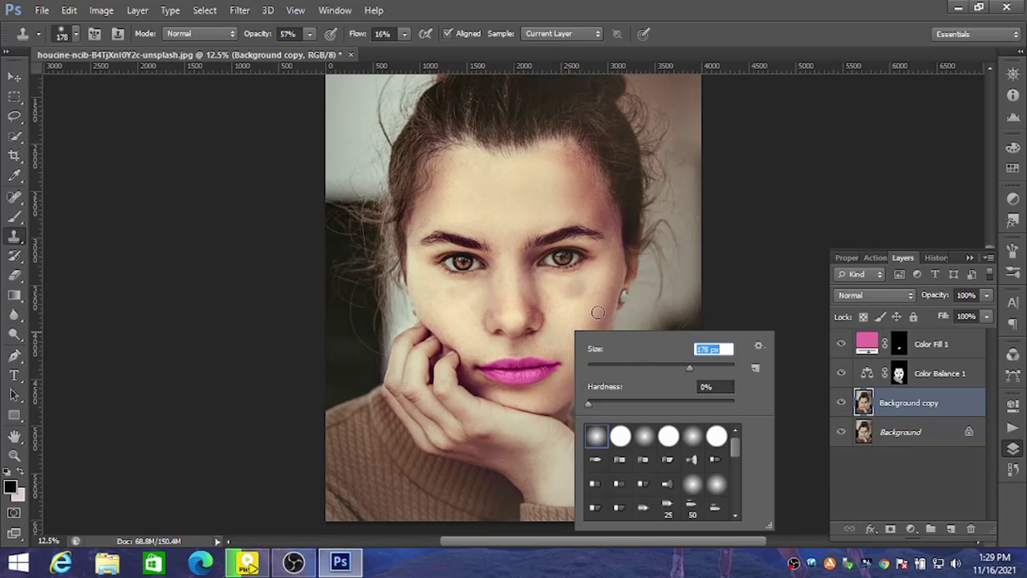
left_click(700, 367)
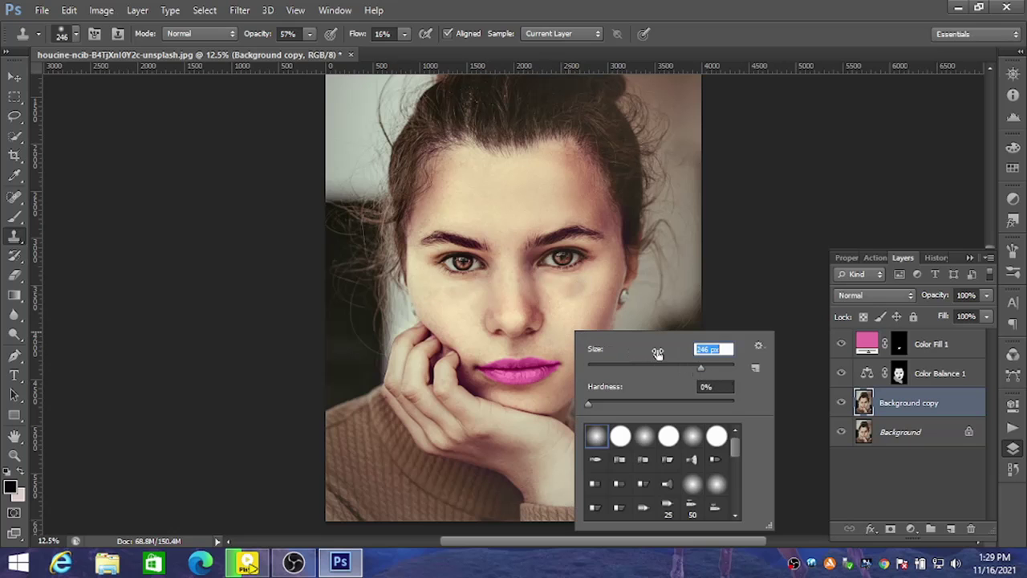
left_click(572, 291)
mouse_move(576, 290)
left_mouse_down()
mouse_move(564, 296)
mouse_move(581, 284)
left_mouse_up()
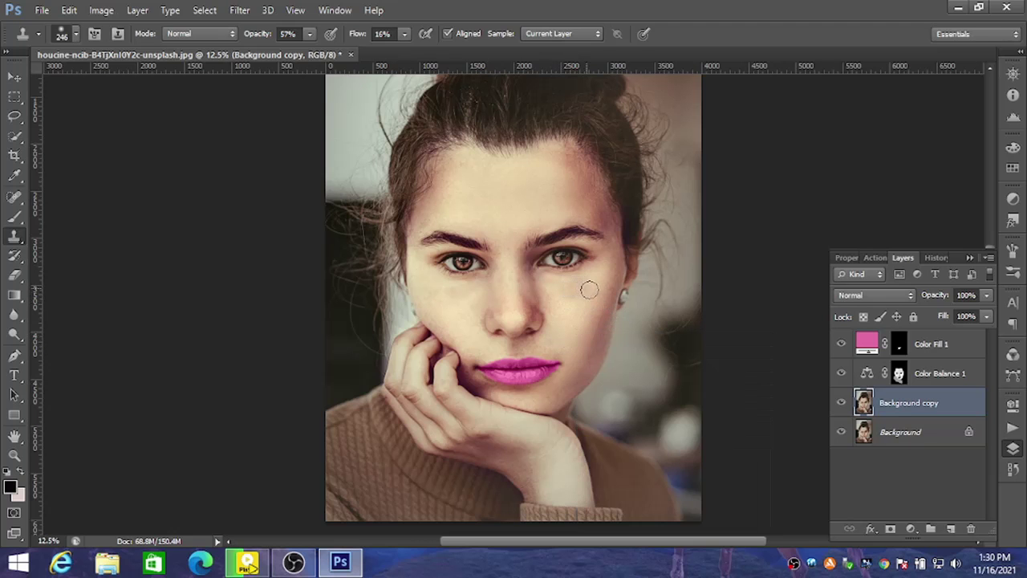
left_click_drag(566, 300, 594, 341)
Resample lower-cheek and chin skin to clone-smooth and brighten the cheek beside the nose
key("ctrl+minus")
key("ctrl+minus")
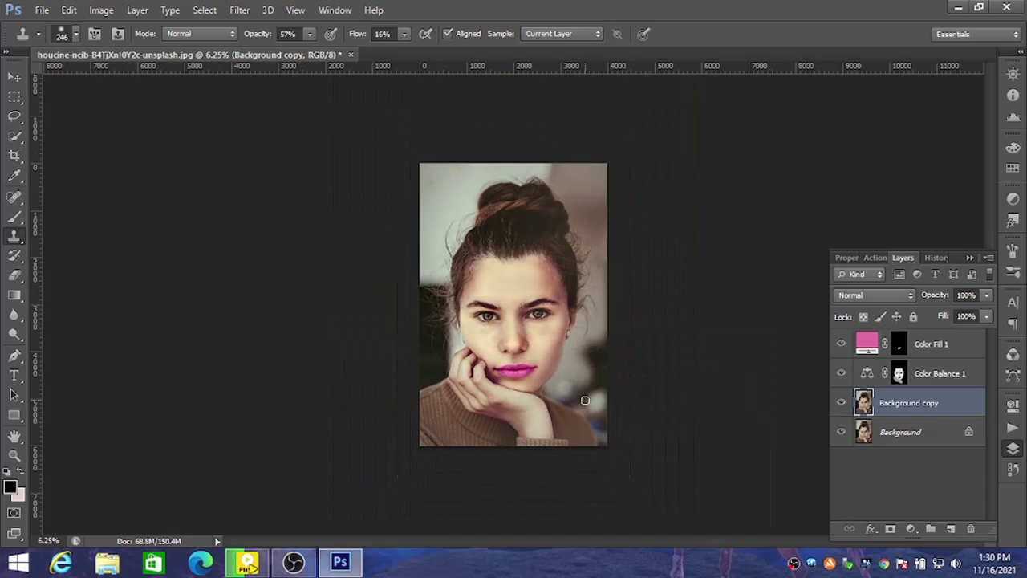
key("ctrl+plus")
key("ctrl+plus")
key("ctrl+plus")
key("ctrl+plus")
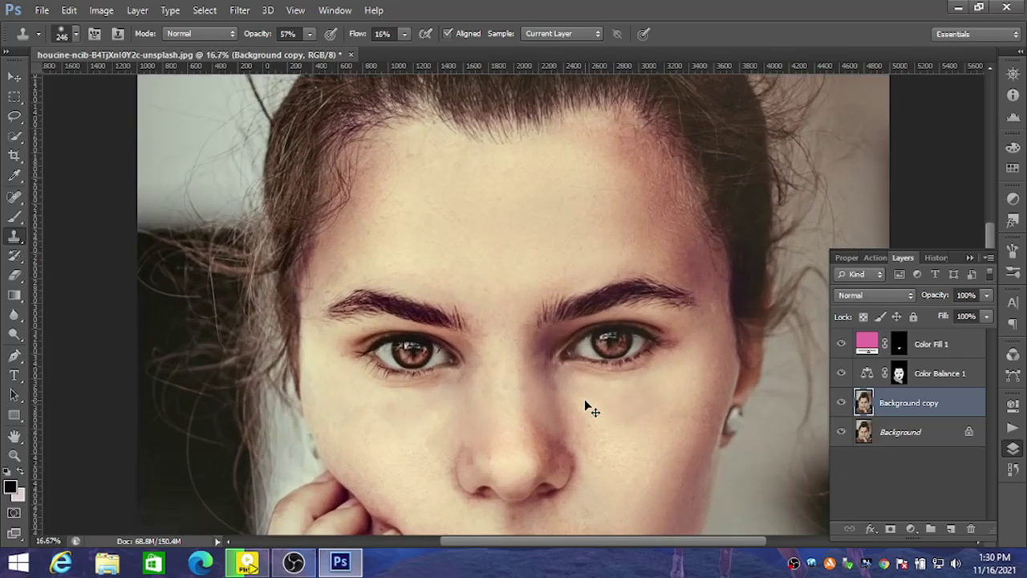
key("ctrl+minus")
scroll(577, 405, "down", 2)
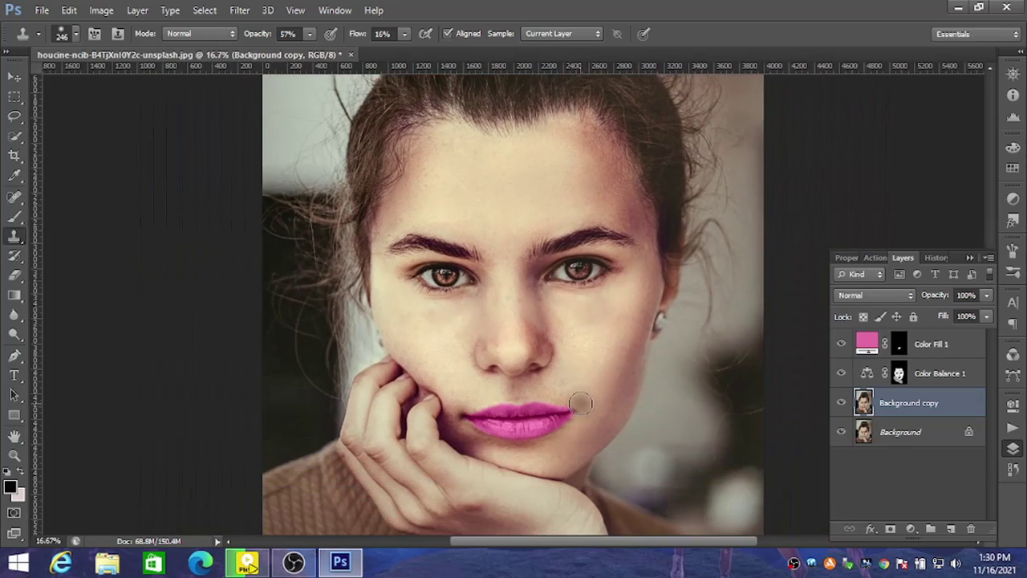
scroll(576, 407, "down", 1)
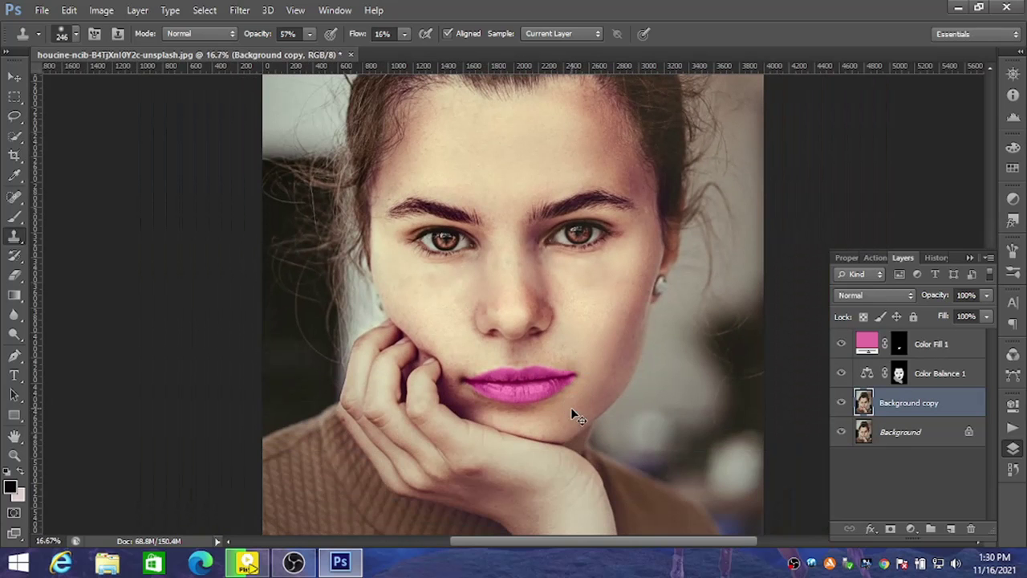
key("ctrl+plus")
key("ctrl+plus")
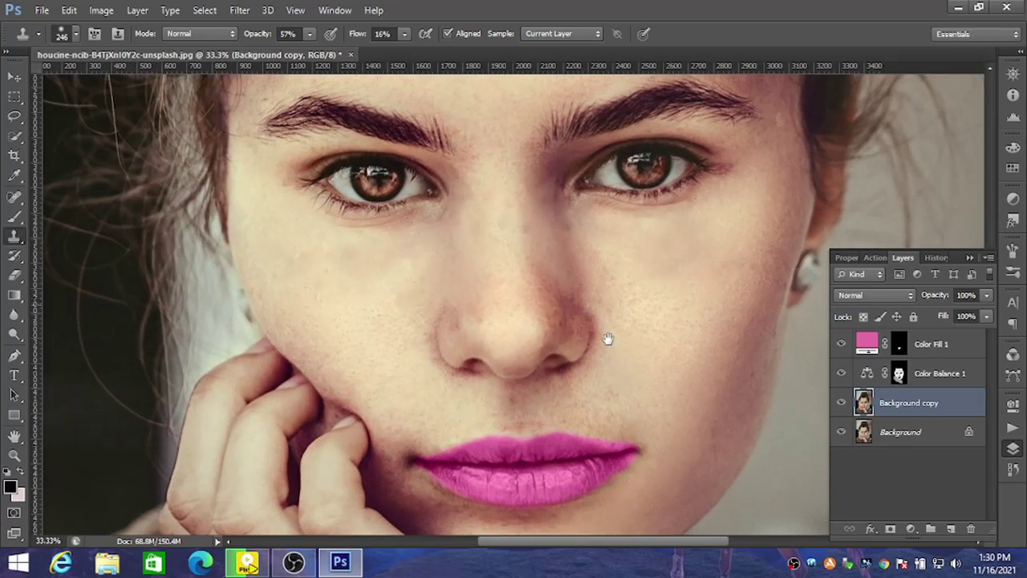
scroll(607, 341, "up", 1)
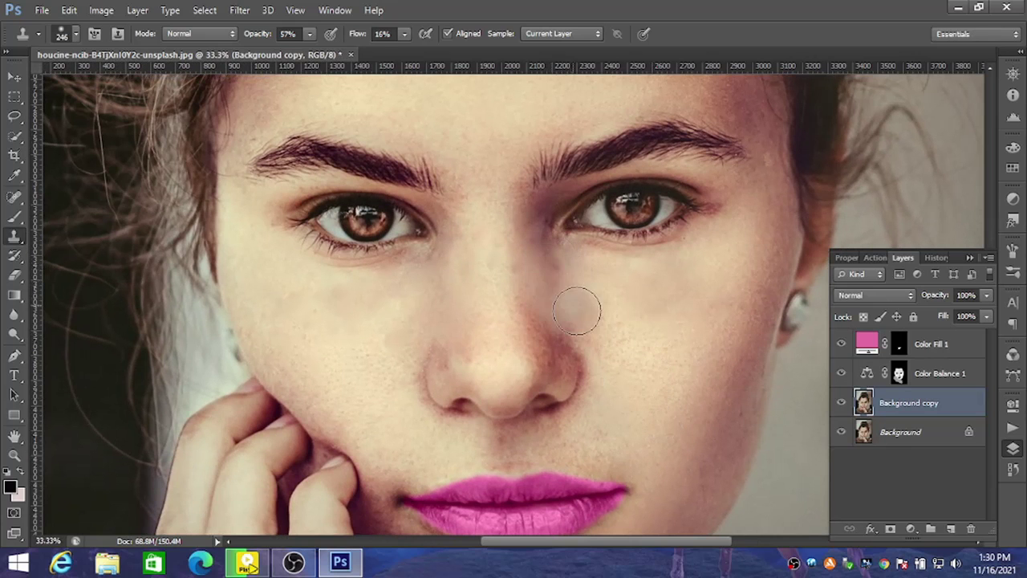
left_click(642, 425, "alt")
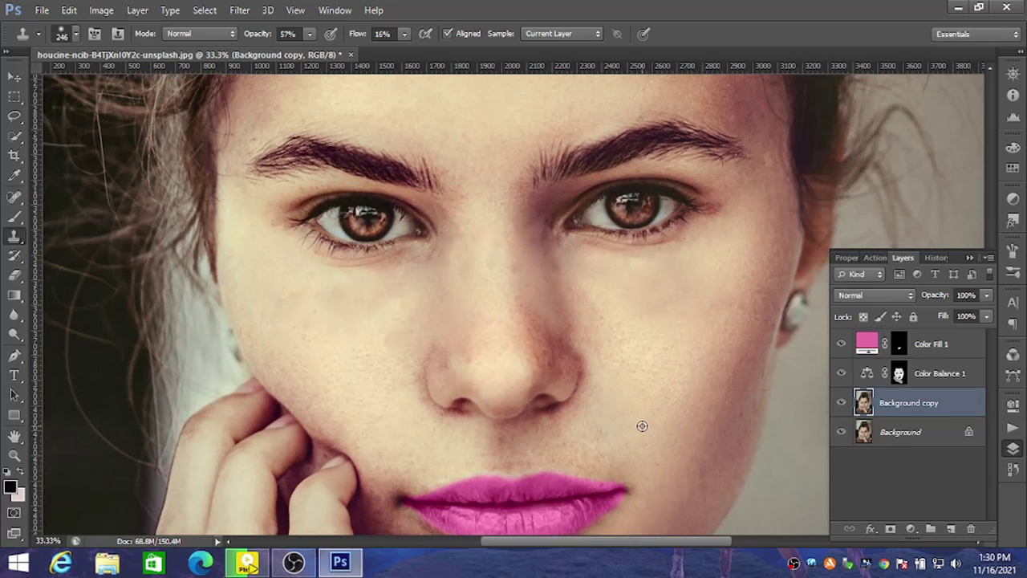
mouse_move(598, 366)
left_mouse_down()
mouse_move(541, 310)
mouse_move(587, 313)
mouse_move(604, 355)
mouse_move(601, 339)
left_mouse_up()
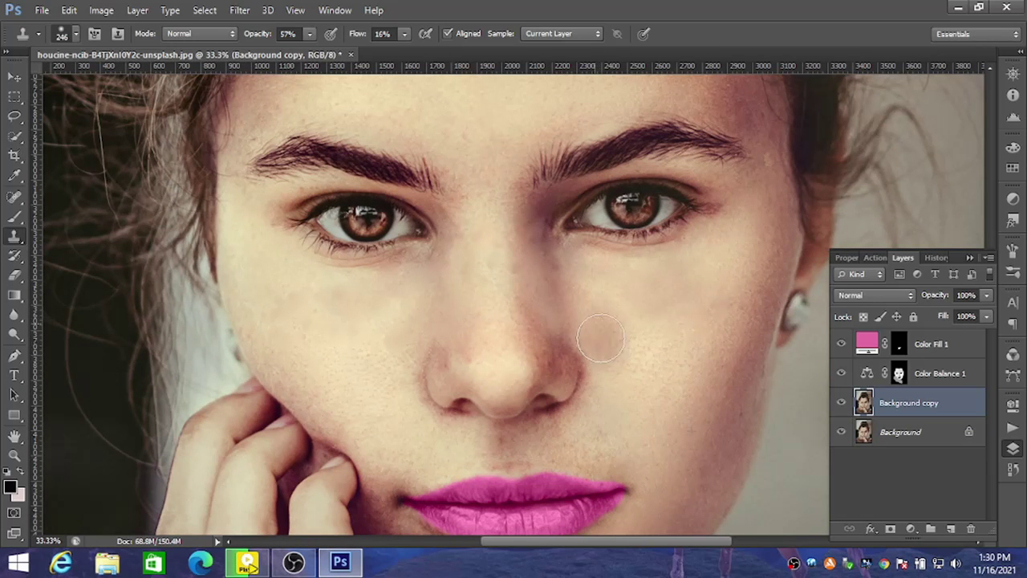
left_click(604, 417, "alt")
mouse_move(600, 343)
left_mouse_down()
mouse_move(609, 351)
mouse_move(591, 356)
left_mouse_up()
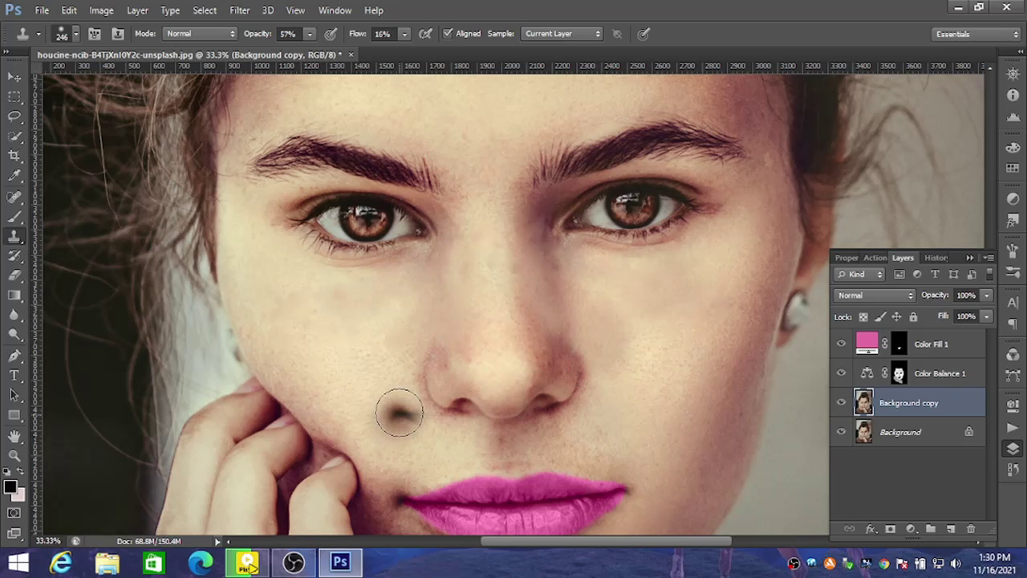
key("ctrl+minus")
key("ctrl+minus")
key("ctrl+minus")
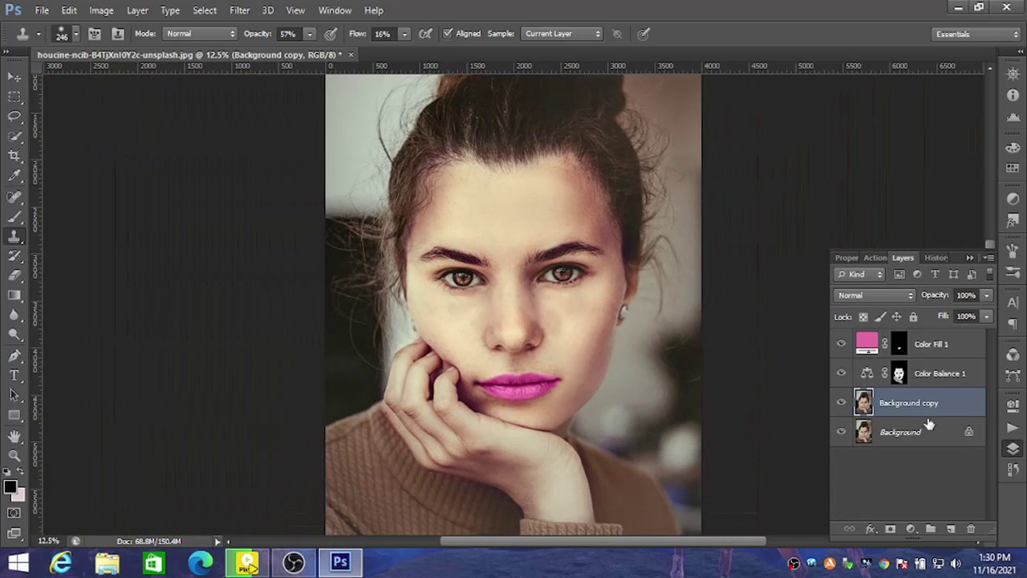
Duplicate Background copy as Background copy 2 and apply a Gaussian Blur of about 9 px radius
left_click_drag(940, 415, 950, 529)
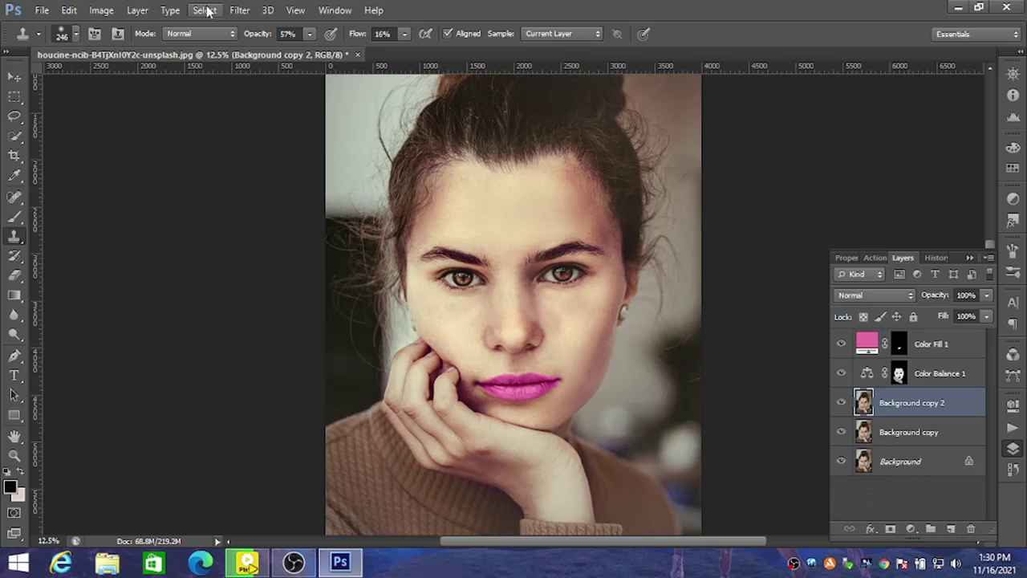
left_click(240, 10)
mouse_move(247, 162)
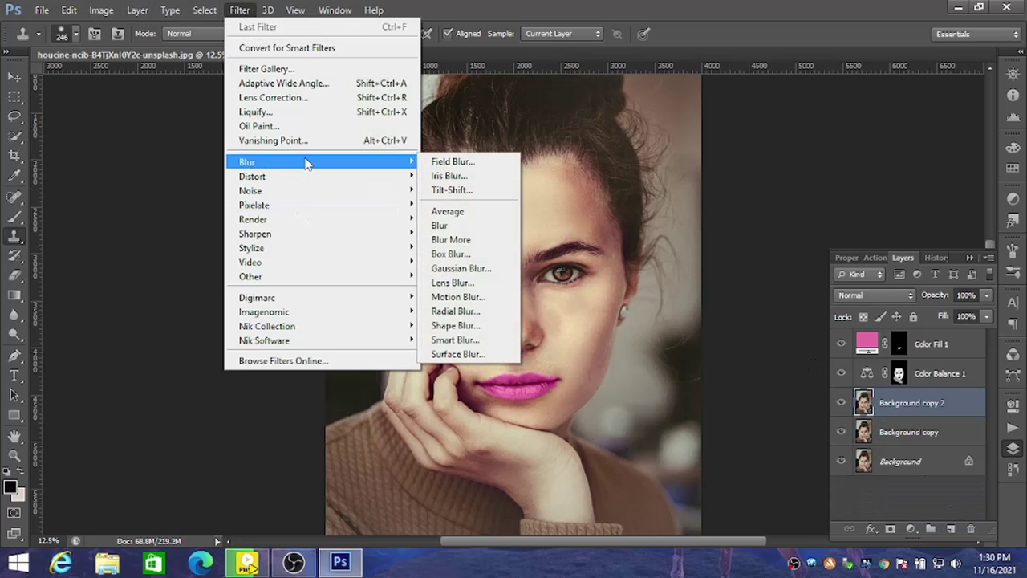
left_click(484, 269)
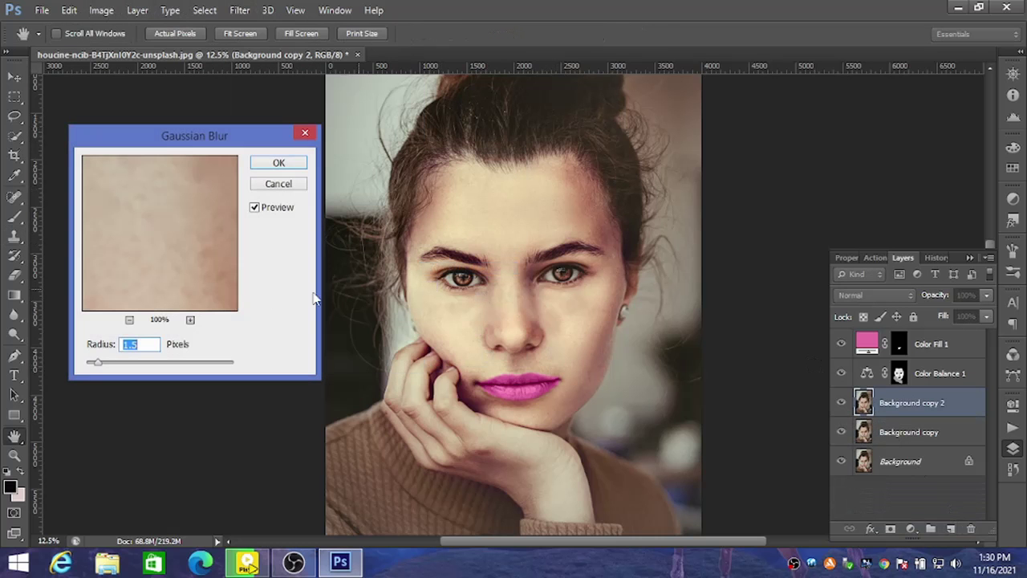
left_click(129, 319)
left_click(130, 319)
left_click(129, 319)
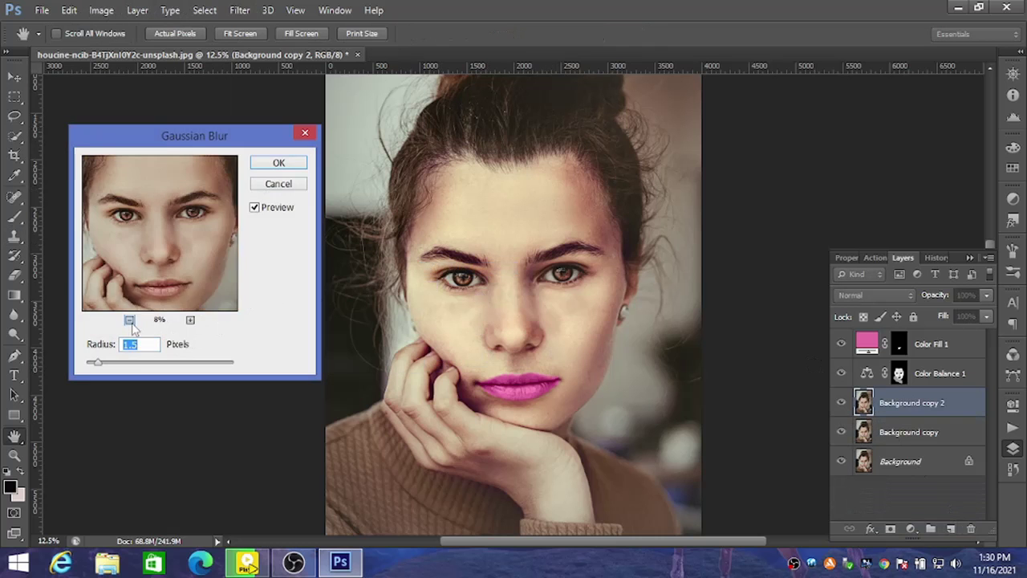
left_click(129, 320)
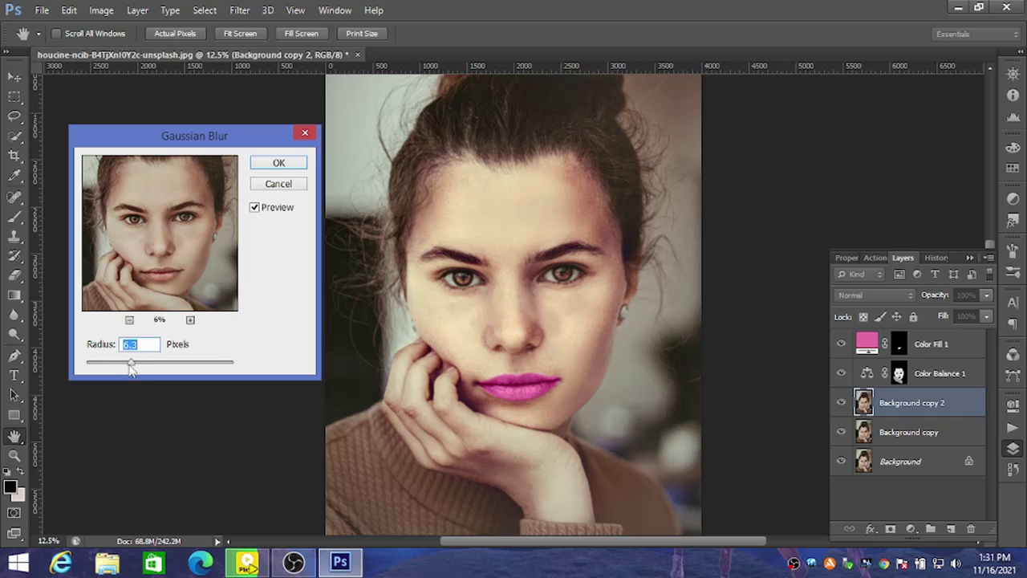
left_click_drag(132, 367, 143, 368)
left_click_drag(142, 367, 150, 369)
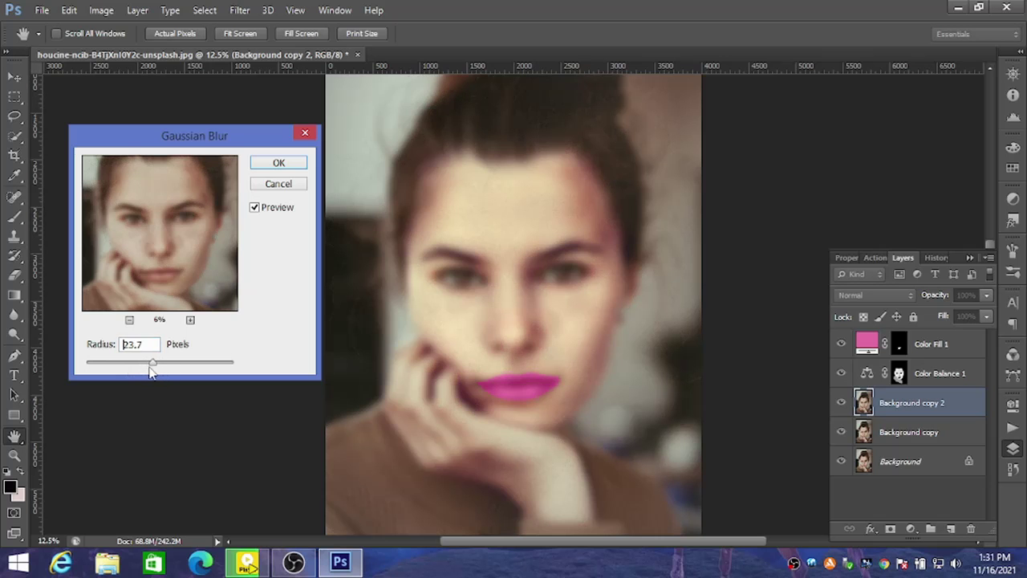
left_click_drag(145, 369, 142, 370)
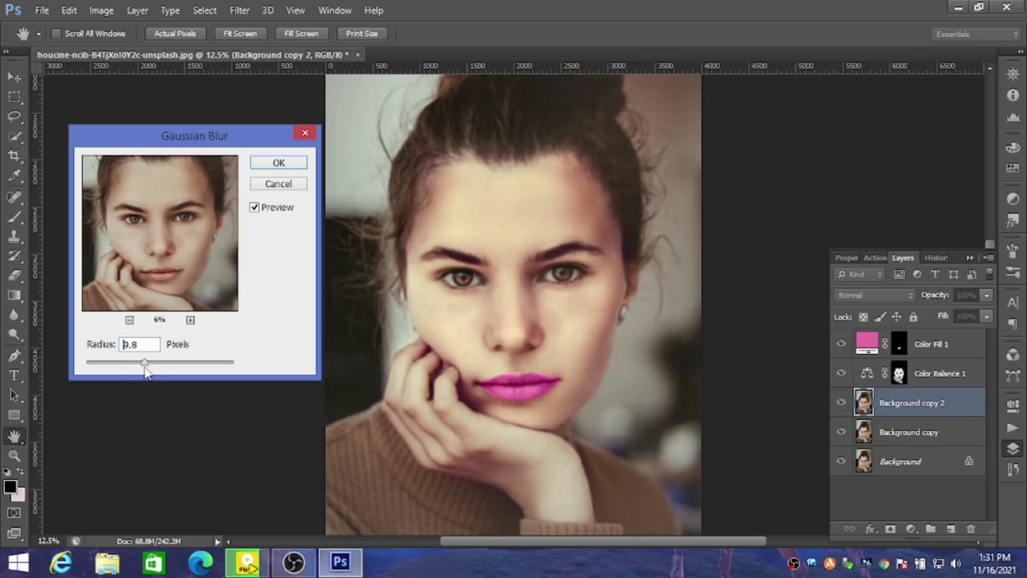
left_click(279, 163)
key("s")
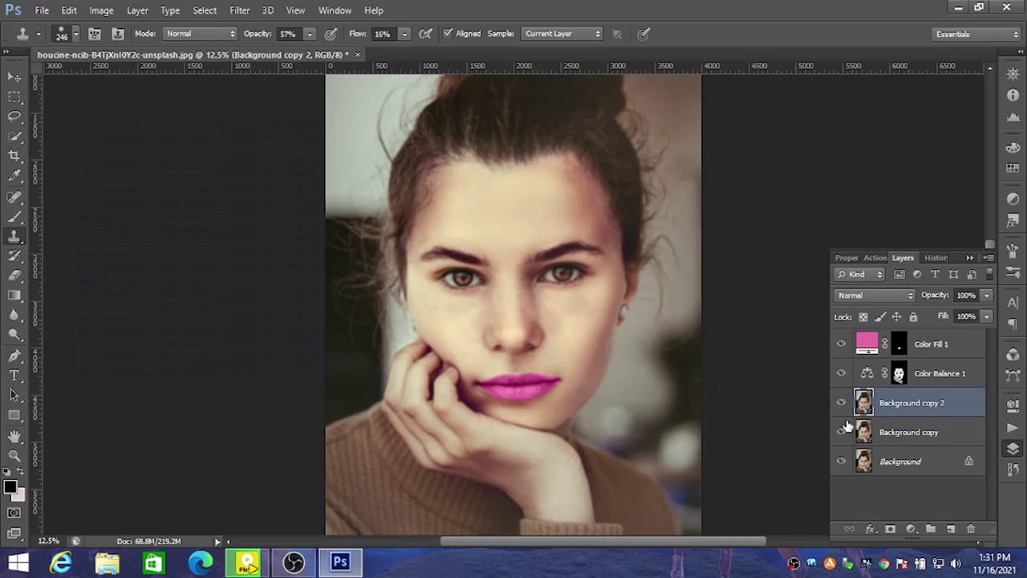
Reorder the copy layers so Background copy 2 sits on top, then give it a white layer mask
left_click_drag(917, 405, 887, 437)
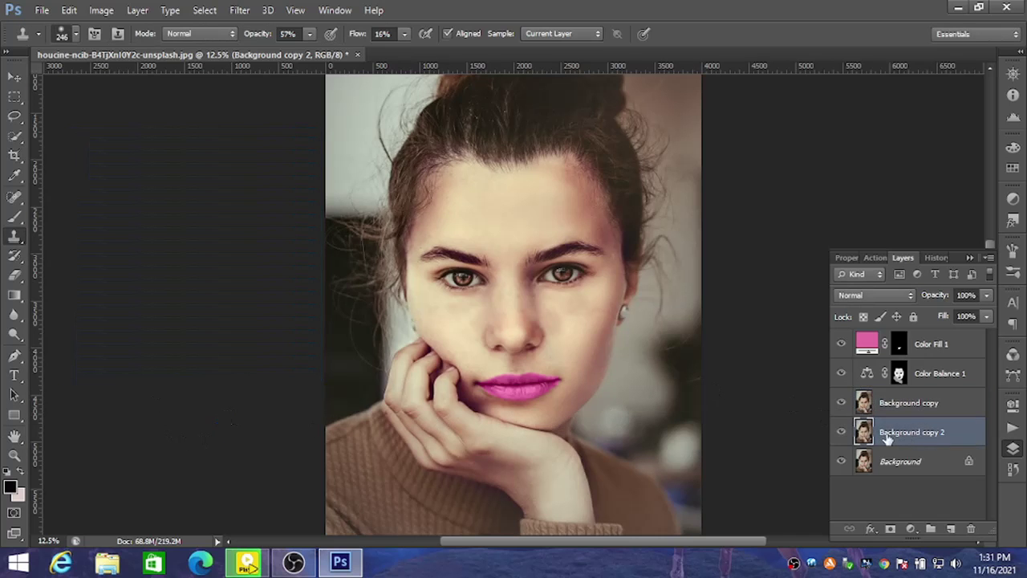
left_click(931, 407)
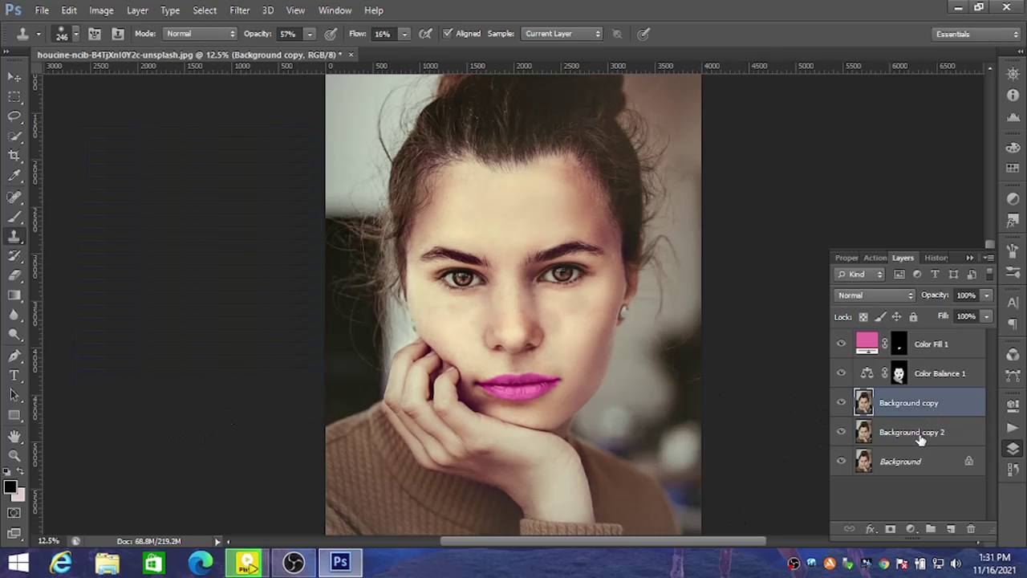
left_click(921, 437)
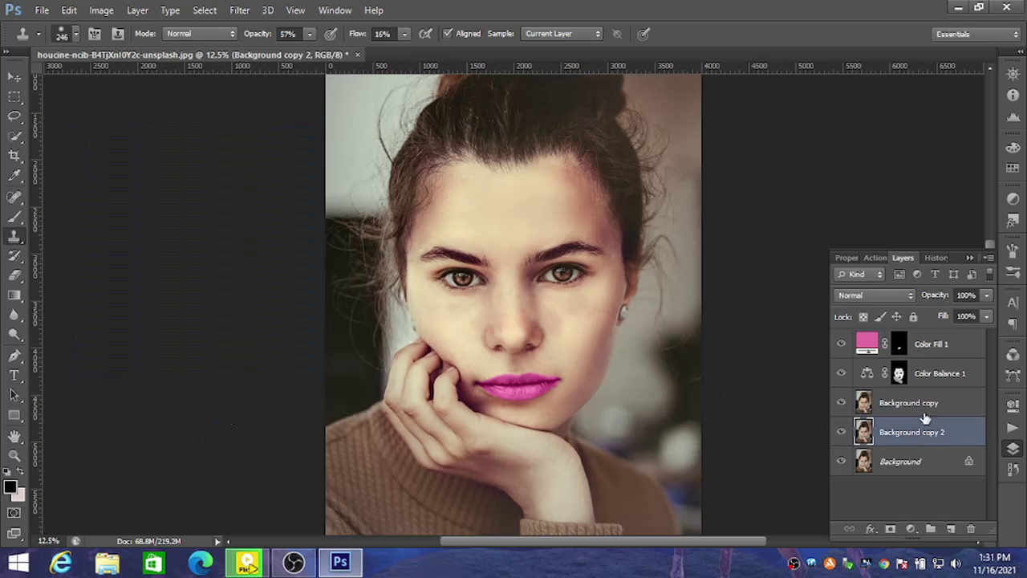
left_click(926, 414)
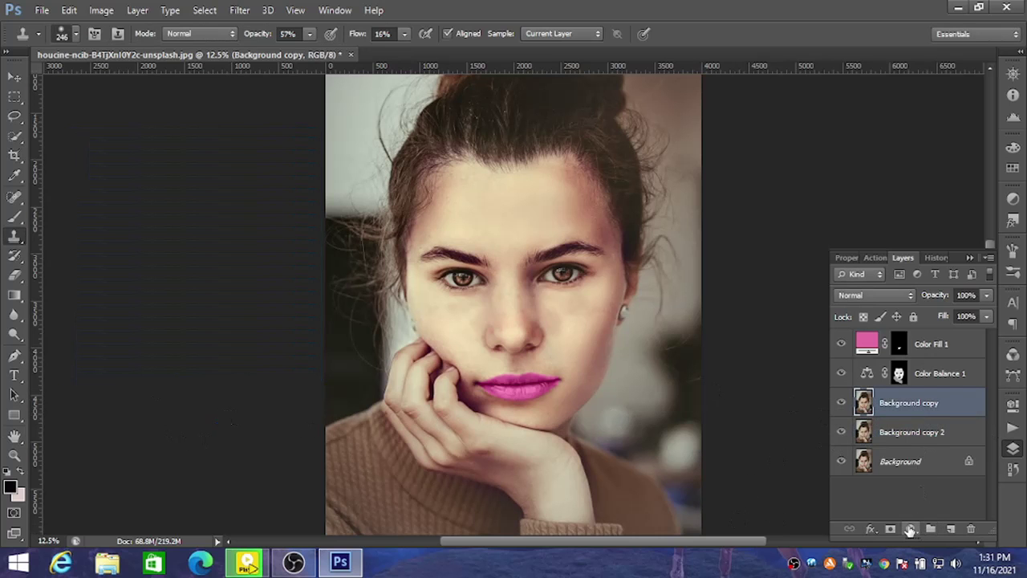
mouse_move(933, 411)
left_mouse_down()
mouse_move(913, 422)
mouse_move(928, 402)
left_mouse_up()
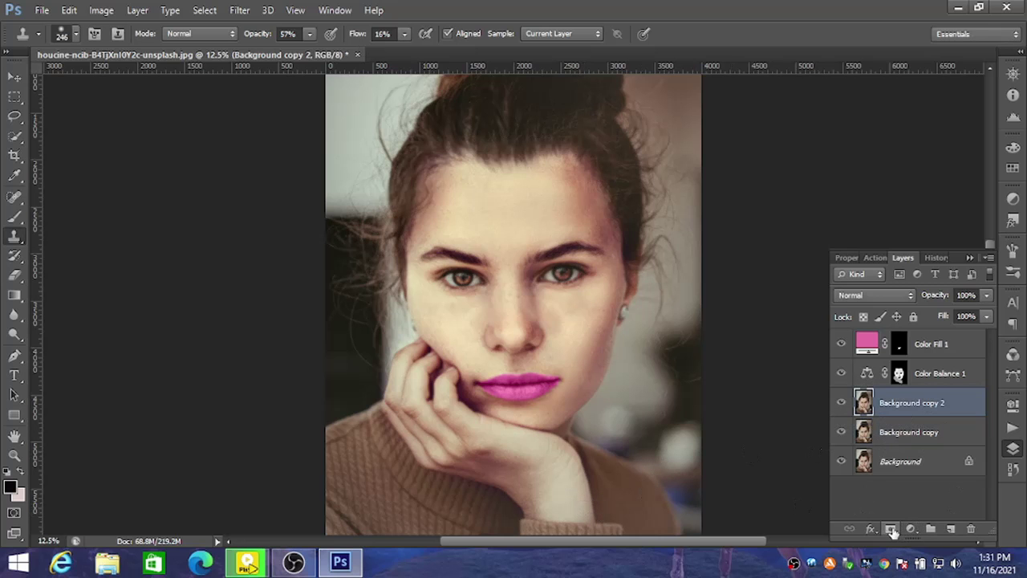
left_click(891, 529)
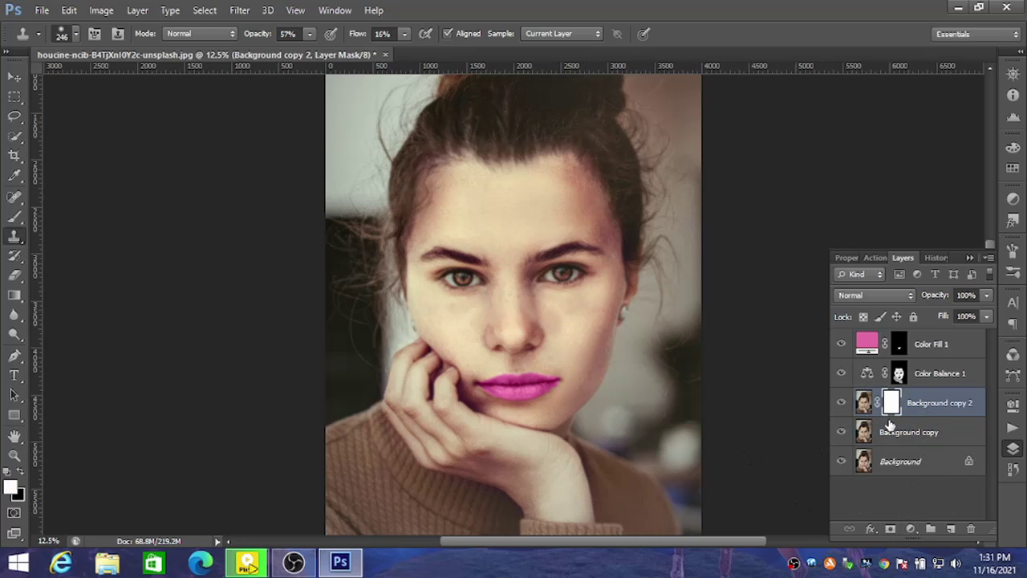
Invert Background copy 2's mask to black and set a soft white brush of about 178 px
key("ctrl+i")
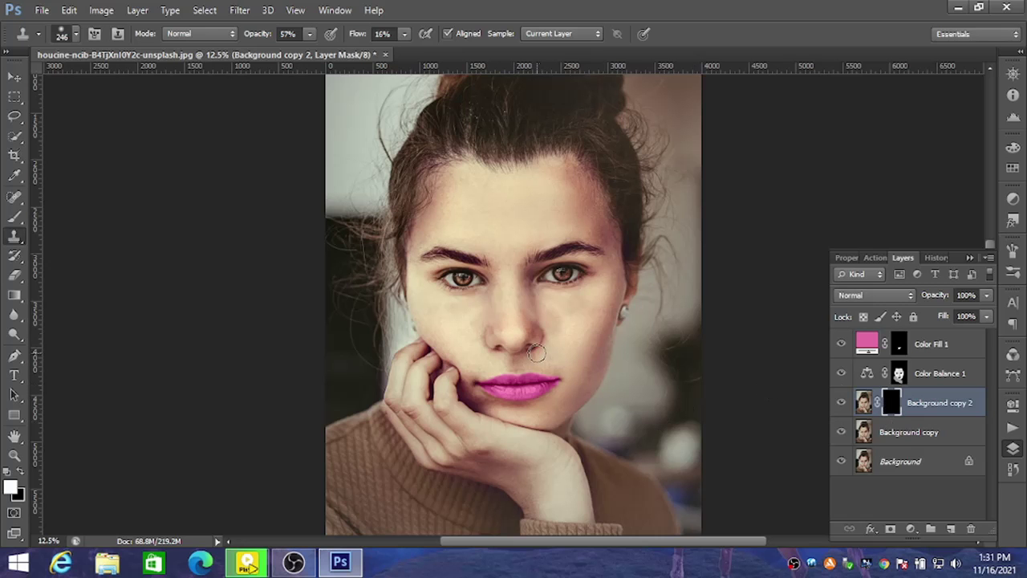
key("ctrl+plus")
key("ctrl+plus")
key("ctrl+plus")
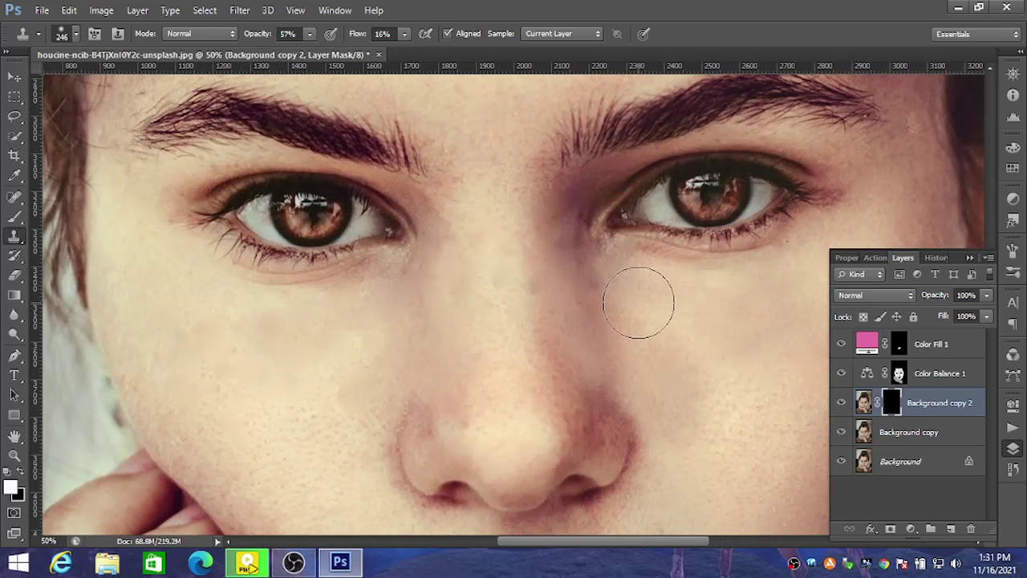
left_click(15, 217)
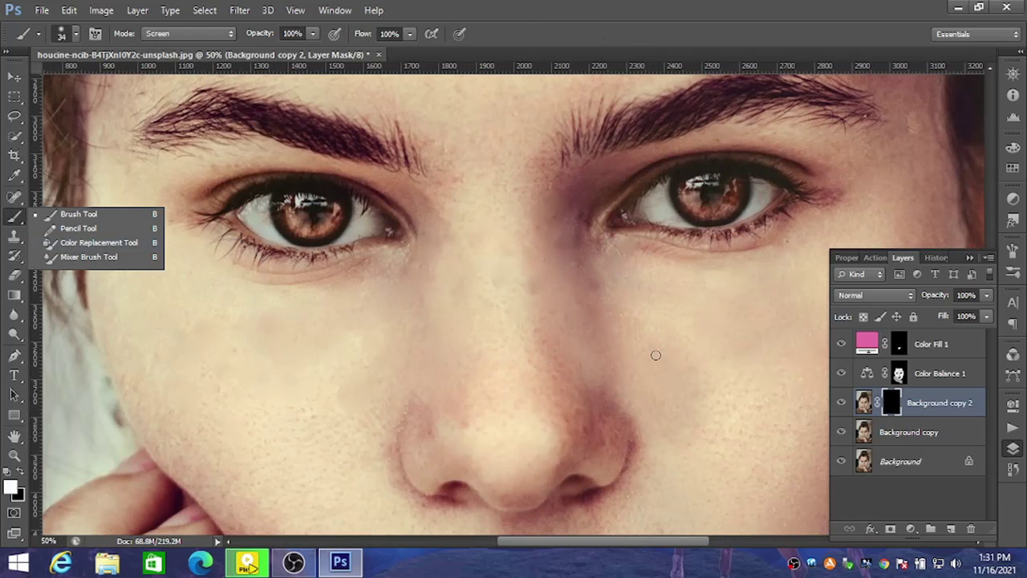
right_click(647, 333)
left_click_drag(692, 371, 741, 369)
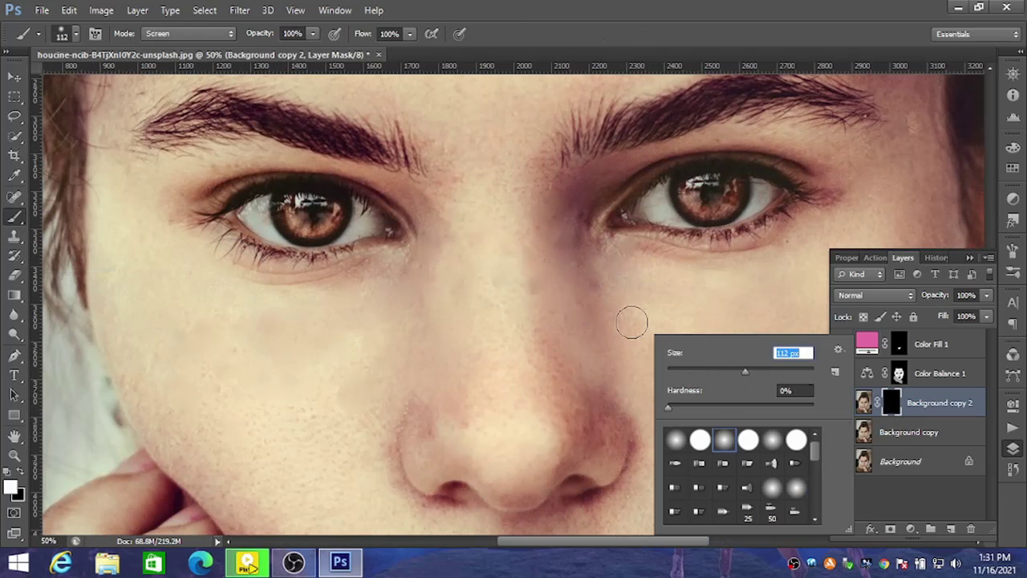
type("178")
key("Return")
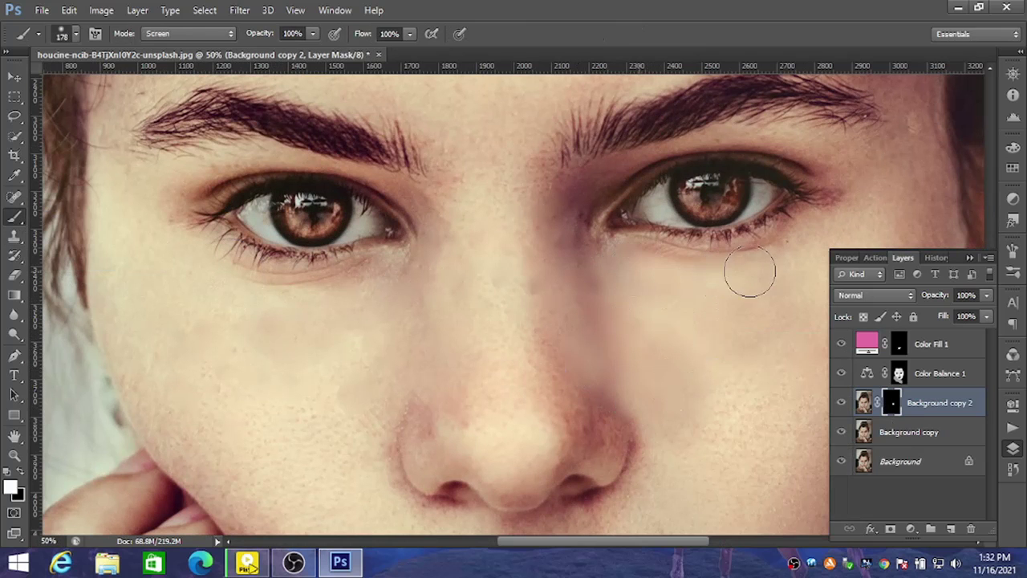
Paint the blur back over the right cheek, between lip and nose, and beside the right nostril
mouse_move(739, 379)
left_mouse_down()
mouse_move(715, 394)
mouse_move(670, 486)
mouse_move(791, 362)
mouse_move(721, 370)
left_mouse_up()
left_click_drag(835, 393, 559, 310)
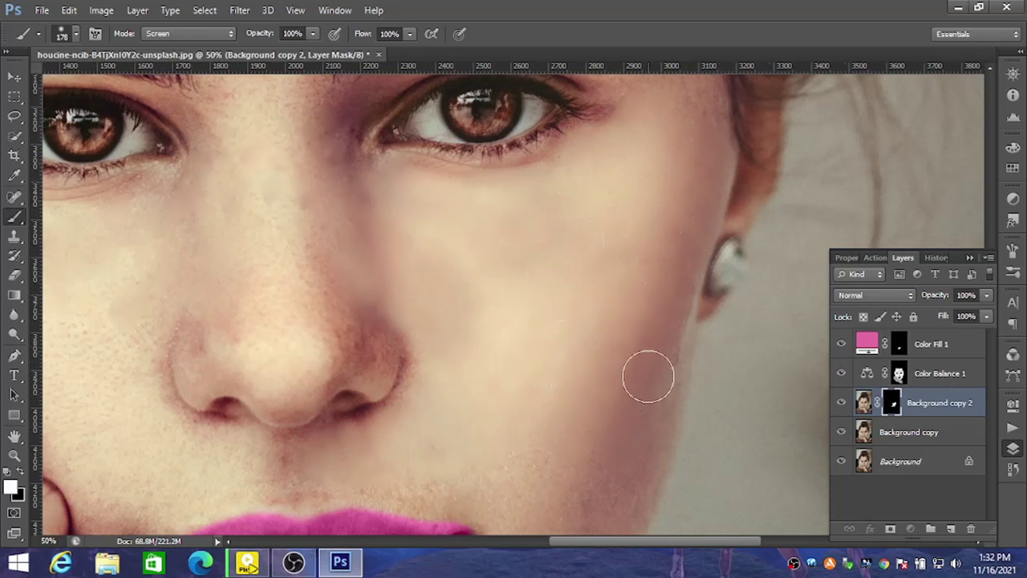
left_click_drag(587, 358, 574, 173)
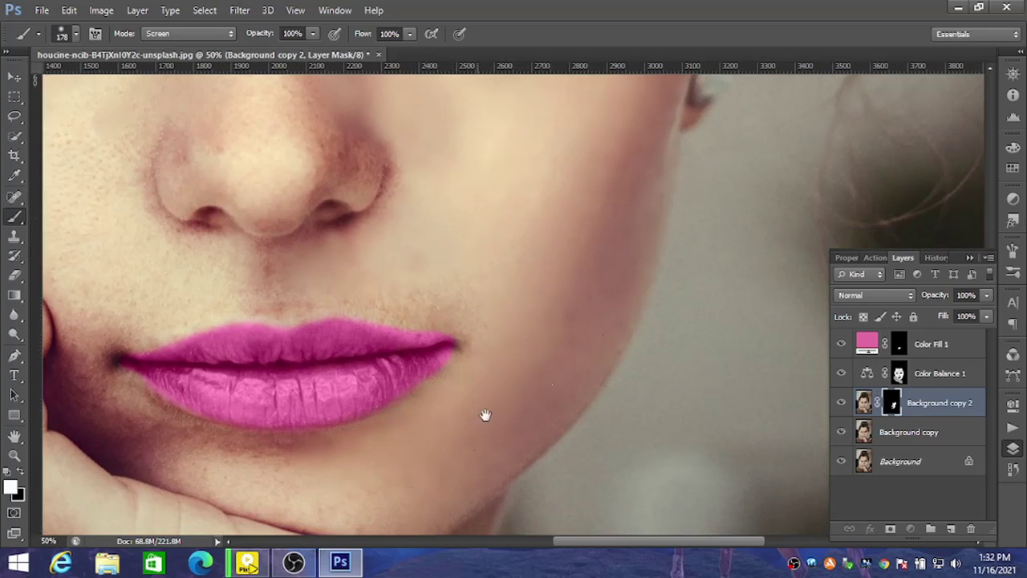
left_click_drag(483, 415, 553, 296)
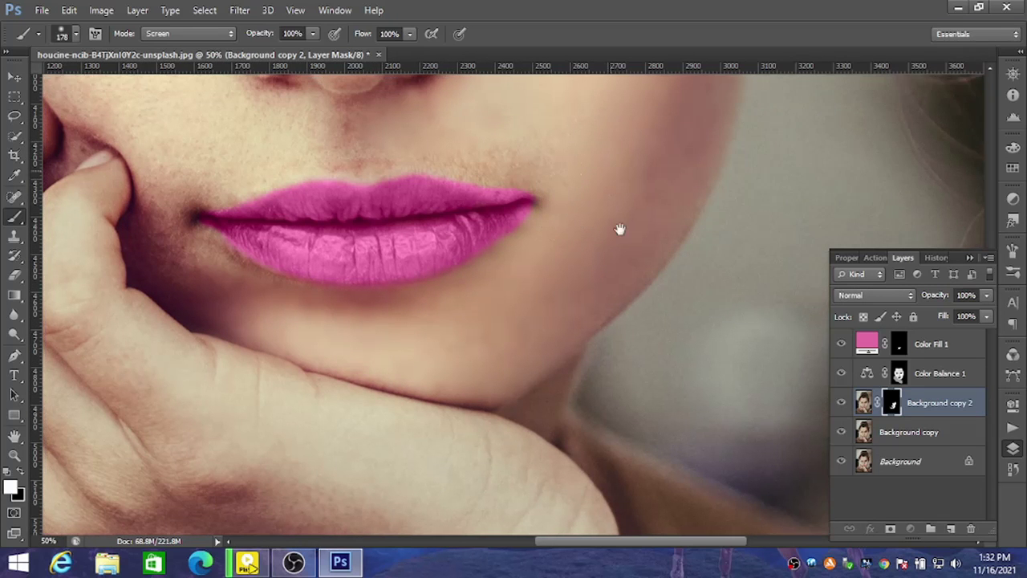
left_click_drag(559, 157, 575, 262)
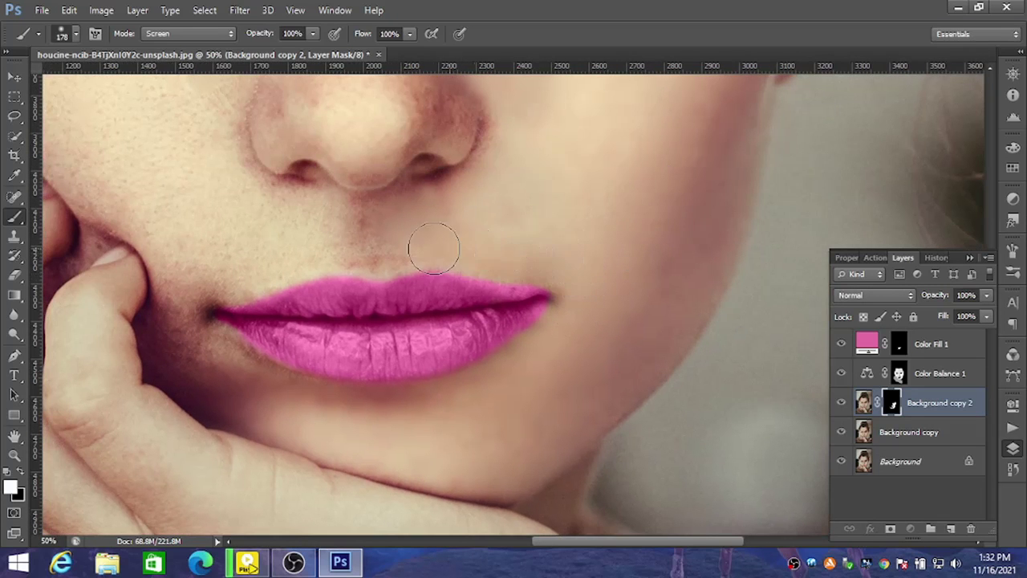
left_click_drag(294, 253, 493, 154)
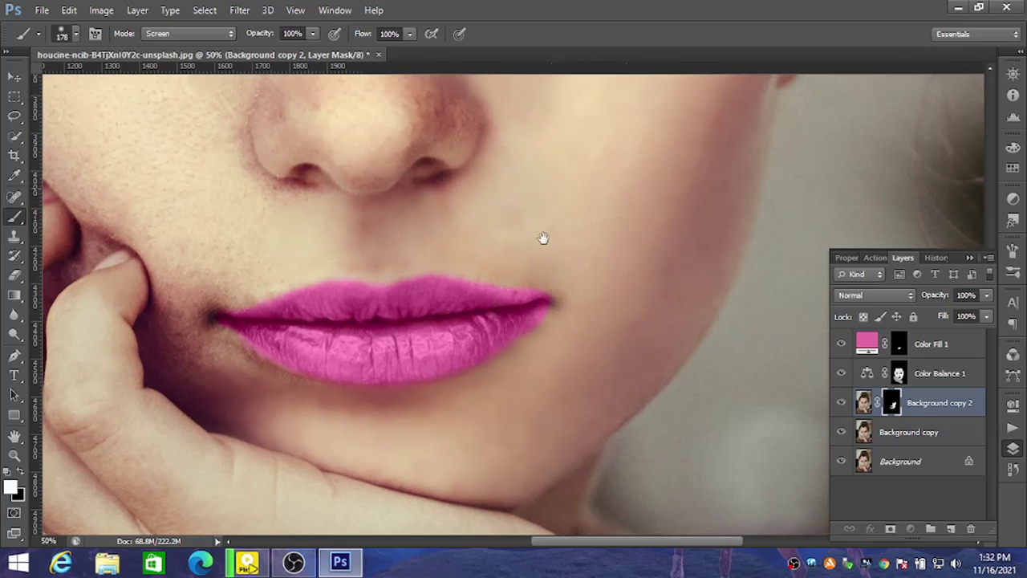
left_click_drag(485, 142, 496, 222)
left_click_drag(452, 185, 358, 125)
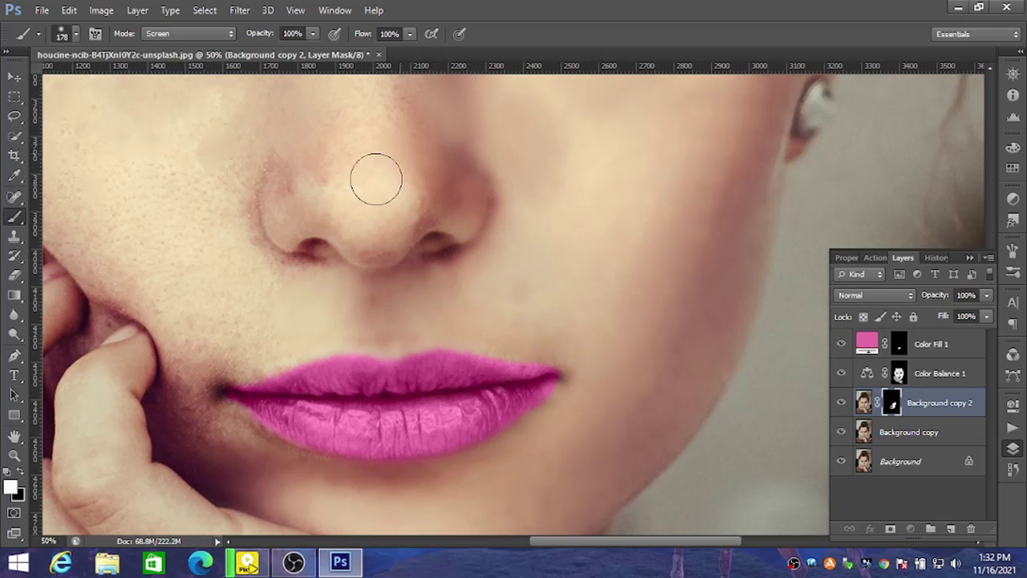
Lower brush flow to 69% and paint over the nose bridge, left of the nose and under the left eye
left_click(409, 34)
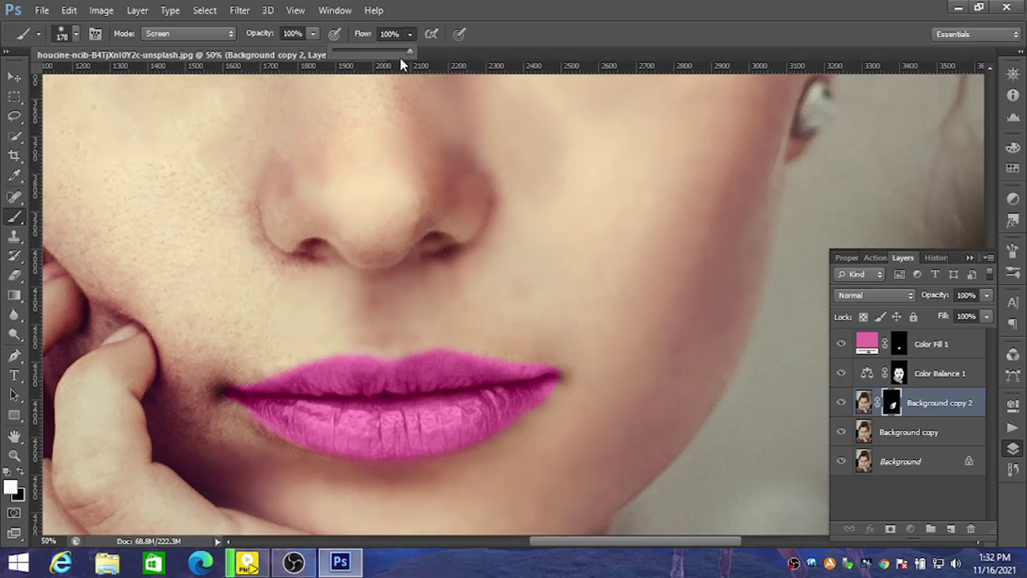
left_click(387, 53)
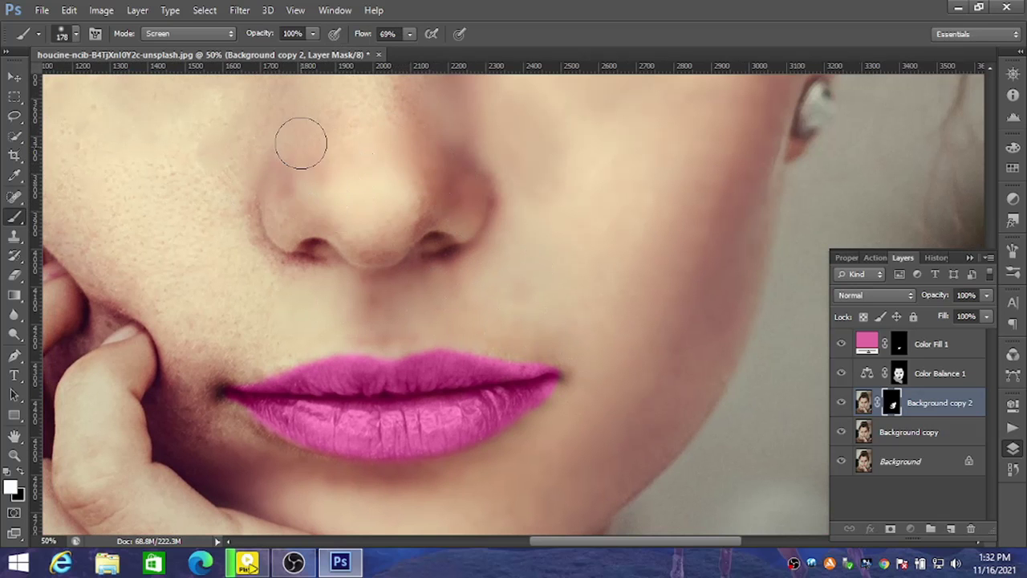
left_click_drag(349, 123, 394, 120)
left_click_drag(273, 204, 353, 207)
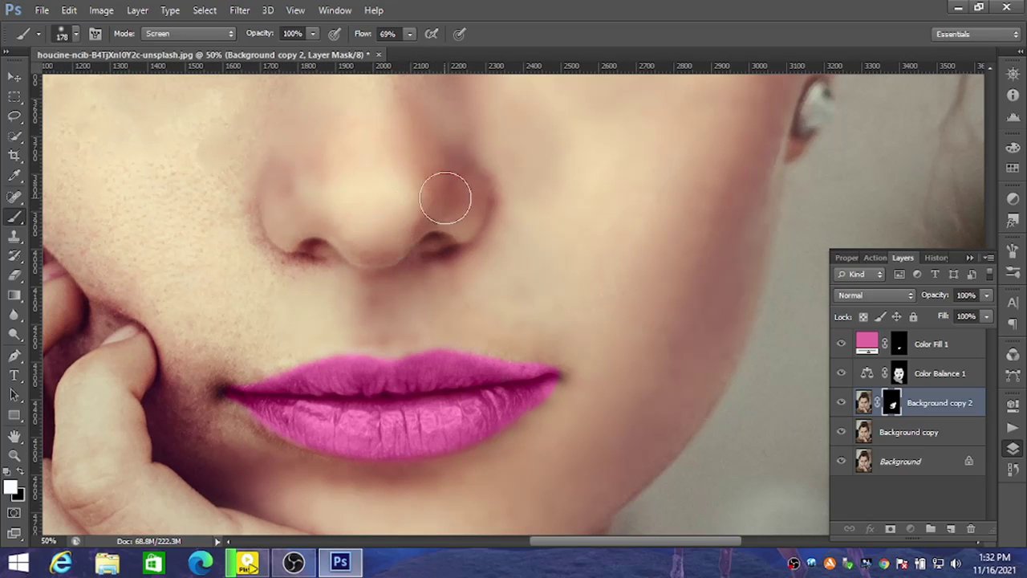
scroll(461, 228, "up", 3)
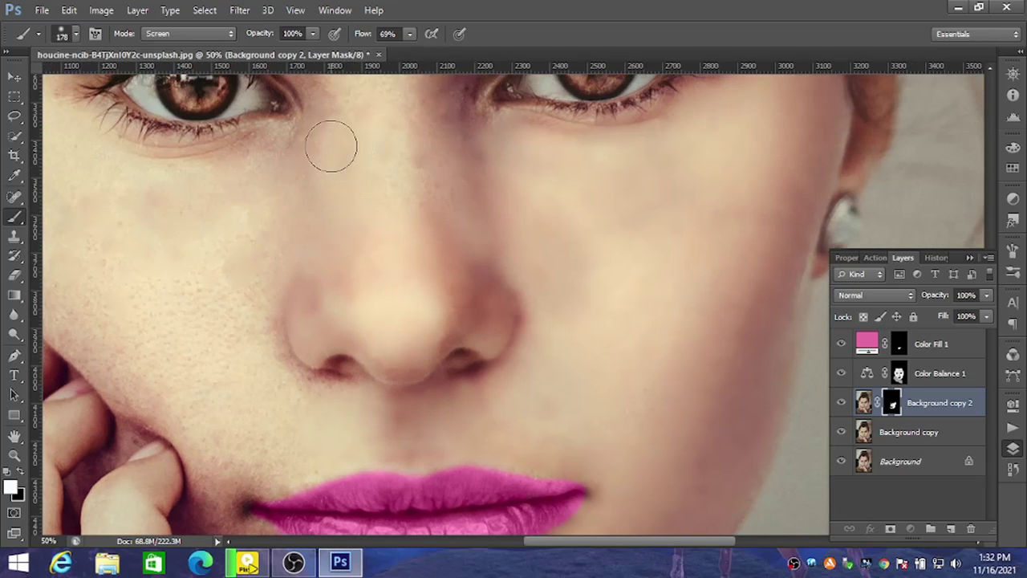
left_click_drag(328, 225, 316, 144)
mouse_move(200, 163)
left_mouse_down()
mouse_move(110, 142)
mouse_move(248, 200)
mouse_move(80, 256)
mouse_move(244, 301)
left_mouse_up()
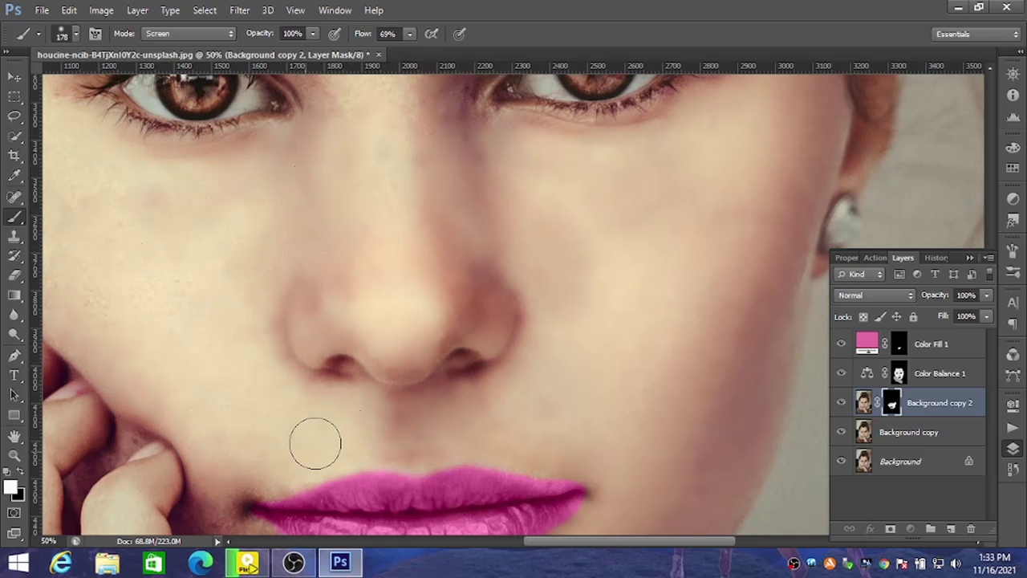
scroll(344, 435, "down", 4)
scroll(305, 337, "left", 2)
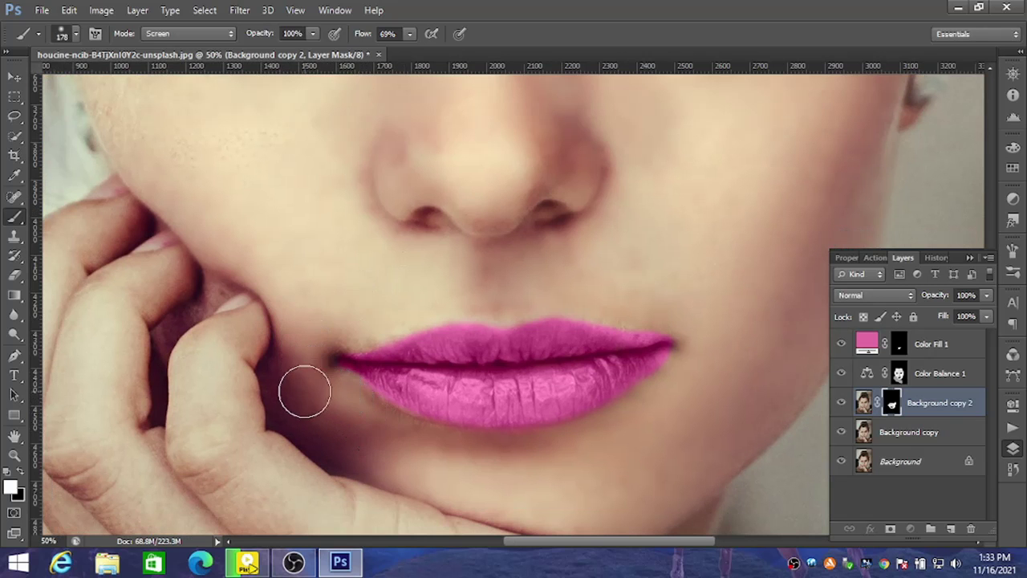
Resize the mask brush to 79 px, then 145 px, zooming out to 33.3% to frame the eyes
right_click(330, 420)
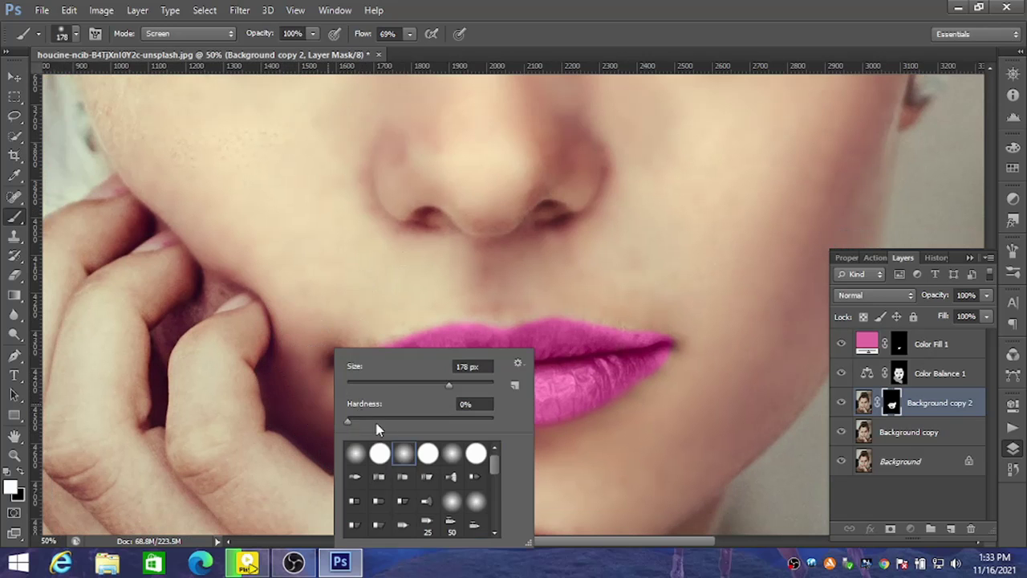
left_click(400, 387)
key("Return")
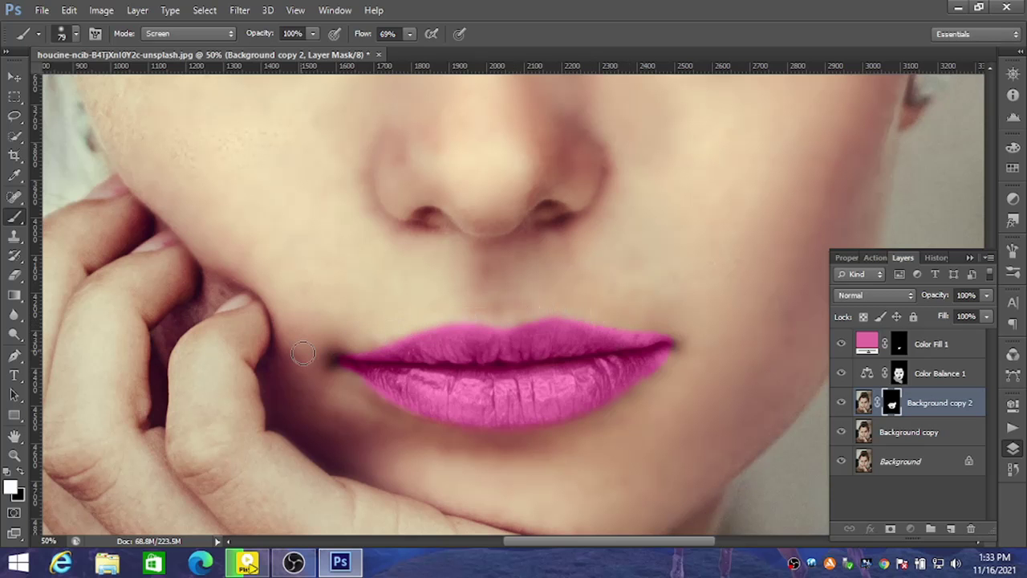
key("ctrl+minus")
left_click_drag(674, 232, 676, 484)
right_click(503, 288)
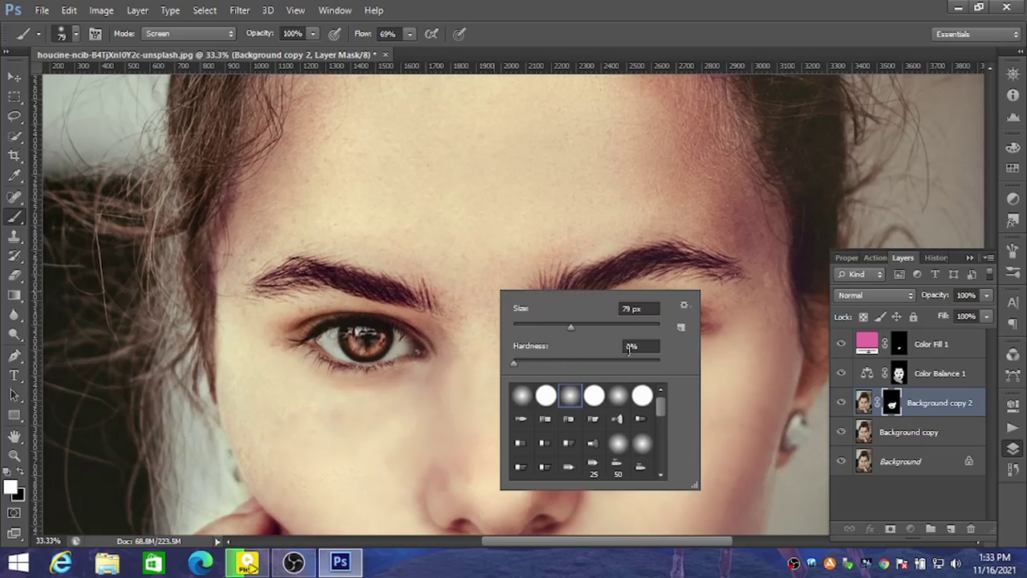
left_click(606, 325)
key("Return")
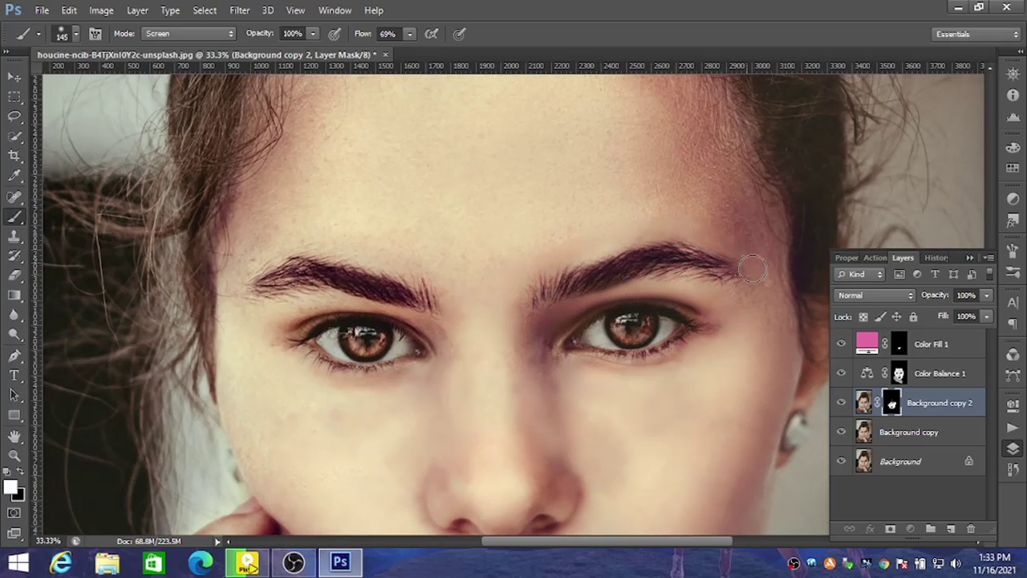
Paint the mask with a 360 px brush over the right temple, forehead and left temple
right_click(728, 200)
double_click(814, 232)
type("360")
key("Return")
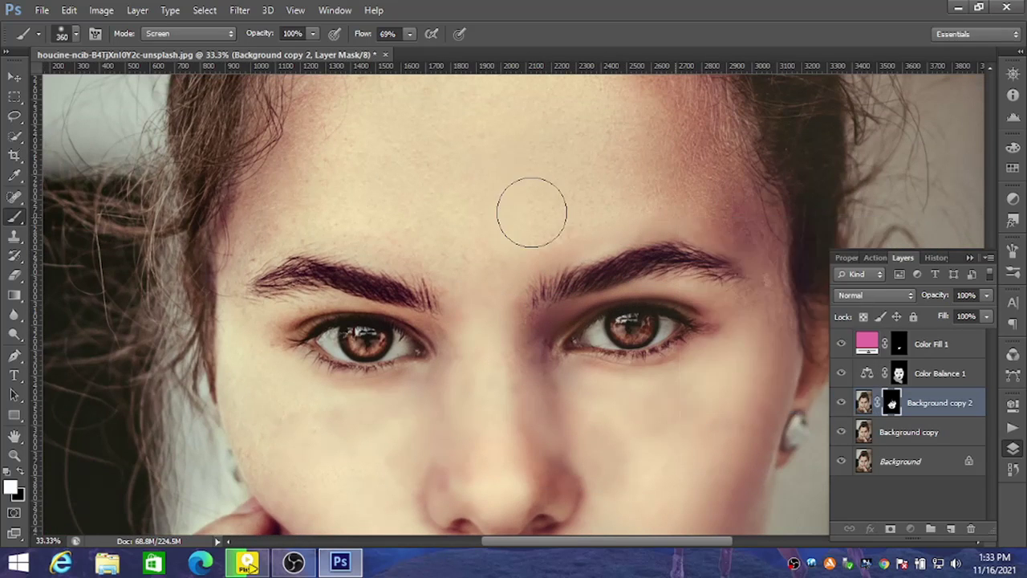
left_click_drag(652, 166, 664, 123)
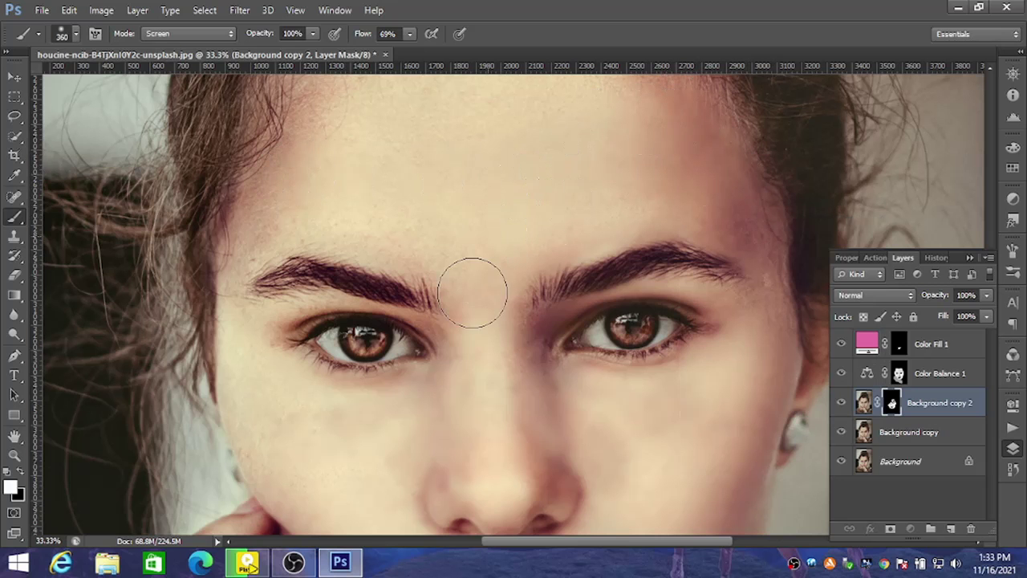
mouse_move(370, 232)
left_mouse_down()
mouse_move(277, 225)
mouse_move(220, 241)
mouse_move(225, 337)
mouse_move(313, 243)
left_mouse_up()
Pan across the forehead and lower face, then reduce the brush to 86 px
mouse_move(594, 147)
left_mouse_down()
mouse_move(551, 298)
mouse_move(569, 234)
left_mouse_up()
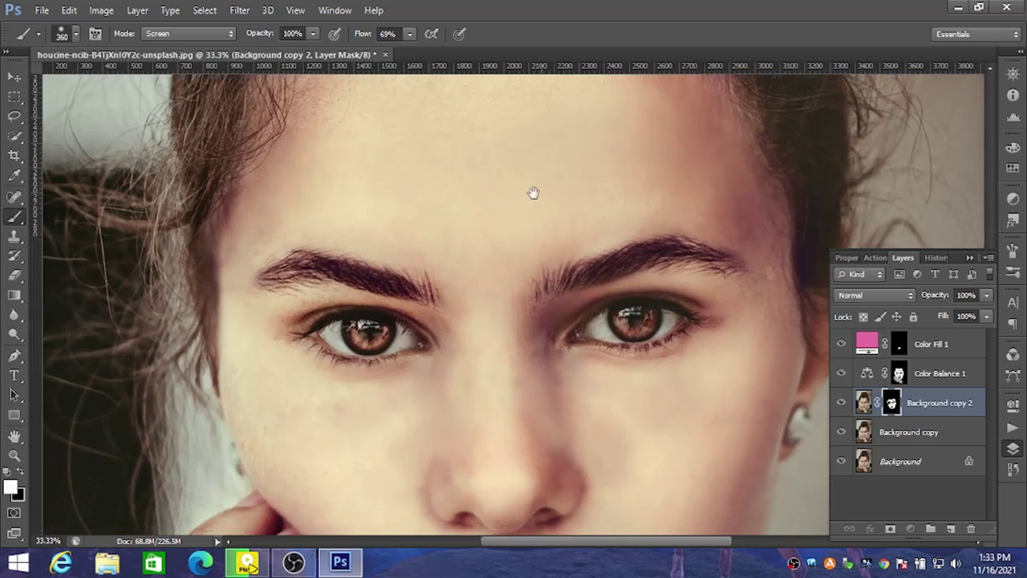
left_click_drag(532, 195, 529, 221)
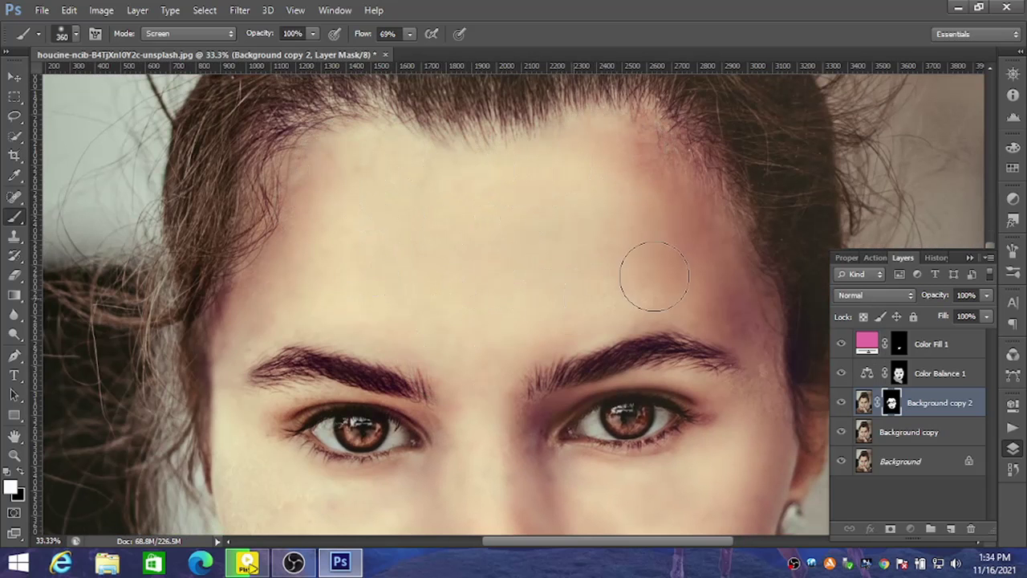
left_click_drag(481, 305, 554, 214)
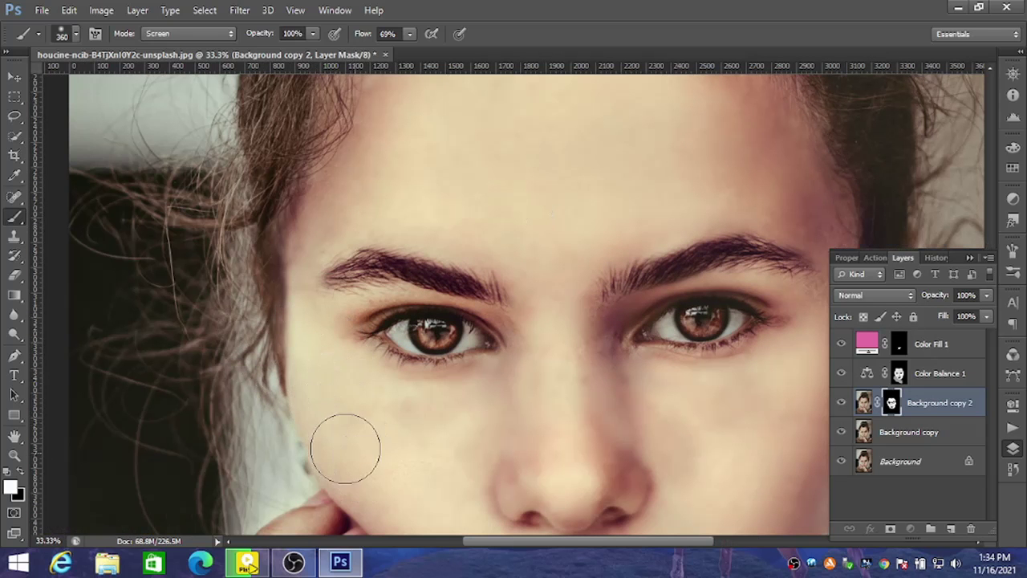
left_click_drag(404, 468, 406, 392)
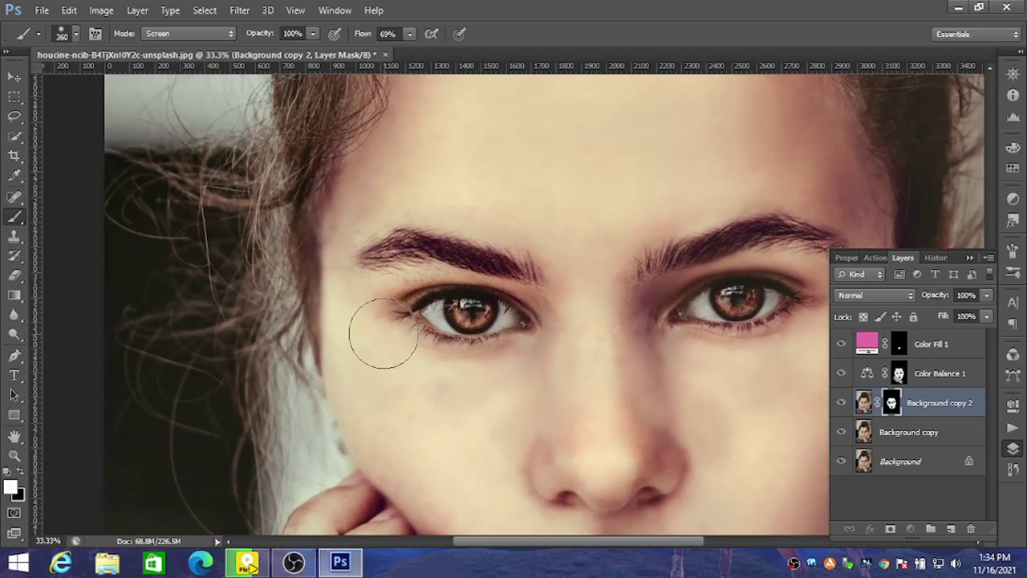
right_click(377, 328)
left_click(418, 355)
type("86")
key("Return")
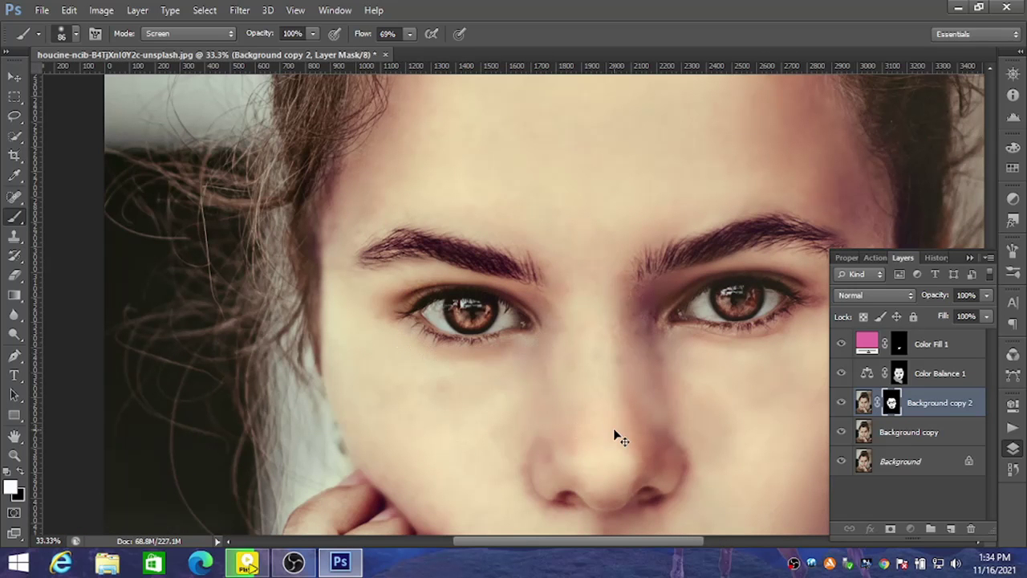
key("ctrl+minus")
key("ctrl+minus")
key("ctrl+minus")
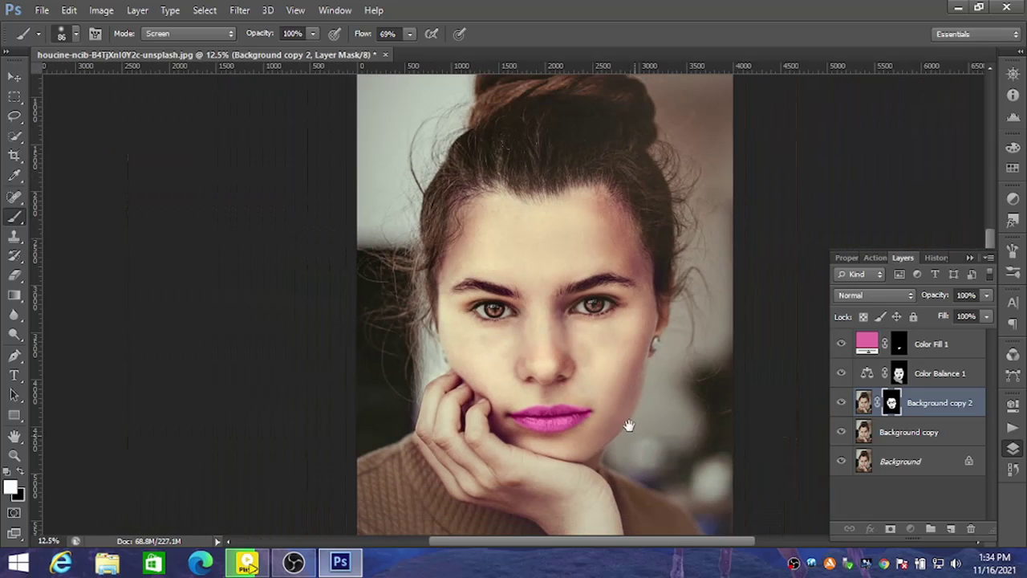
left_click_drag(628, 425, 631, 362)
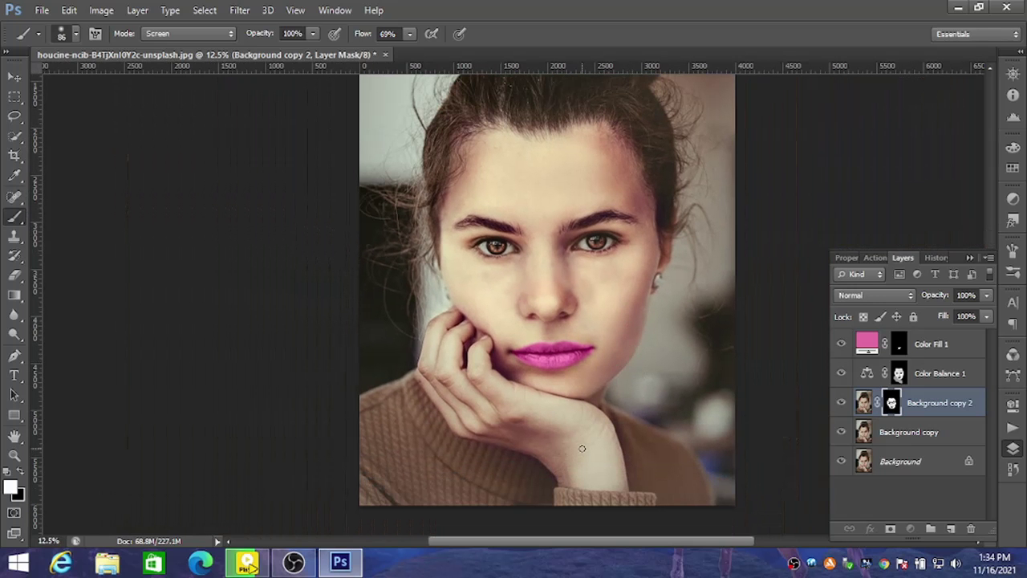
key("ctrl+plus")
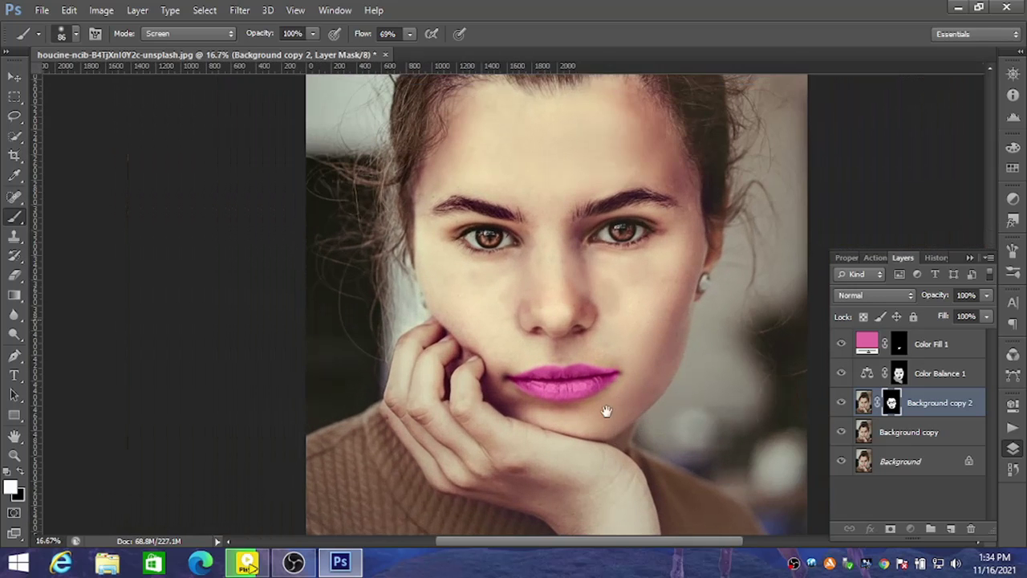
left_click_drag(658, 326, 552, 426)
key("ctrl+minus")
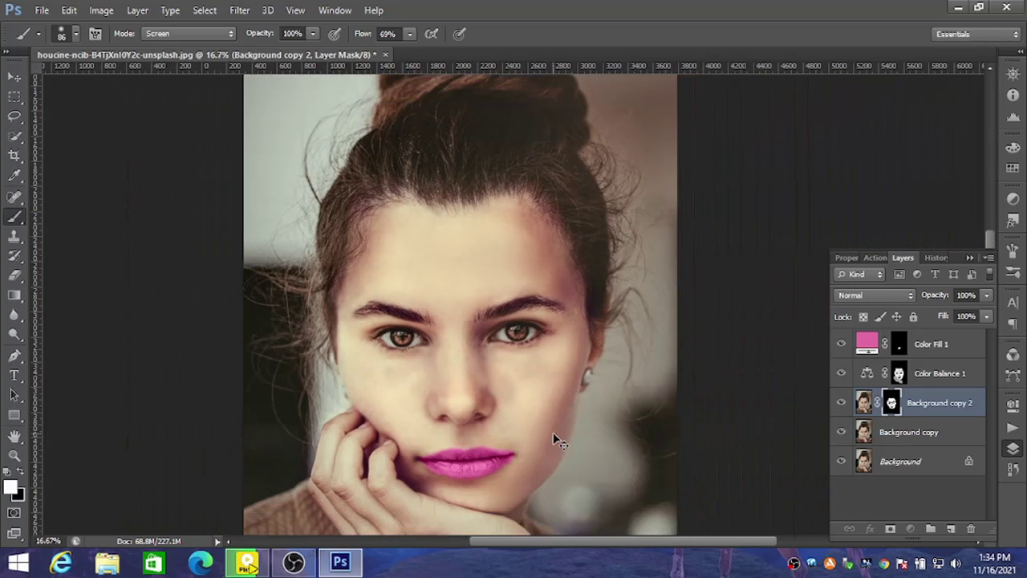
key("ctrl+minus")
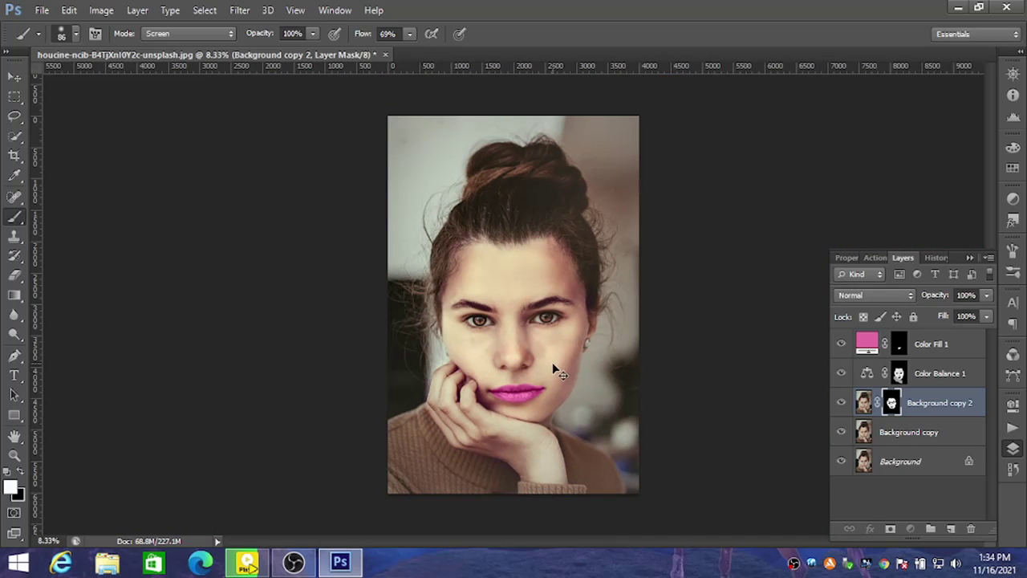
key("ctrl+plus")
key("ctrl+plus")
left_click_drag(621, 426, 601, 391)
key("ctrl+plus")
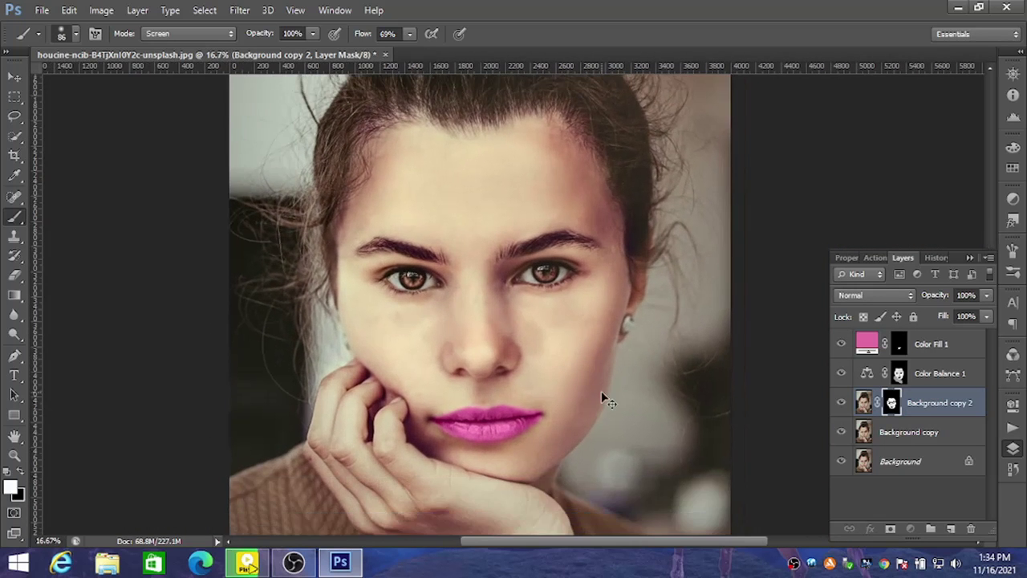
key("ctrl+plus")
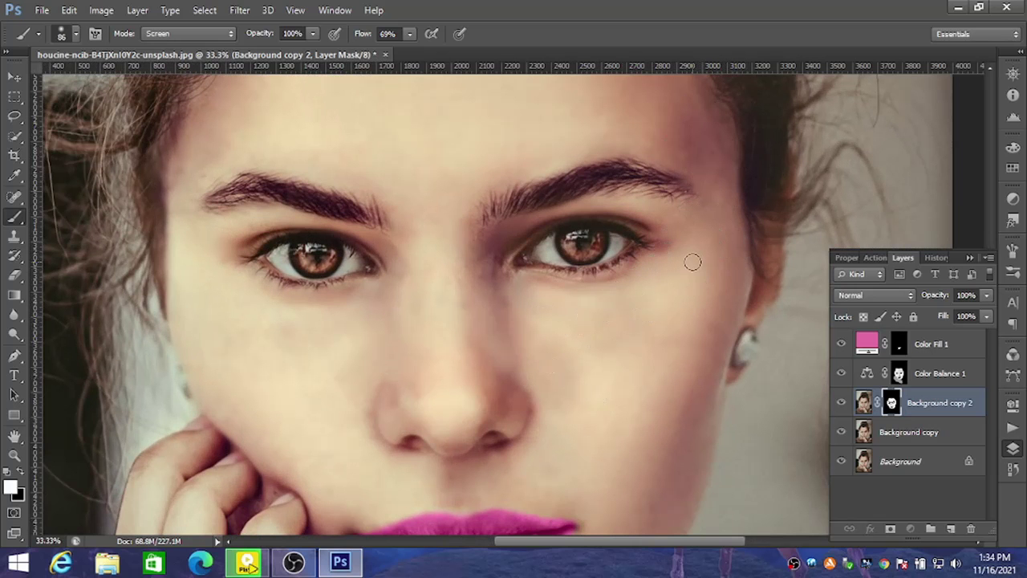
key("ctrl+minus")
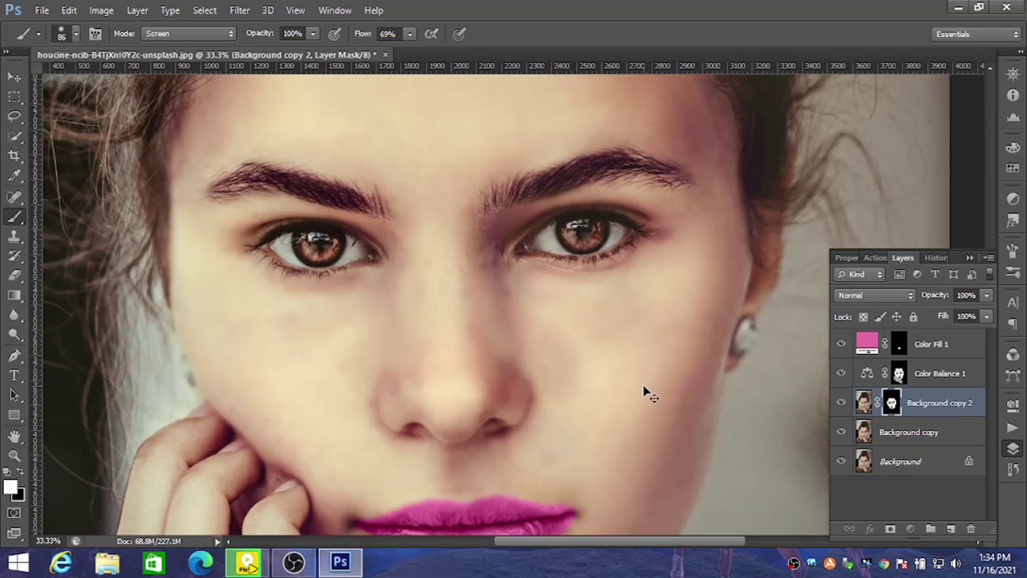
key("ctrl+minus")
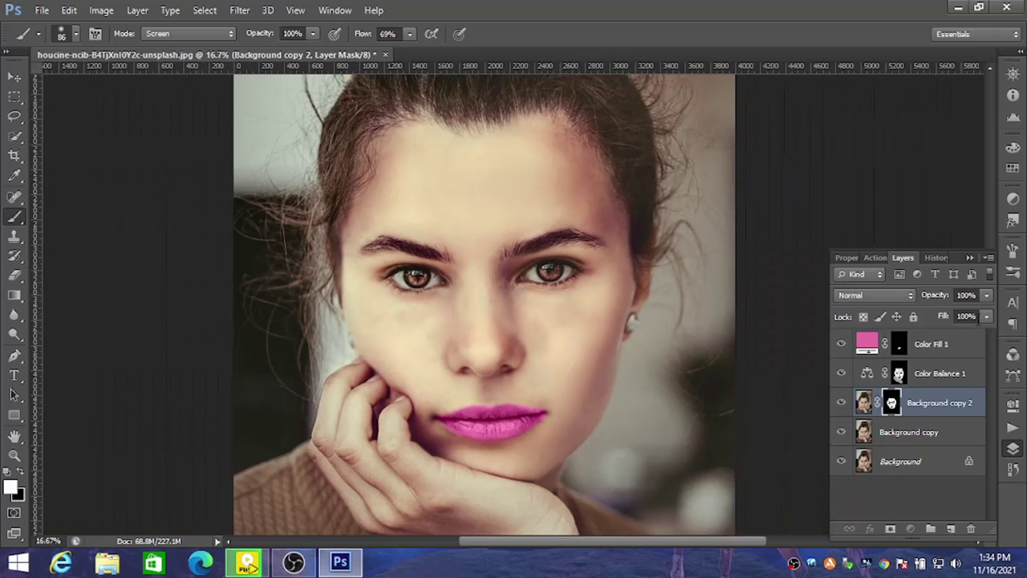
Vary Background copy 2's Fill from 0% to 75%, toggling it to compare, and settle on 97%
left_click(984, 319)
left_click_drag(982, 333, 895, 353)
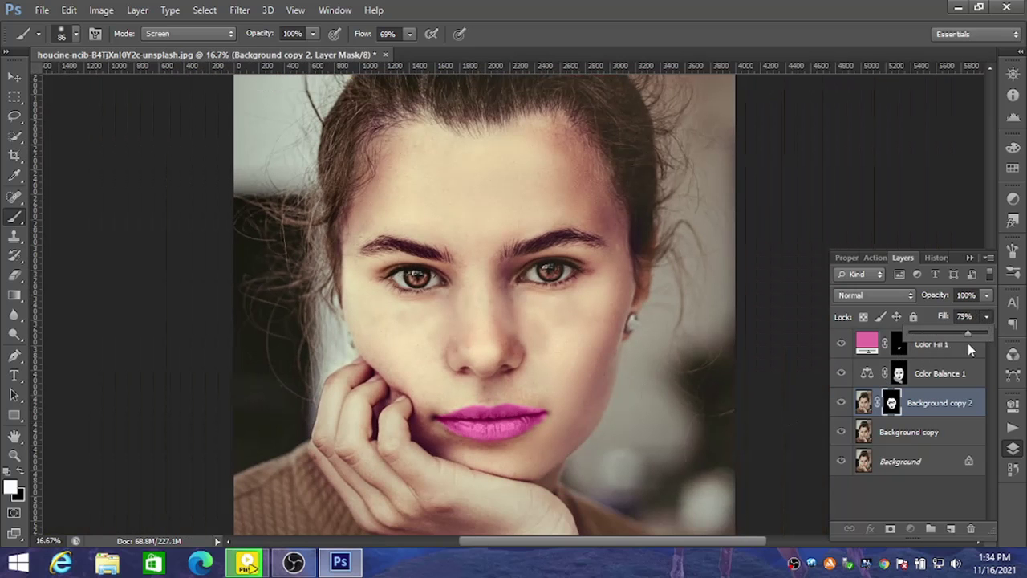
left_click_drag(977, 341, 965, 342)
left_click(843, 405)
left_click(842, 402)
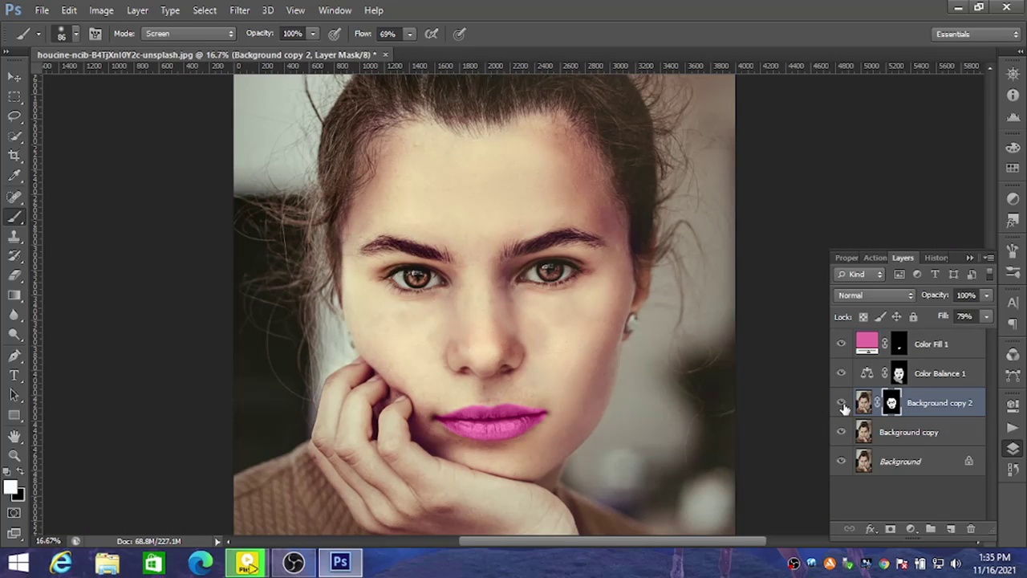
left_click(986, 317)
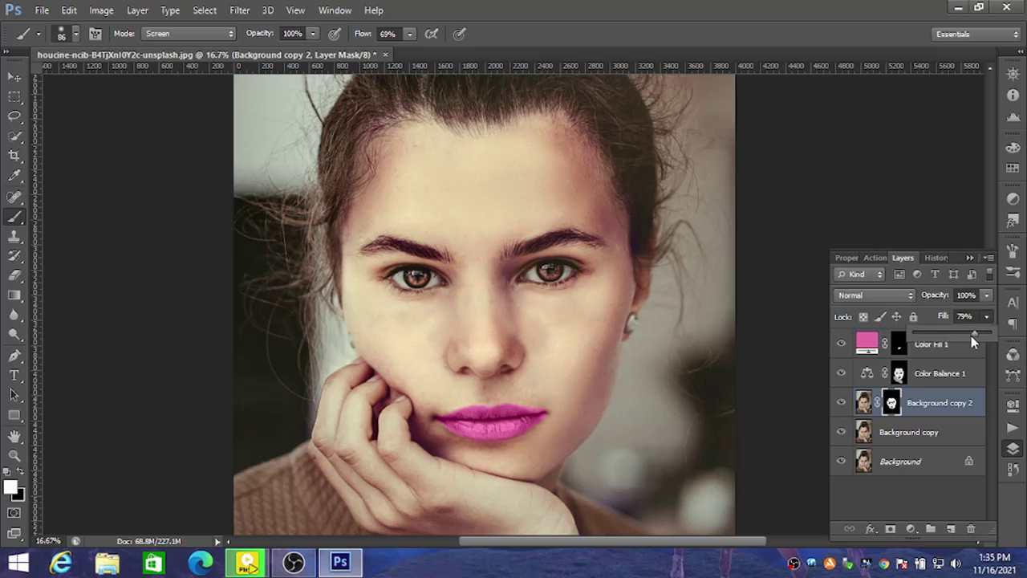
left_click(842, 404)
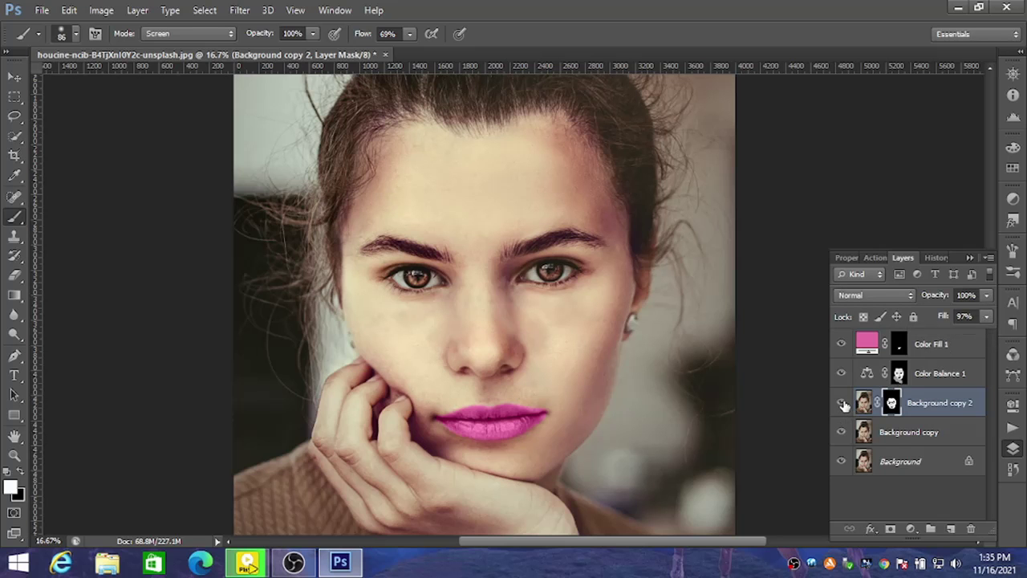
left_click(843, 405)
key("ctrl+minus")
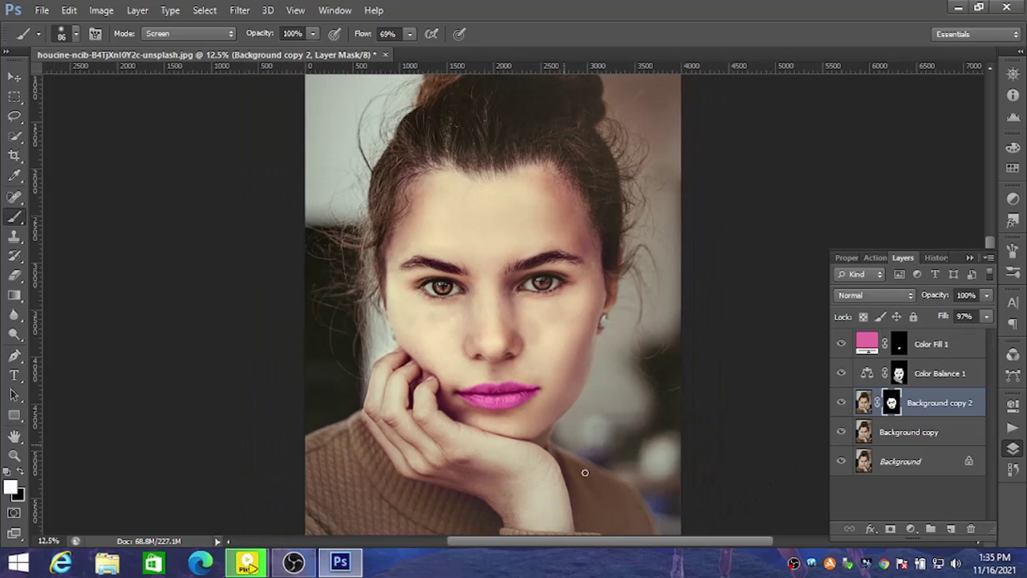
Set Levels on Background copy 2's image to input values 20, 1.56 and 242
left_click(864, 405)
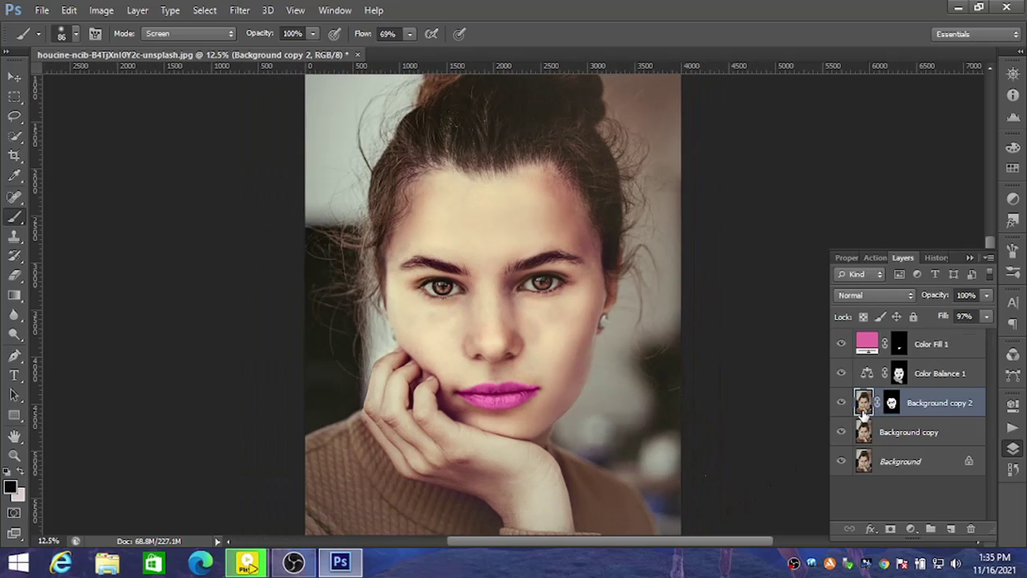
left_click(101, 9)
mouse_move(123, 48)
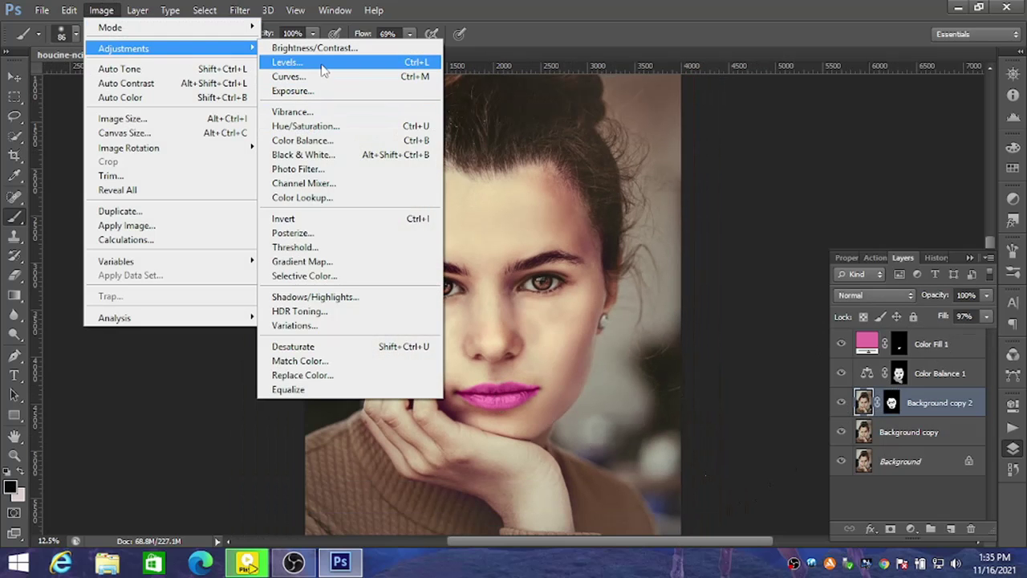
left_click(323, 67)
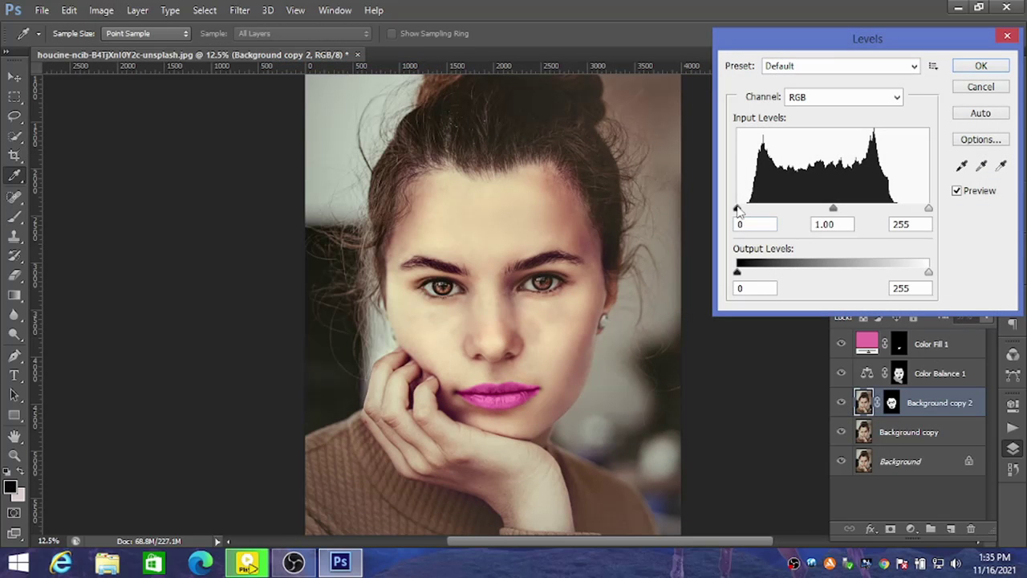
left_click_drag(738, 211, 754, 212)
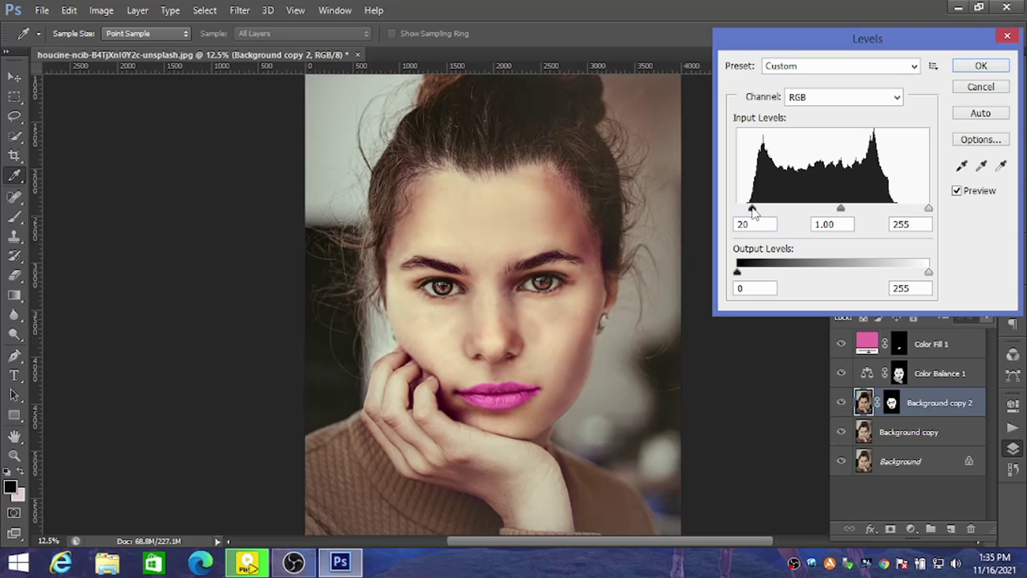
mouse_move(841, 210)
left_mouse_down()
mouse_move(853, 210)
mouse_move(813, 210)
left_mouse_up()
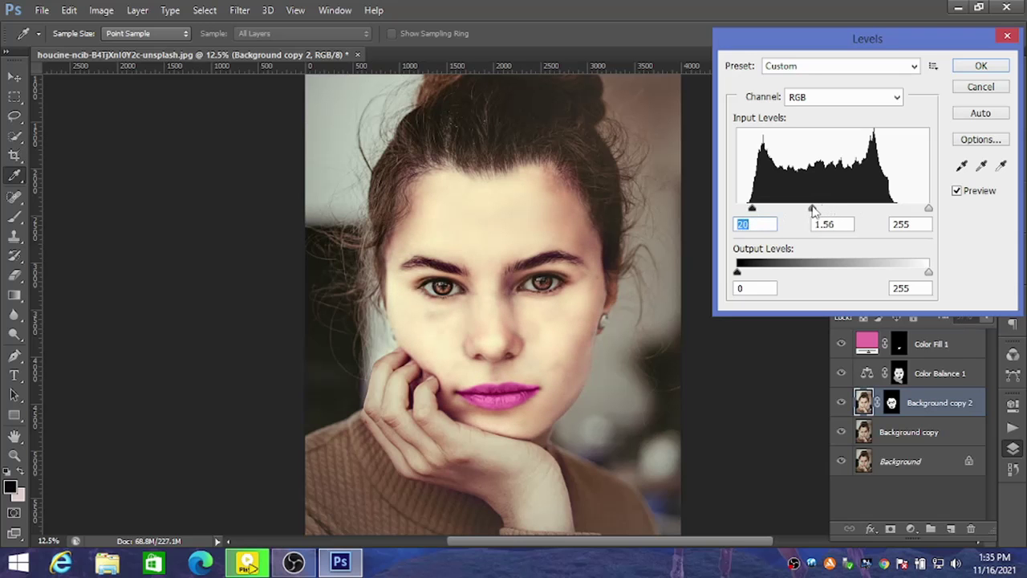
left_click(813, 210)
left_click_drag(928, 210, 924, 210)
left_click(918, 210)
Apply the Levels, select Background copy 2's layer mask, and enlarge the brush to 166 px
left_click(980, 67)
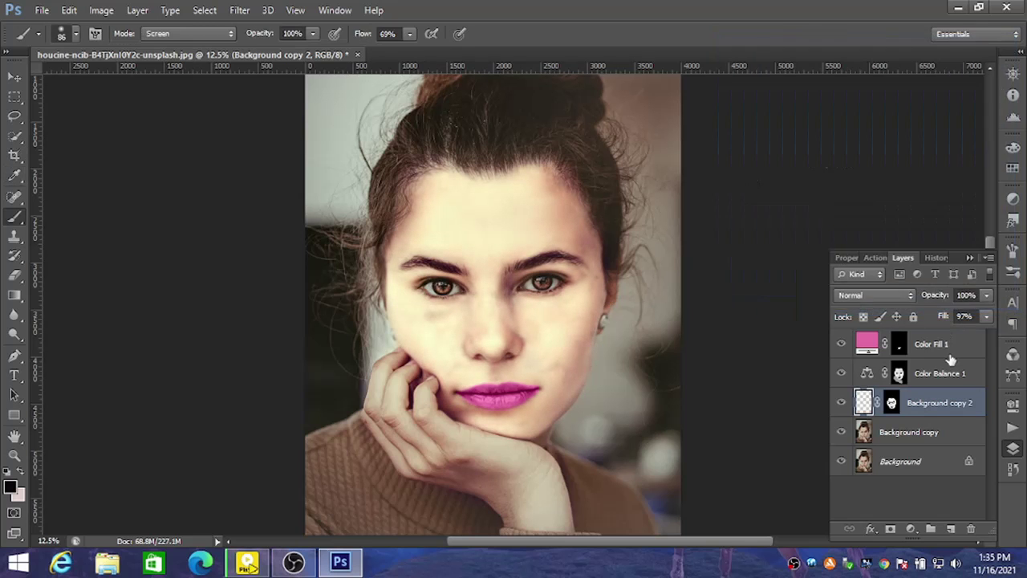
left_click(893, 404)
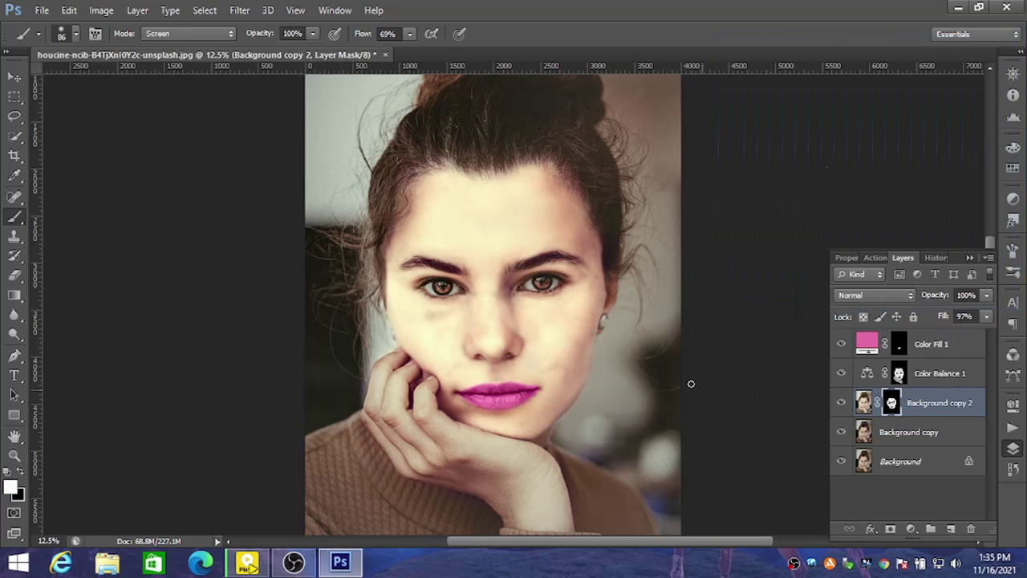
right_click(456, 316)
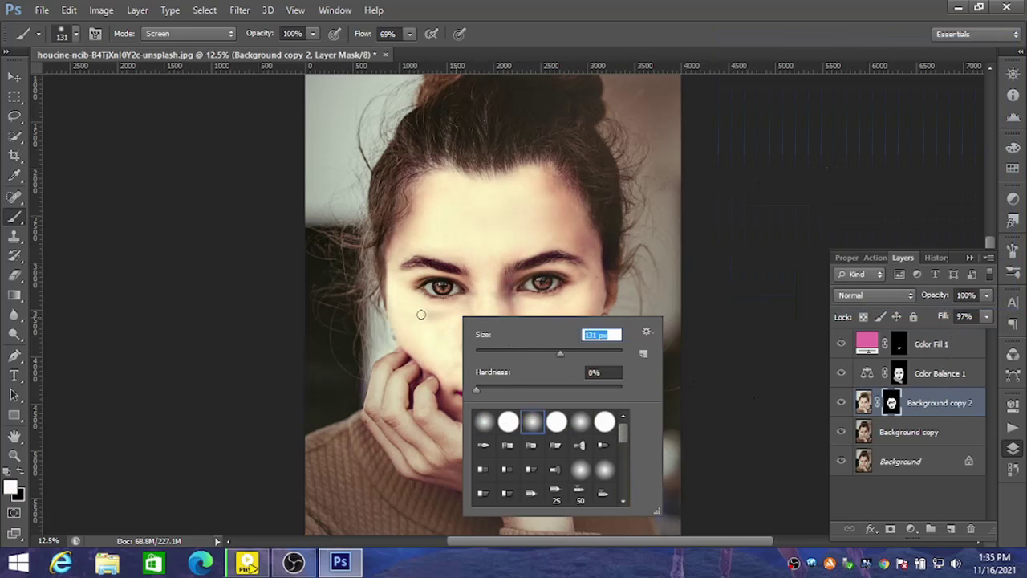
key("Return")
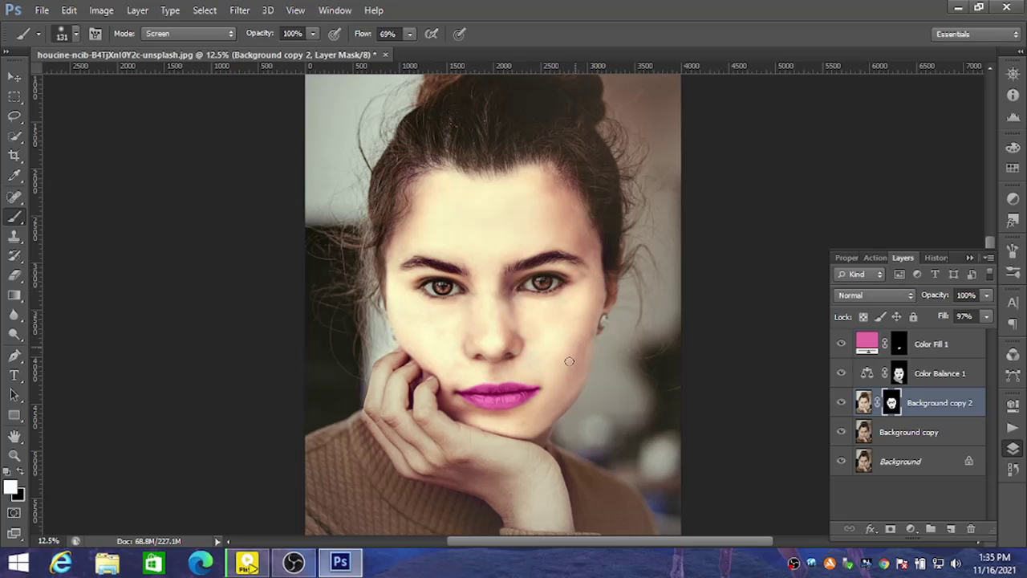
right_click(581, 246)
left_click_drag(661, 259, 669, 260)
key("Return")
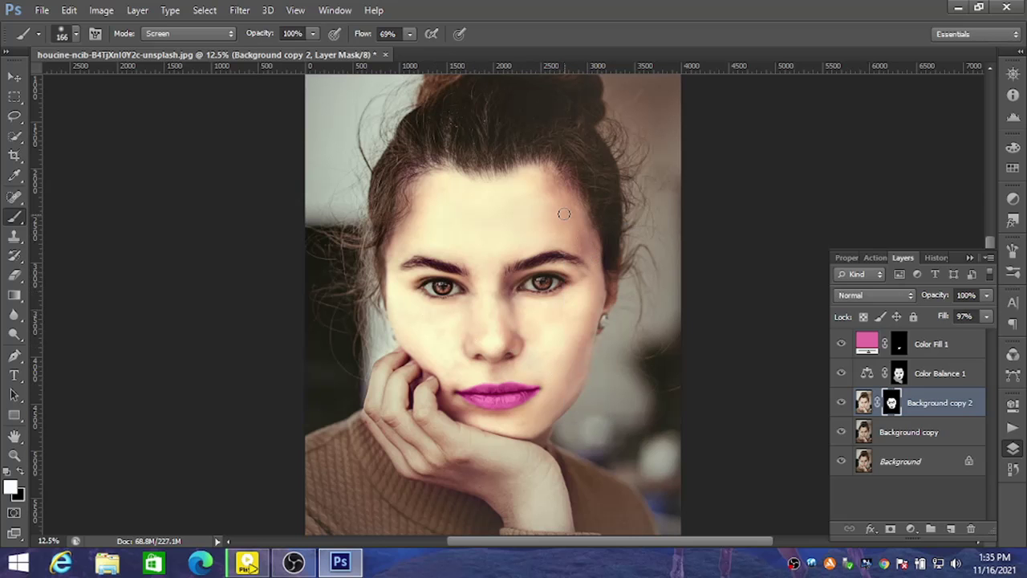
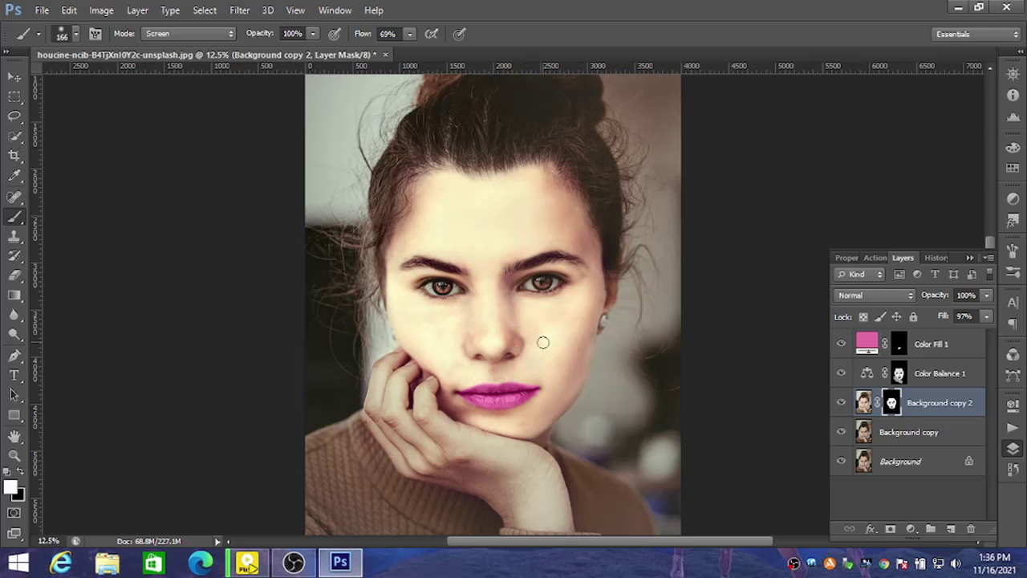
Brighten the hand and wrist on the Background copy 2 mask with a 360 px Screen-mode brush
scroll(543, 342, "down", 2)
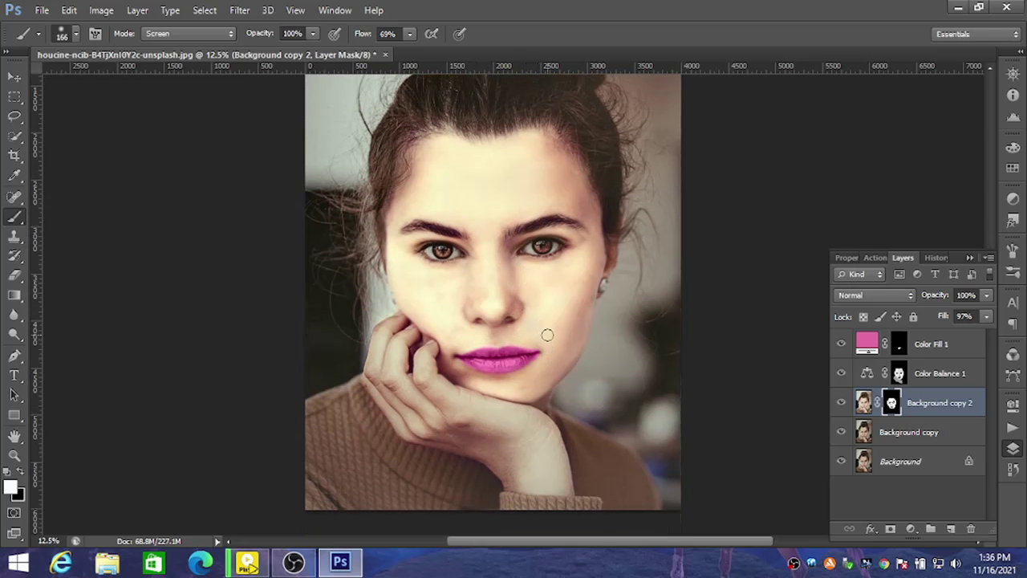
right_click(395, 377)
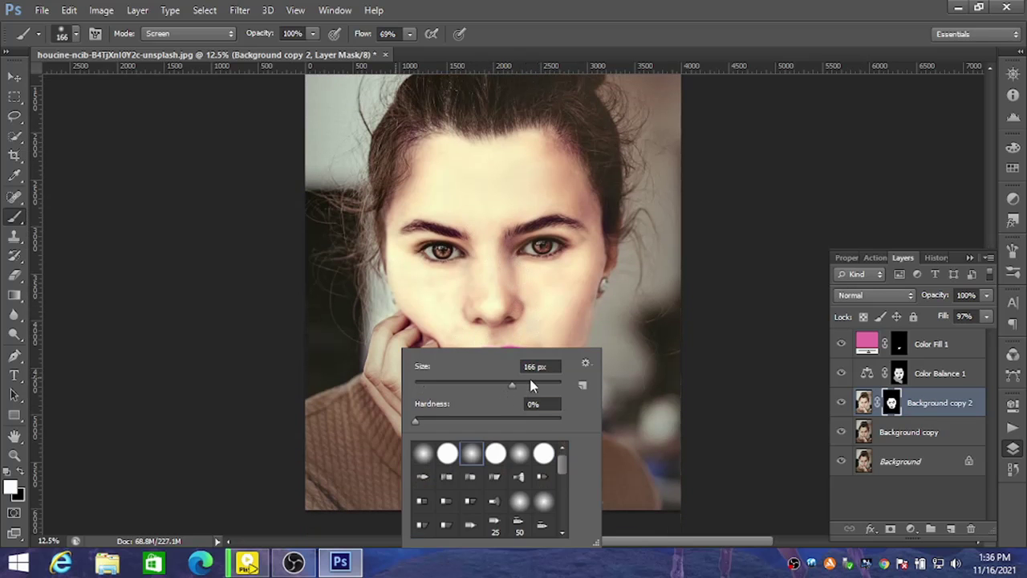
key("Return")
mouse_move(389, 346)
left_mouse_down()
mouse_move(385, 361)
mouse_move(534, 436)
mouse_move(543, 452)
mouse_move(437, 434)
left_mouse_up()
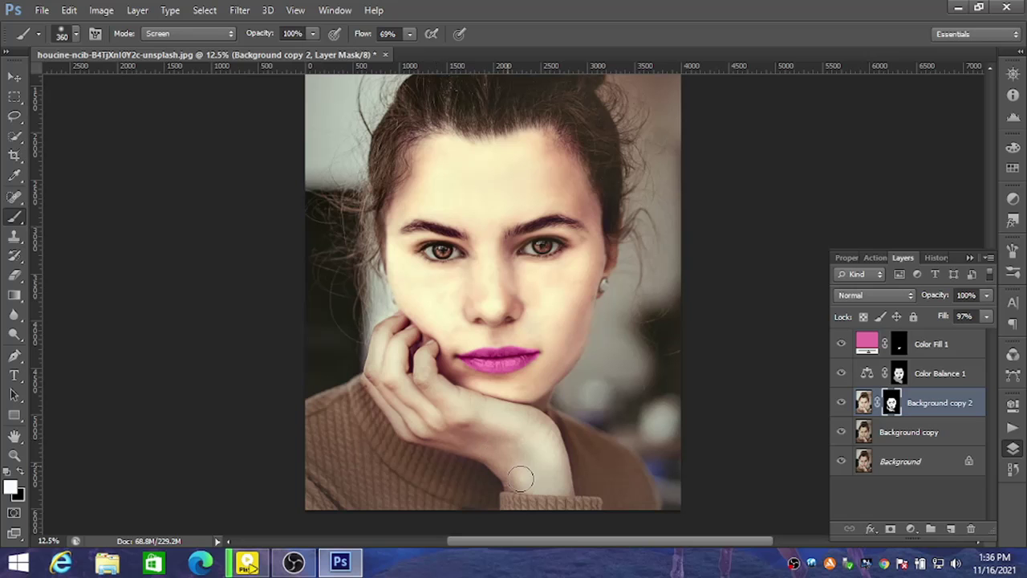
left_click_drag(408, 395, 426, 432)
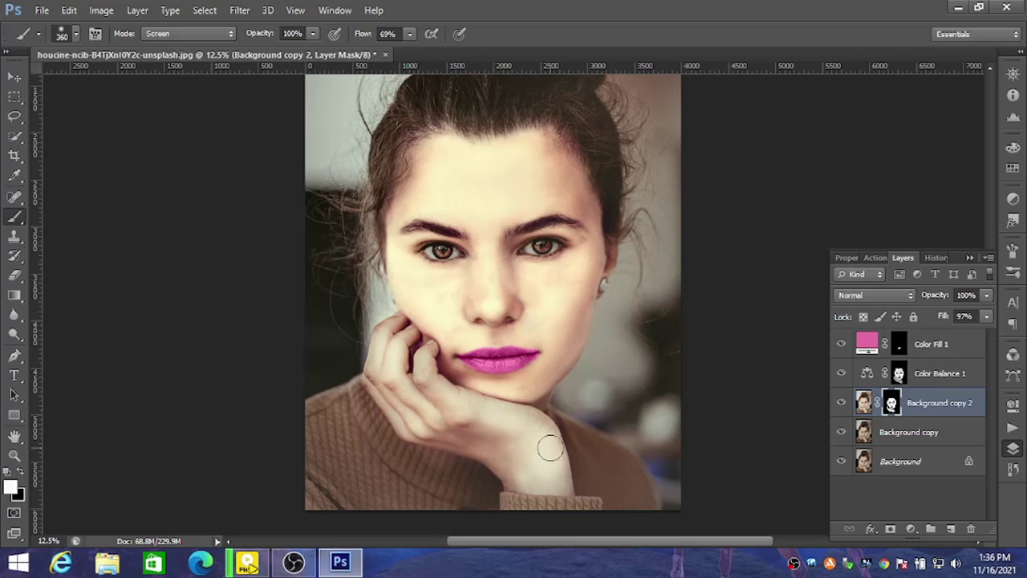
scroll(540, 424, "down", 3)
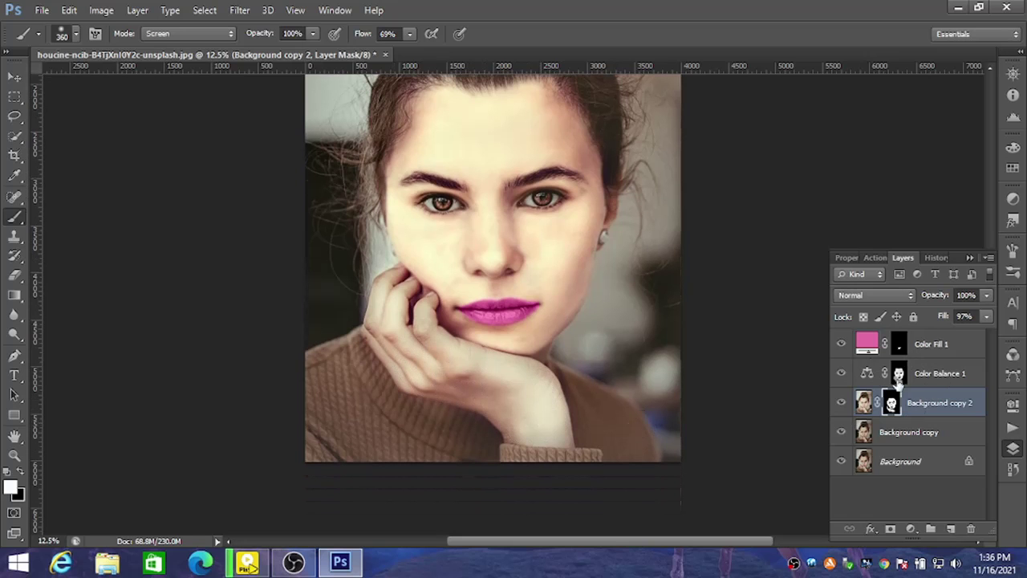
Add a bright red Solid Color fill layer with an inverted black mask and Color blend mode
left_click(946, 351)
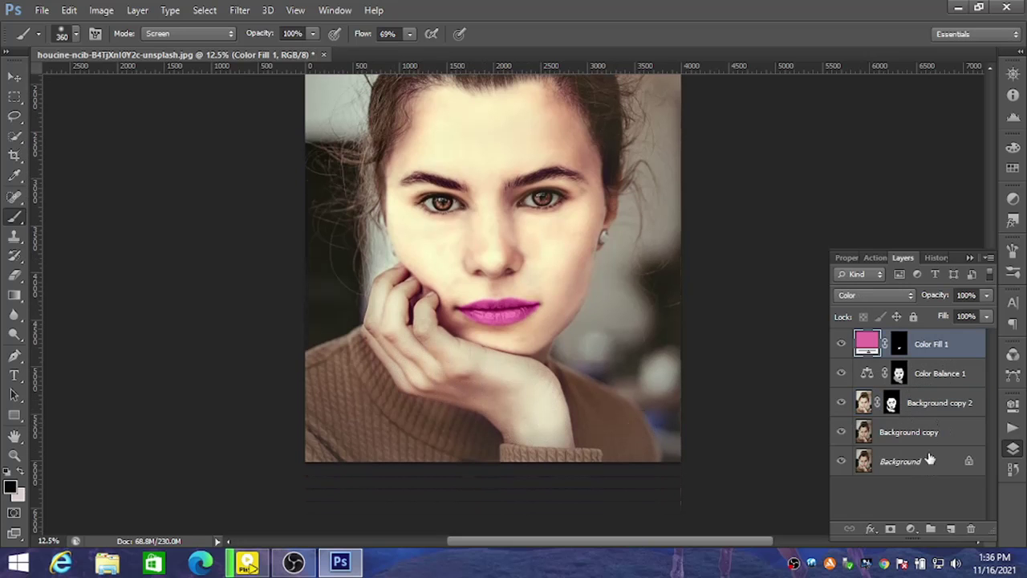
left_click(911, 530)
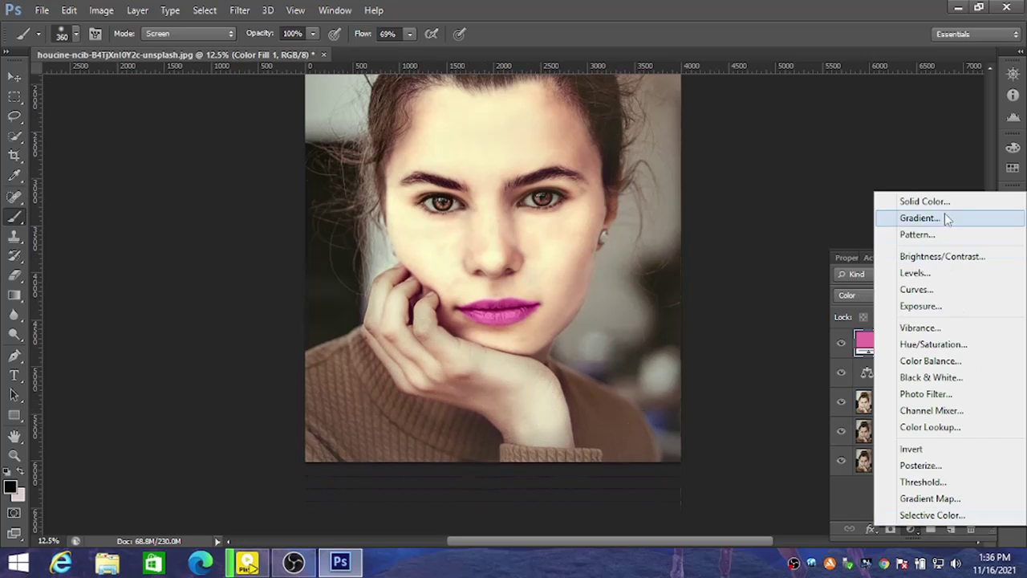
left_click(935, 201)
left_click_drag(829, 204, 827, 178)
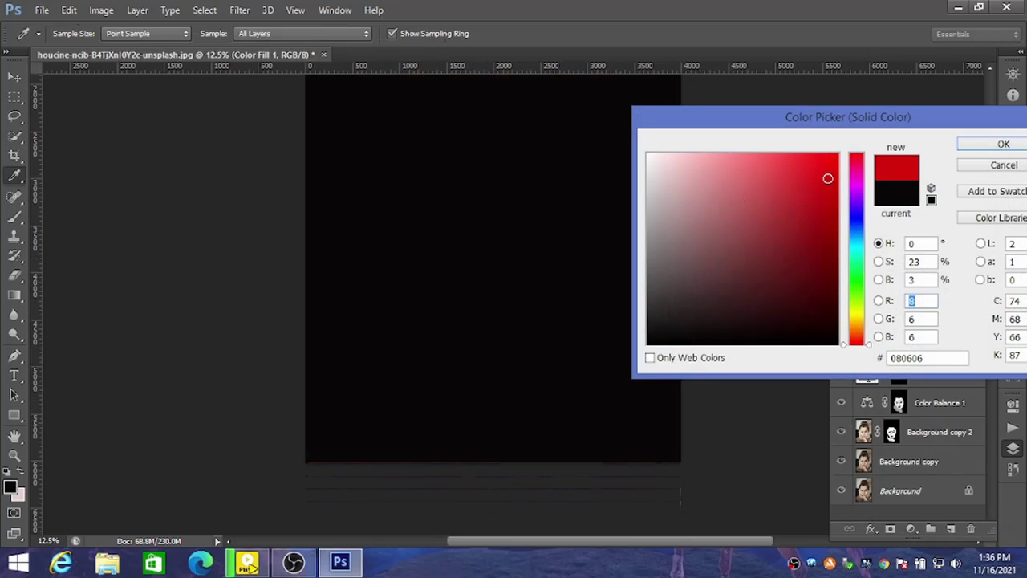
left_click(962, 148)
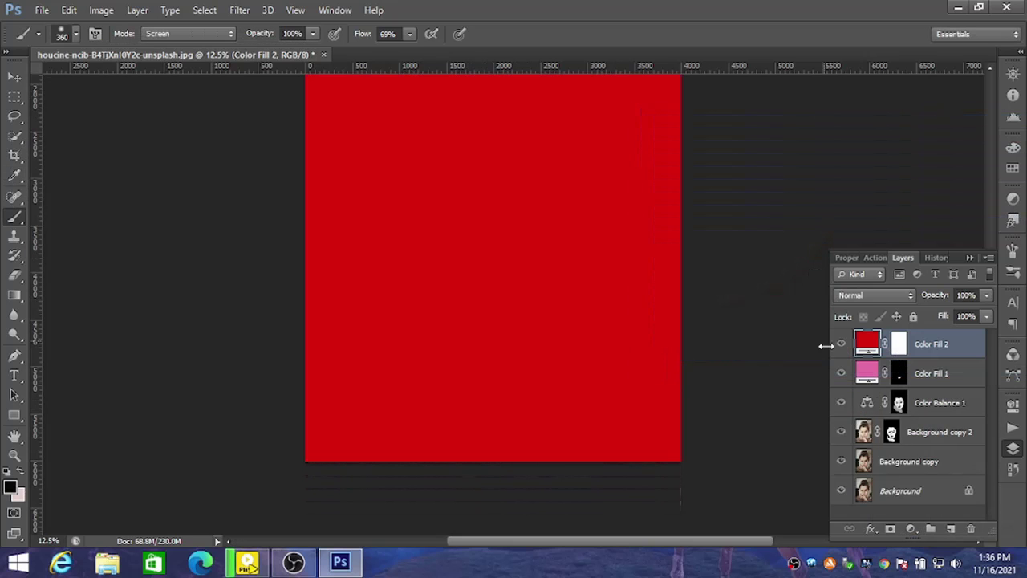
left_click(900, 343)
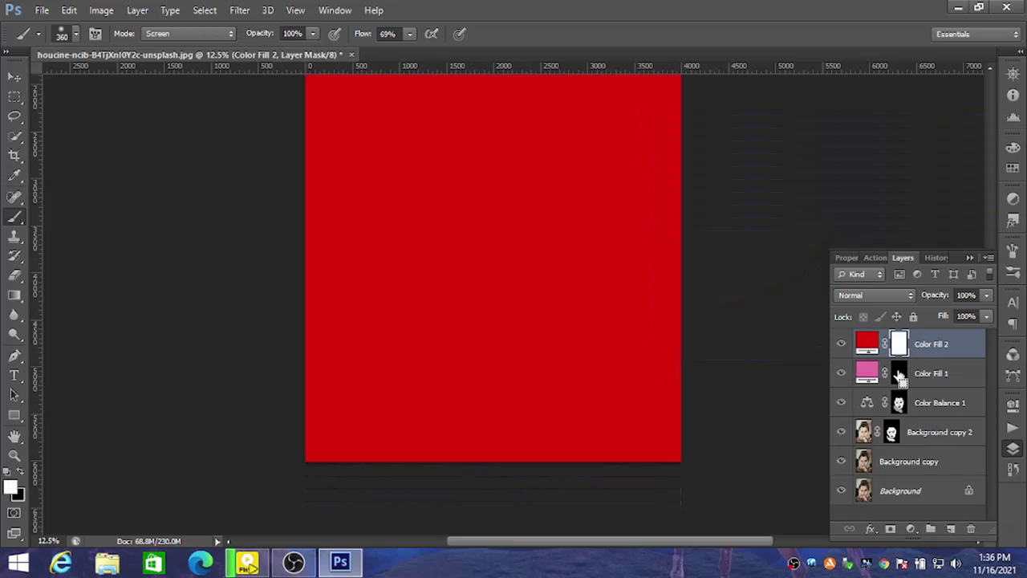
key("ctrl+i")
left_click(887, 295)
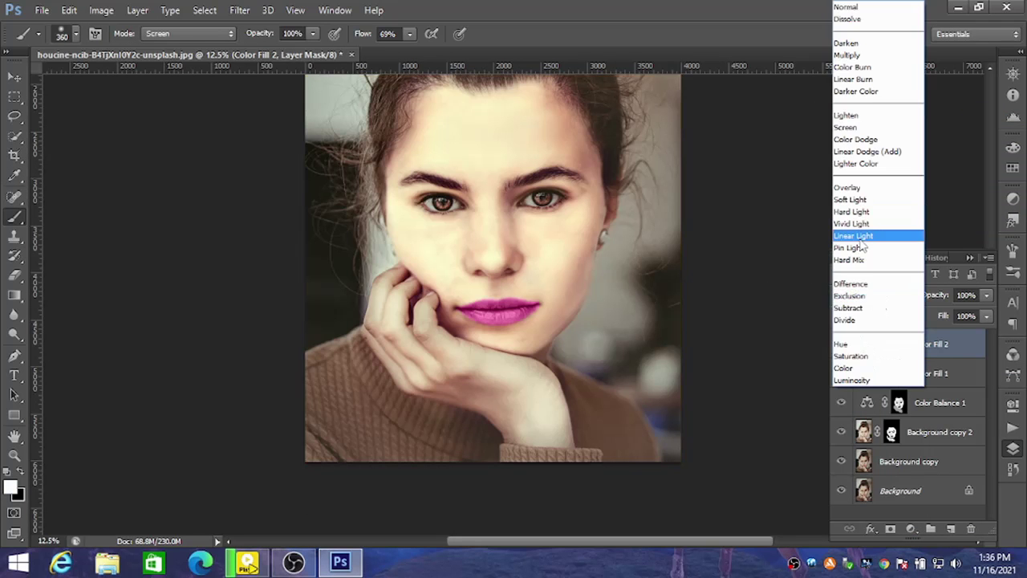
left_click(866, 374)
Paint red onto the sweater's left side, lower left, knit sleeve cuff and area right of the hand
left_click_drag(335, 380, 345, 410)
mouse_move(343, 370)
left_mouse_down()
mouse_move(476, 451)
mouse_move(394, 431)
mouse_move(344, 385)
mouse_move(336, 355)
mouse_move(298, 366)
mouse_move(316, 420)
mouse_move(313, 452)
mouse_move(316, 378)
mouse_move(330, 438)
mouse_move(403, 441)
mouse_move(398, 418)
mouse_move(431, 424)
mouse_move(362, 408)
mouse_move(374, 398)
mouse_move(461, 428)
left_mouse_up()
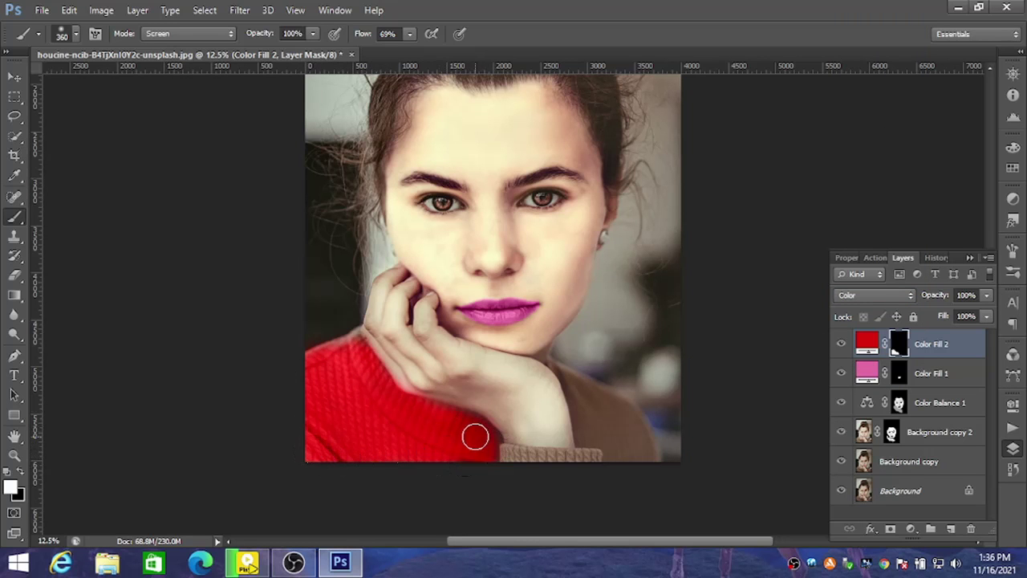
mouse_move(471, 431)
left_mouse_down()
mouse_move(488, 452)
mouse_move(592, 460)
mouse_move(490, 455)
left_mouse_up()
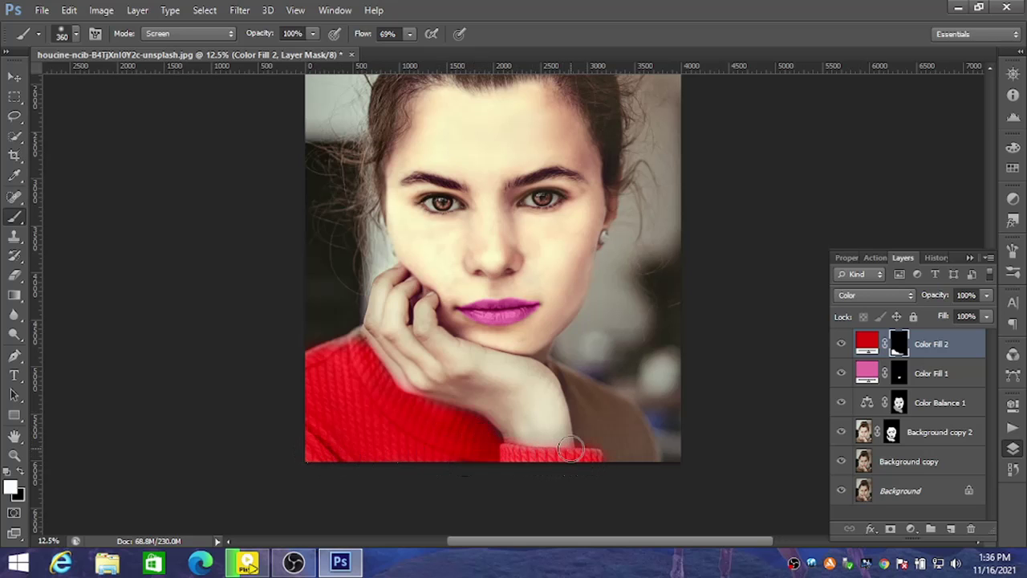
mouse_move(571, 449)
left_mouse_down()
mouse_move(605, 406)
mouse_move(578, 388)
mouse_move(620, 424)
mouse_move(608, 406)
mouse_move(637, 426)
mouse_move(640, 456)
mouse_move(587, 417)
mouse_move(615, 455)
left_mouse_up()
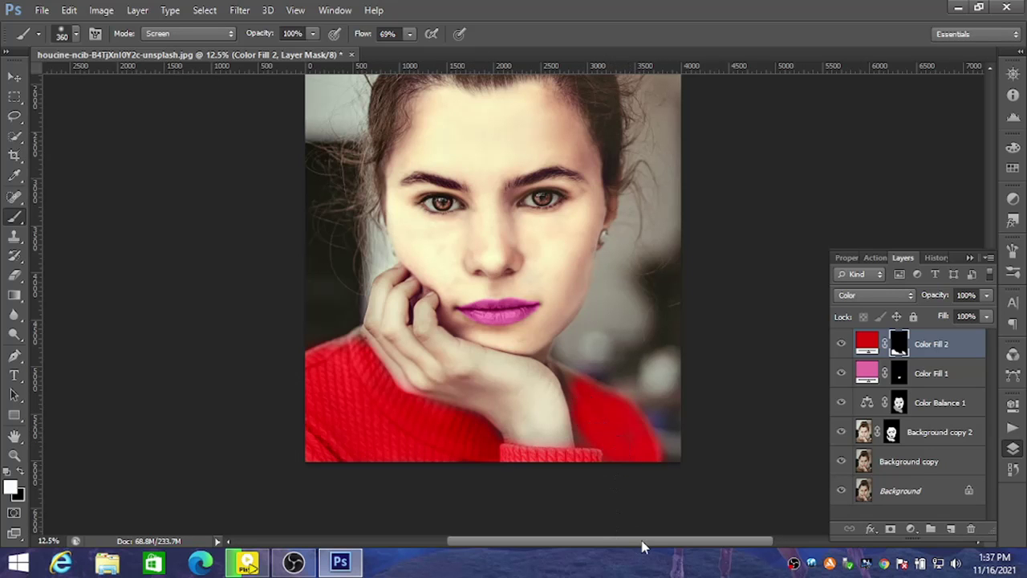
key("ctrl+plus")
key("ctrl+plus")
key("ctrl+plus")
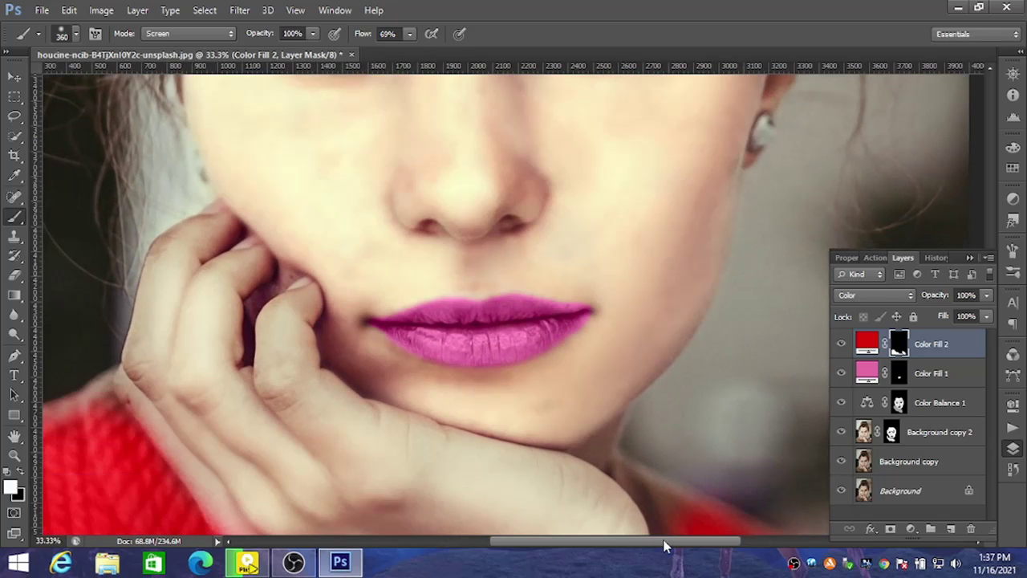
With a 182 px brush, fill red along the sweater's upper edge, skin border and above the cuff
key("ctrl+plus")
key("ctrl+plus")
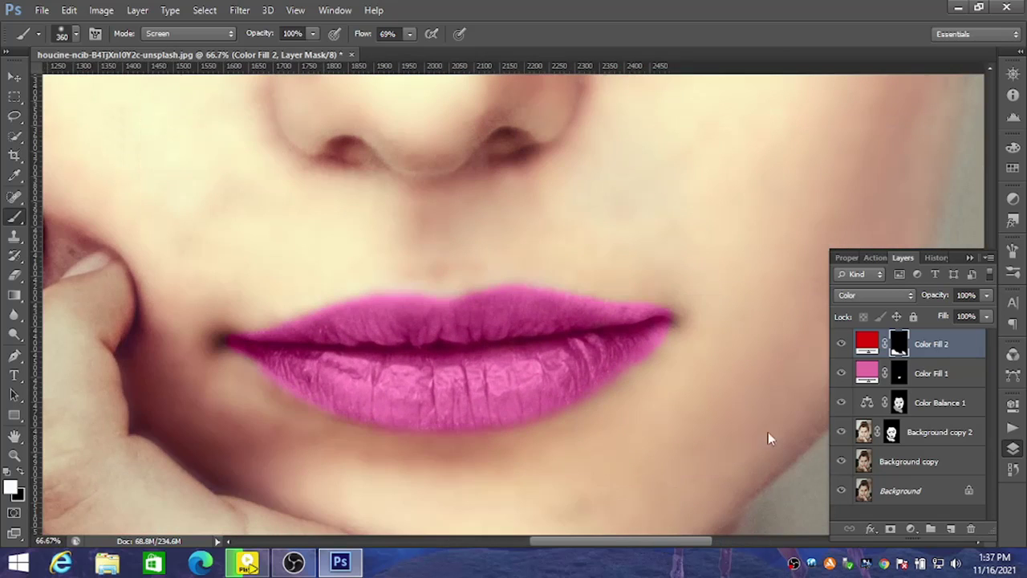
scroll(671, 389, "down", 5)
left_click_drag(671, 389, 575, 321)
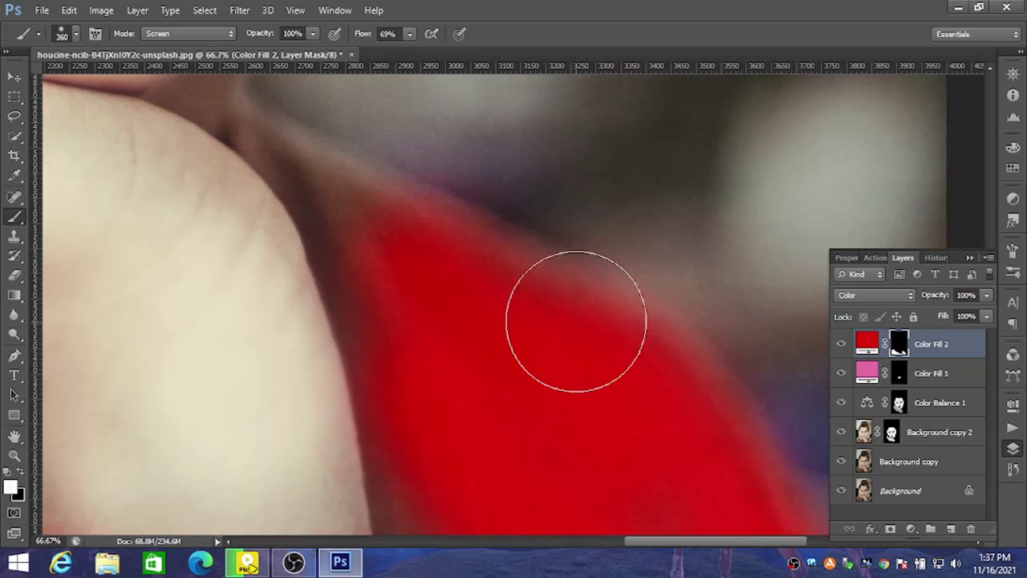
right_click(406, 215)
left_click_drag(484, 243, 367, 202)
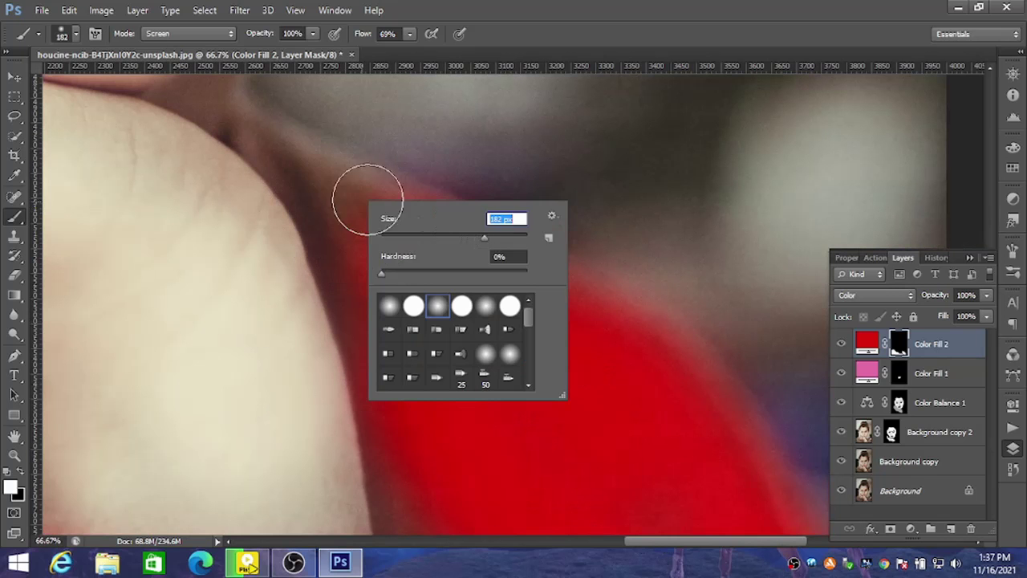
left_click_drag(300, 155, 593, 315)
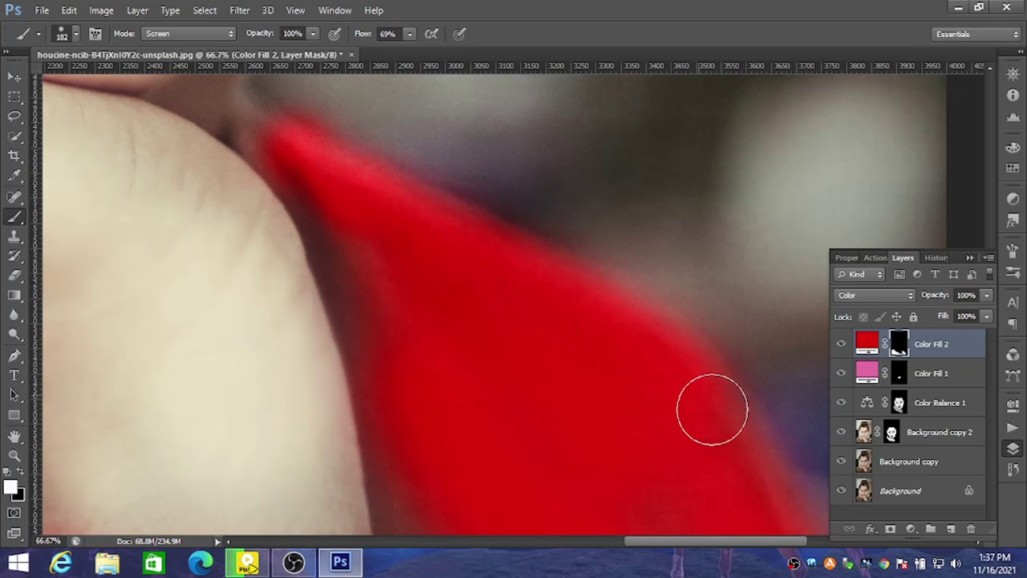
mouse_move(349, 264)
left_mouse_down()
mouse_move(377, 352)
mouse_move(324, 217)
mouse_move(289, 158)
mouse_move(270, 147)
left_mouse_up()
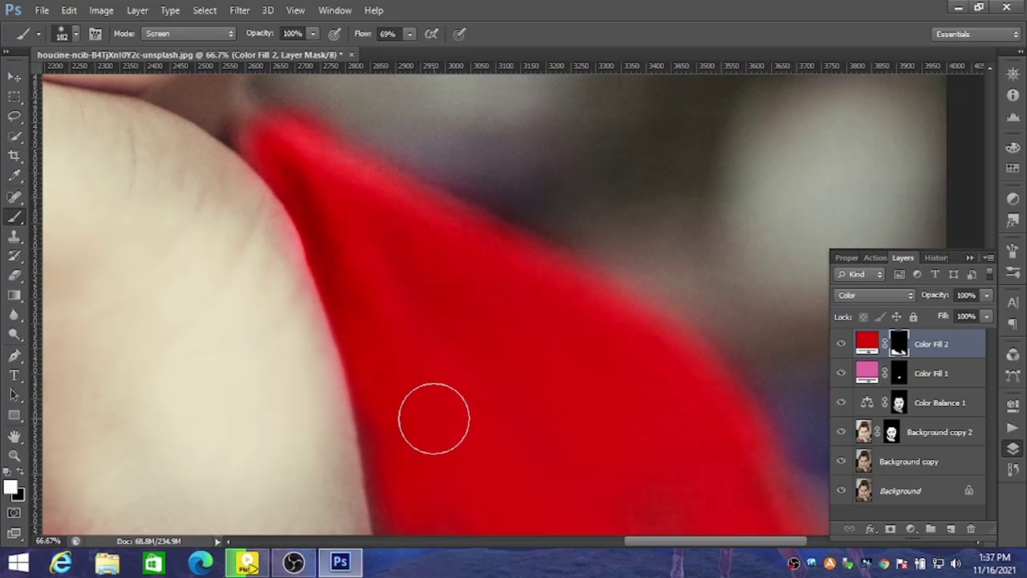
mouse_move(449, 396)
left_mouse_down()
mouse_move(386, 246)
mouse_move(348, 245)
left_mouse_up()
key("ctrl+r")
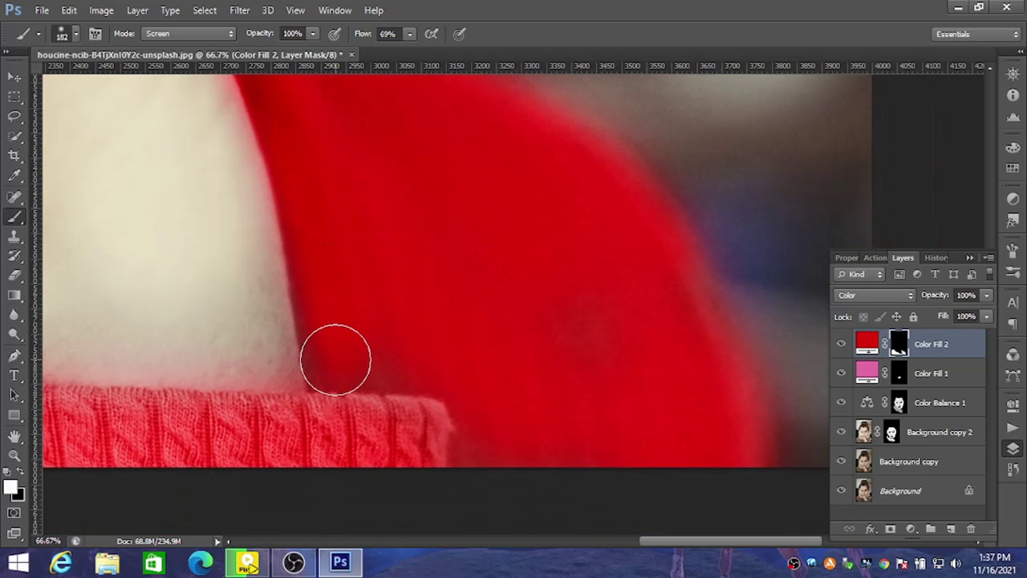
mouse_move(340, 358)
left_mouse_down()
mouse_move(396, 361)
mouse_move(469, 399)
mouse_move(492, 435)
mouse_move(586, 374)
mouse_move(625, 310)
mouse_move(656, 300)
left_mouse_up()
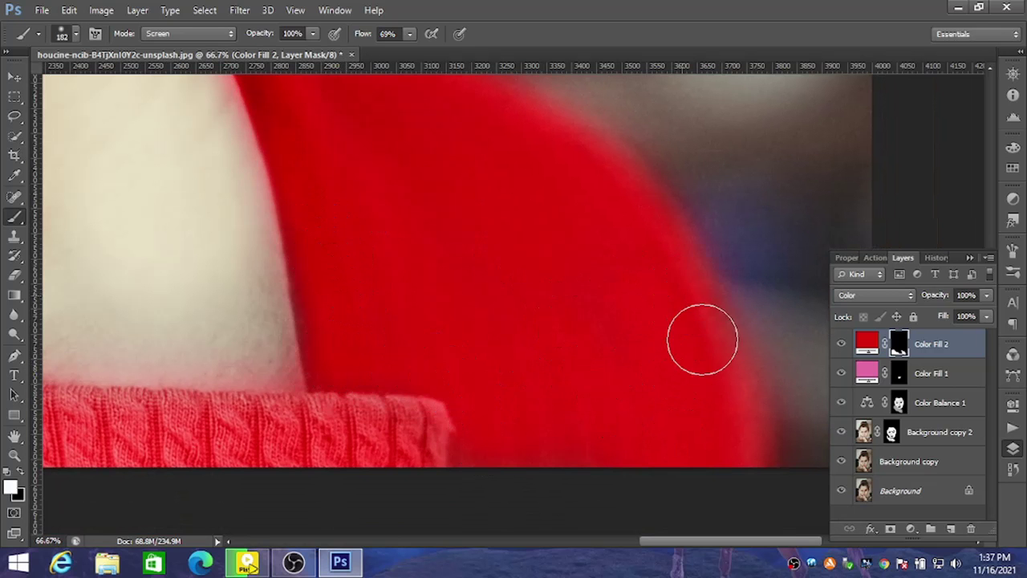
Pan around the red sweater's edges and cuff, then zoom out toward the whole image
mouse_move(649, 374)
left_mouse_down()
mouse_move(587, 241)
mouse_move(636, 216)
mouse_move(628, 193)
left_mouse_up()
key("ctrl+r")
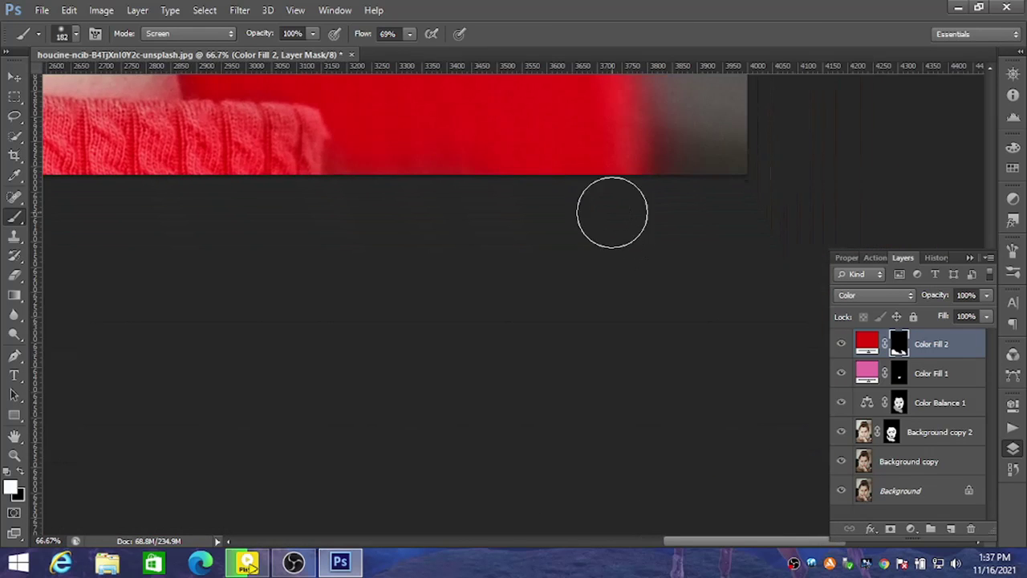
mouse_move(586, 270)
left_mouse_down()
mouse_move(582, 250)
mouse_move(615, 436)
left_mouse_up()
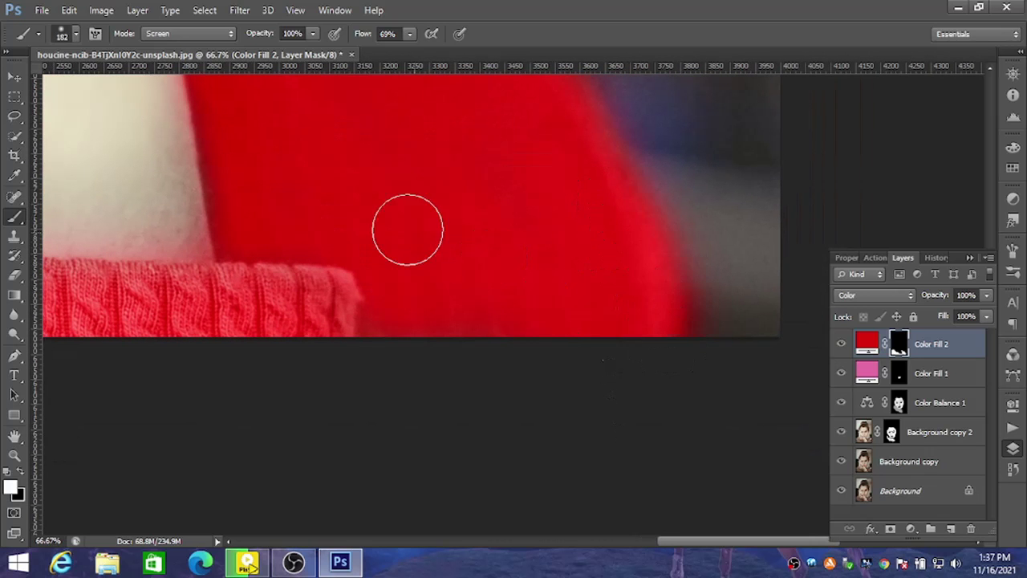
mouse_move(408, 246)
left_mouse_down()
mouse_move(511, 243)
mouse_move(551, 257)
left_mouse_up()
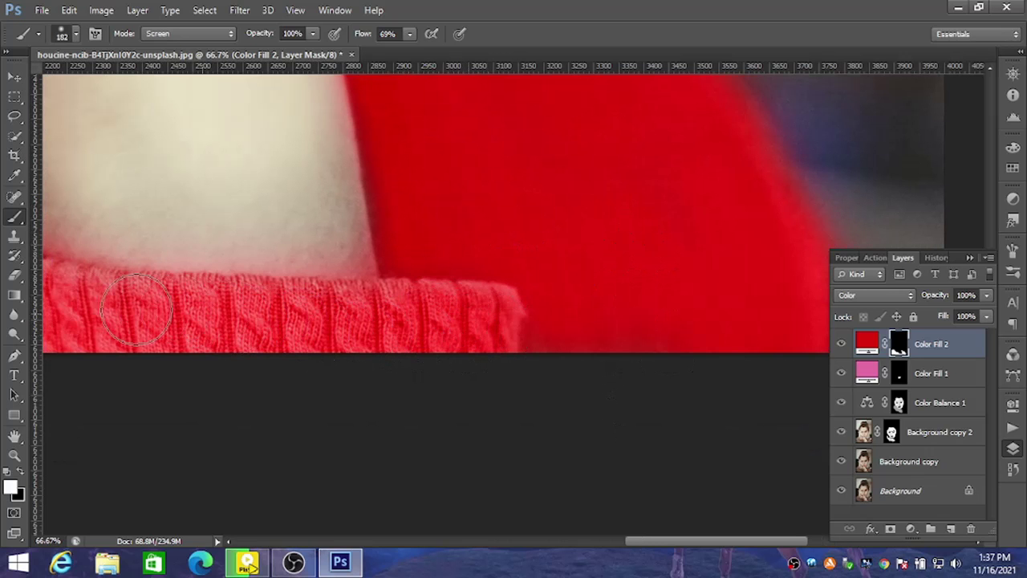
left_click_drag(374, 355, 623, 369)
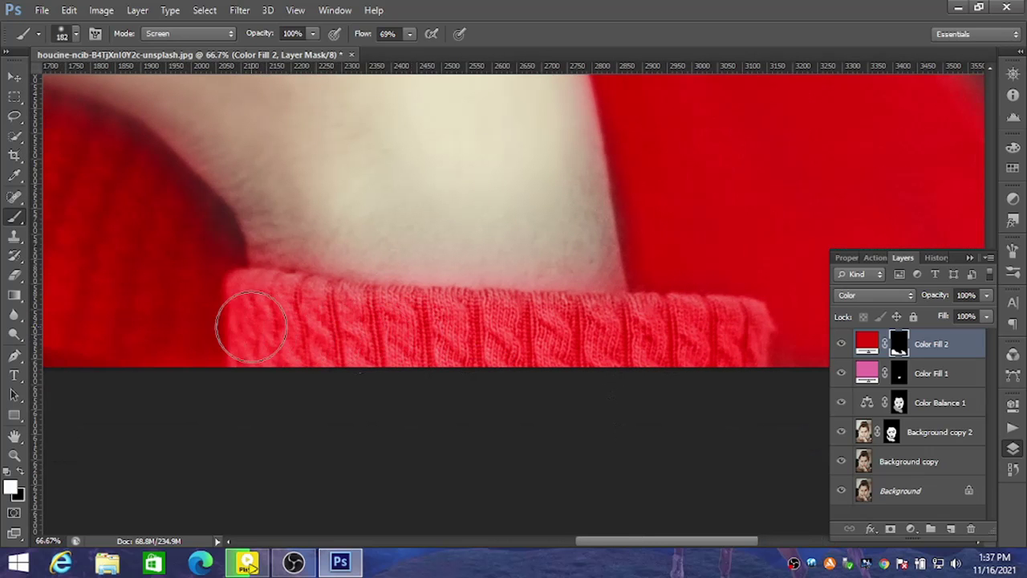
key("ctrl+minus")
key("ctrl+minus")
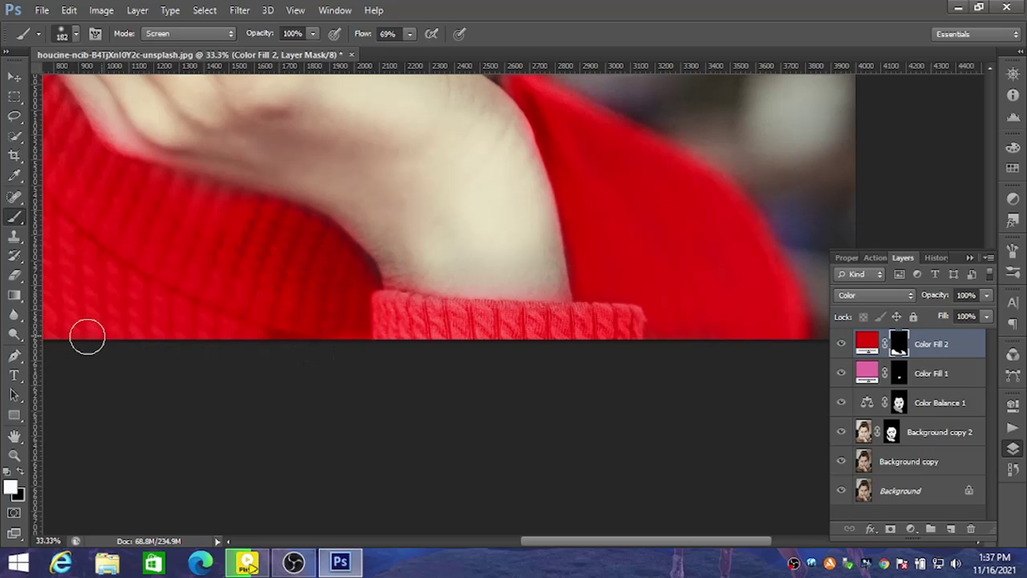
key("ctrl+minus")
key("ctrl+minus")
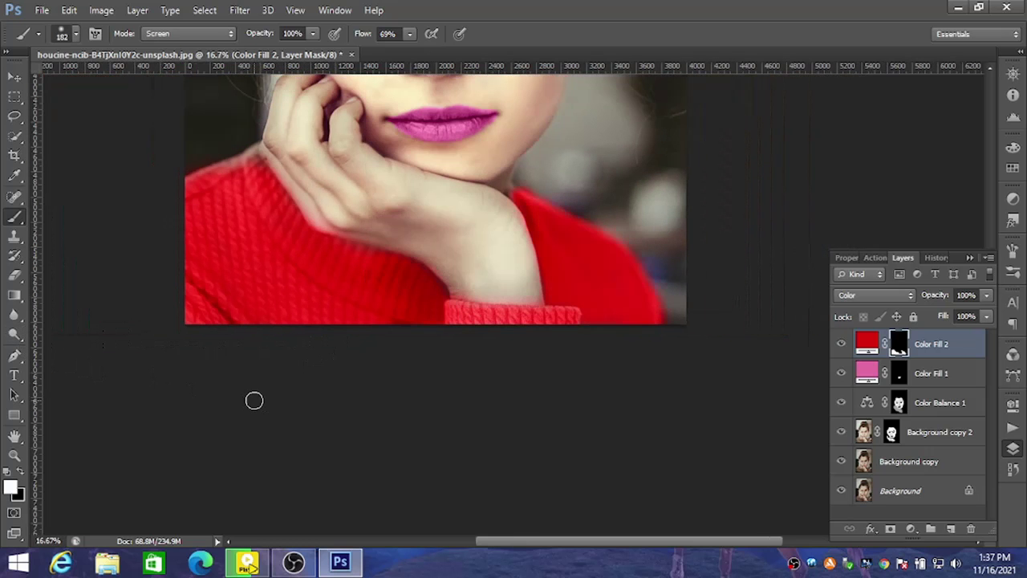
key("XF86AudioMute")
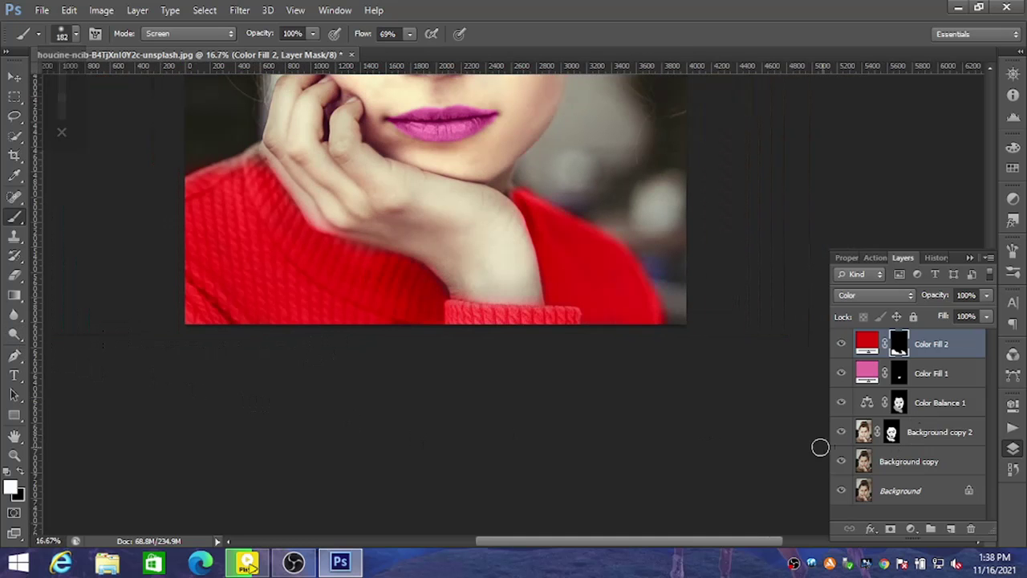
scroll(816, 446, "up", 2)
scroll(813, 451, "up", 2)
scroll(814, 451, "up", 1)
scroll(813, 451, "up", 1)
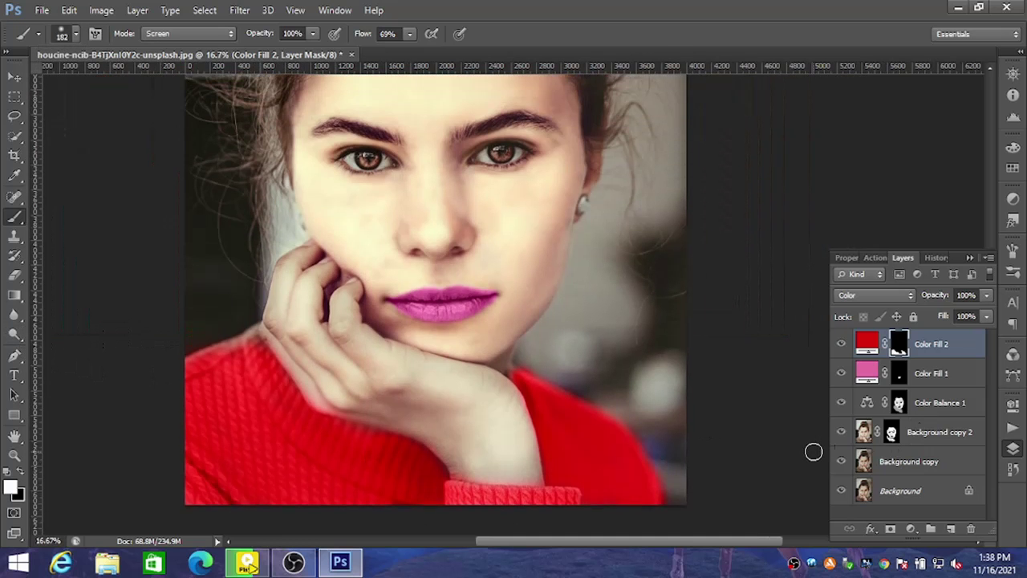
scroll(812, 451, "up", 1)
Change Color Fill 2's blend mode from Color to Lighten
scroll(807, 455, "up", 1)
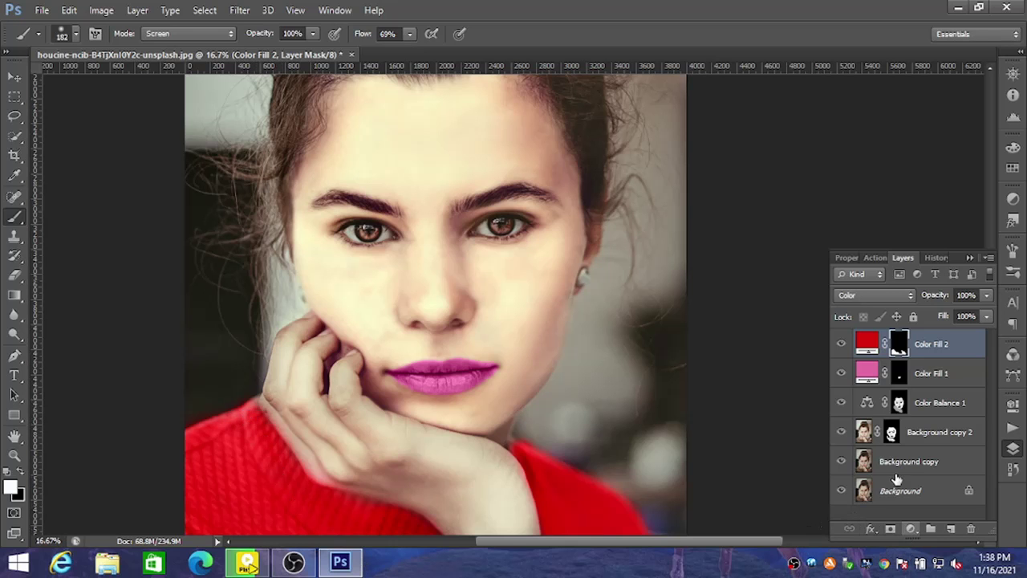
left_click(874, 297)
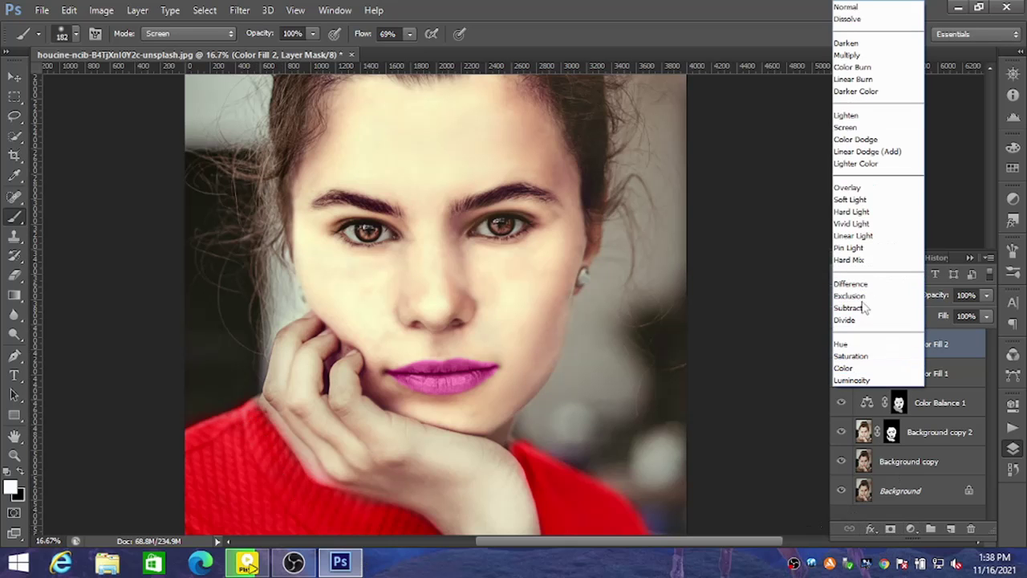
left_click(857, 114)
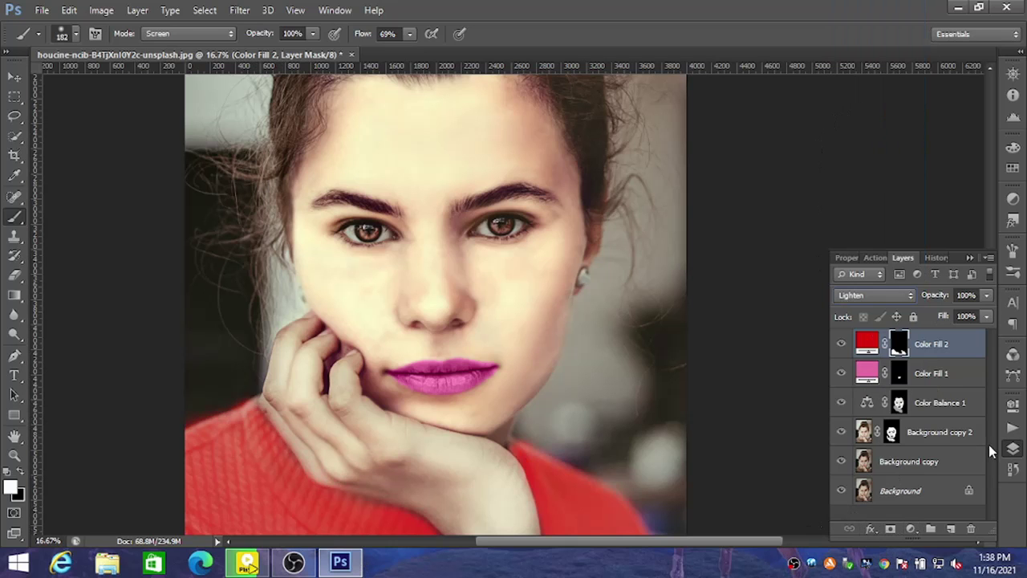
left_click(911, 529)
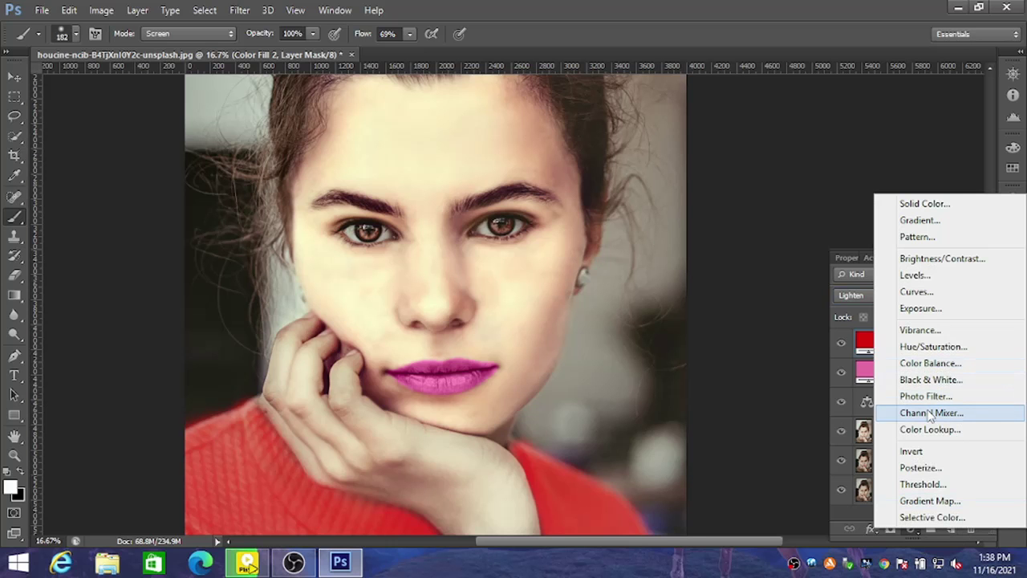
Add a Color Balance layer warming midtones toward red with Magenta-Green at -7
left_click(928, 367)
left_click_drag(885, 339, 902, 343)
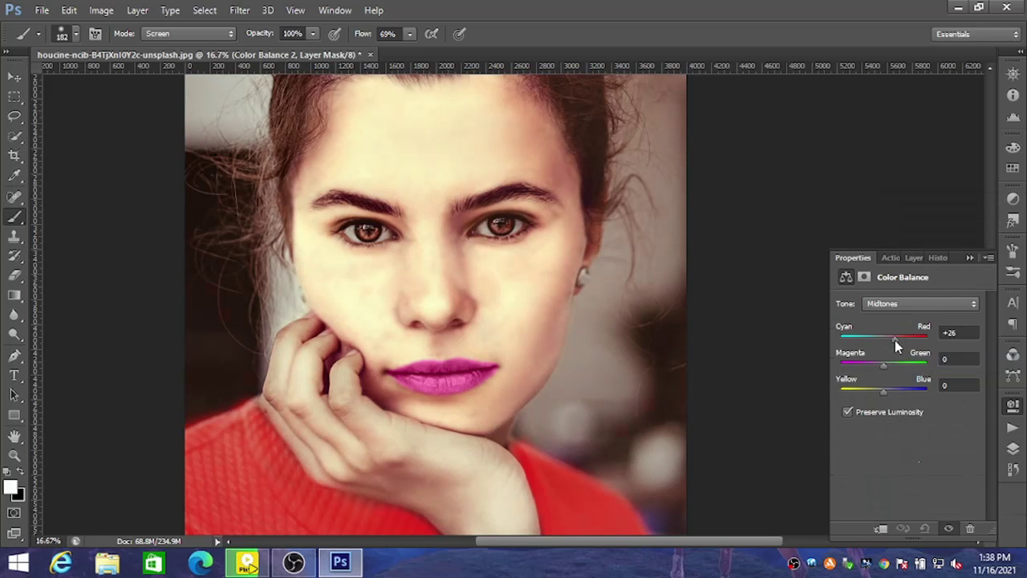
left_click_drag(908, 341, 891, 345)
left_click_drag(883, 368, 880, 364)
left_click(1013, 451)
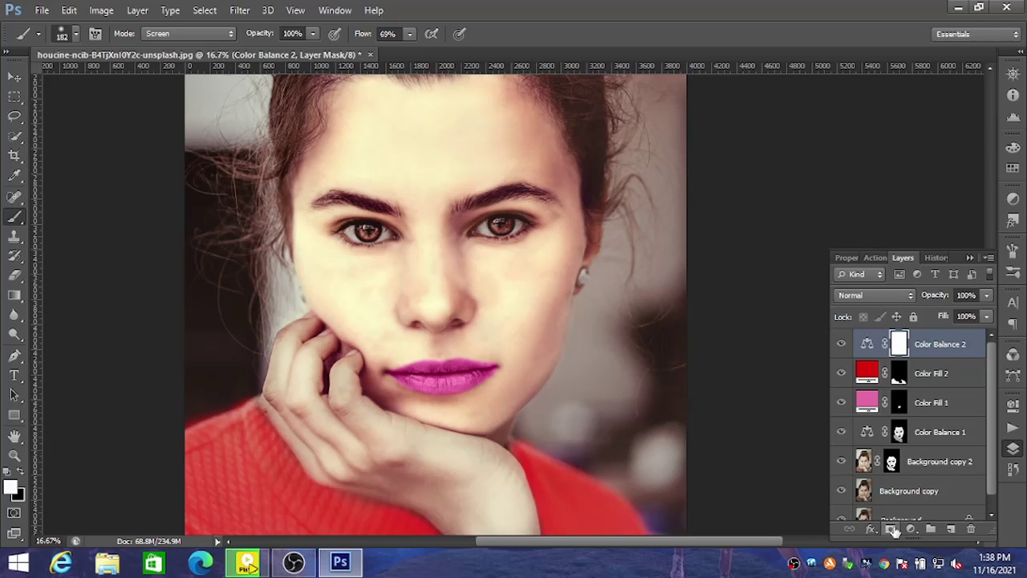
Add an Exposure layer set to -0.89, offset -0.0111, gamma 1.15
left_click(893, 529)
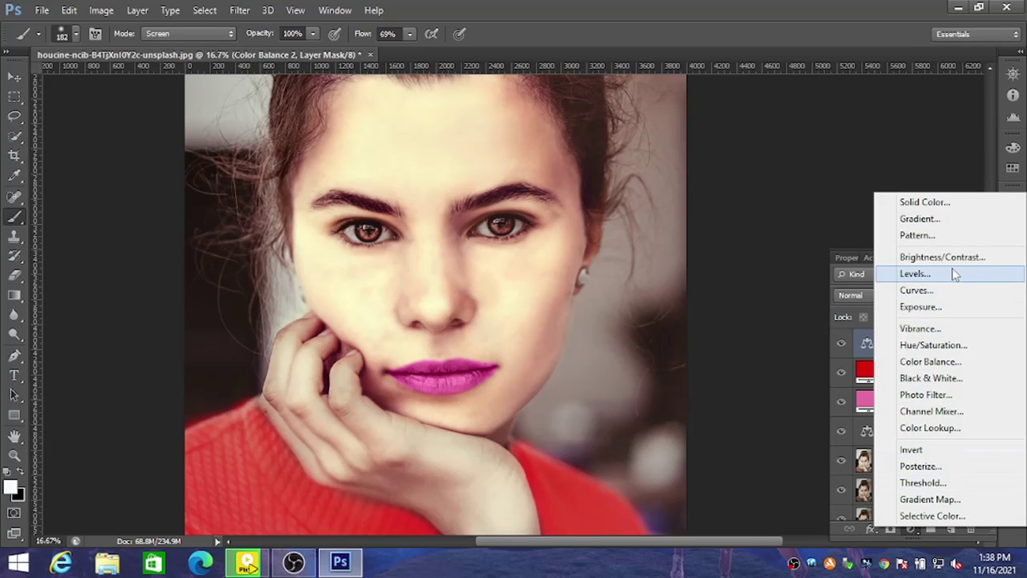
left_click(947, 314)
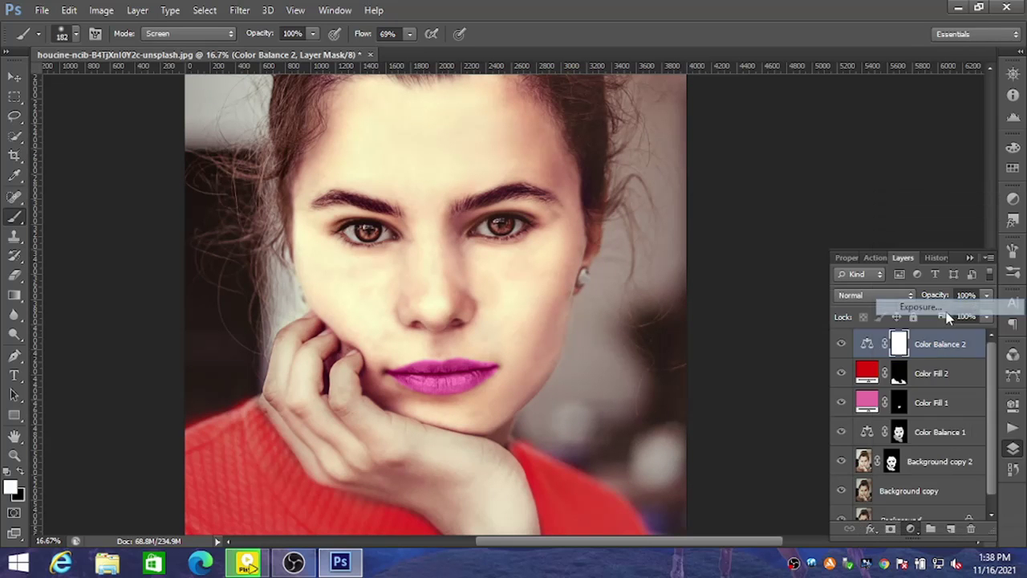
mouse_move(908, 340)
left_mouse_down()
mouse_move(932, 346)
mouse_move(899, 347)
mouse_move(903, 405)
left_mouse_up()
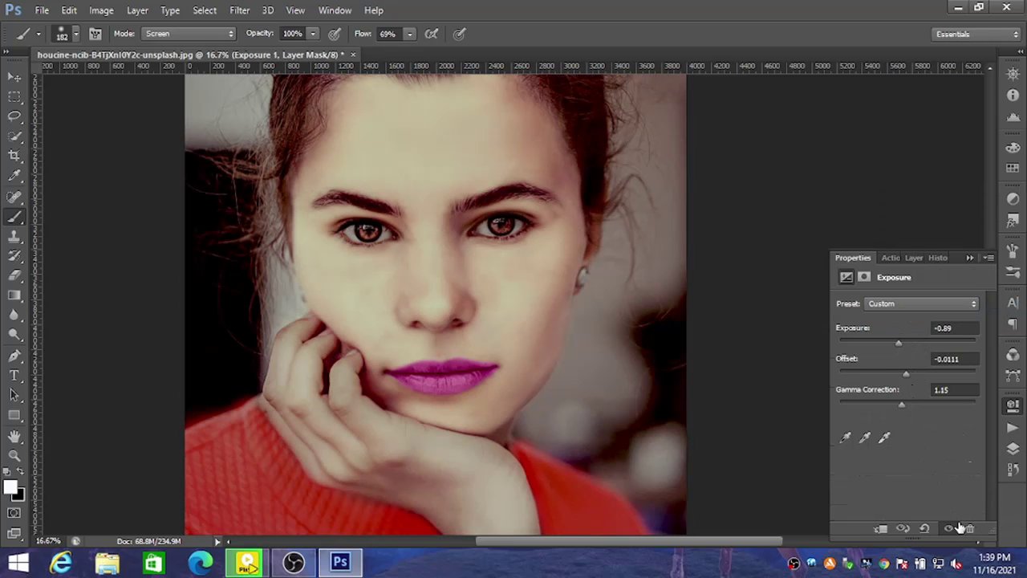
left_click(1013, 449)
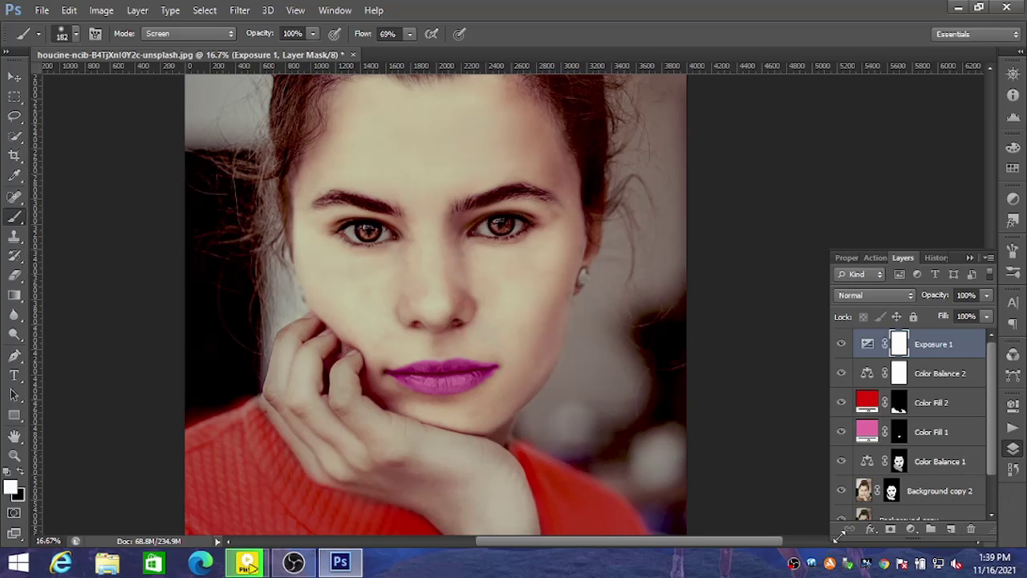
Select every layer from Exposure 1 down to Background and merge them into one
left_click(936, 353)
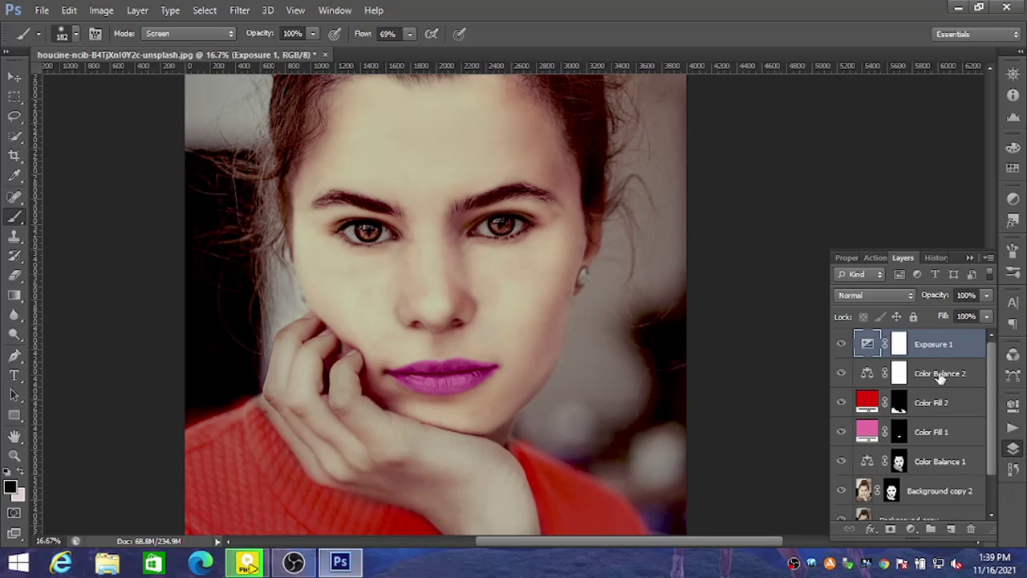
left_click(940, 378, "shift")
left_click(947, 424, "shift")
left_click_drag(995, 405, 994, 441)
left_click(948, 422, "shift")
left_click(945, 451, "shift")
left_click(940, 482, "shift")
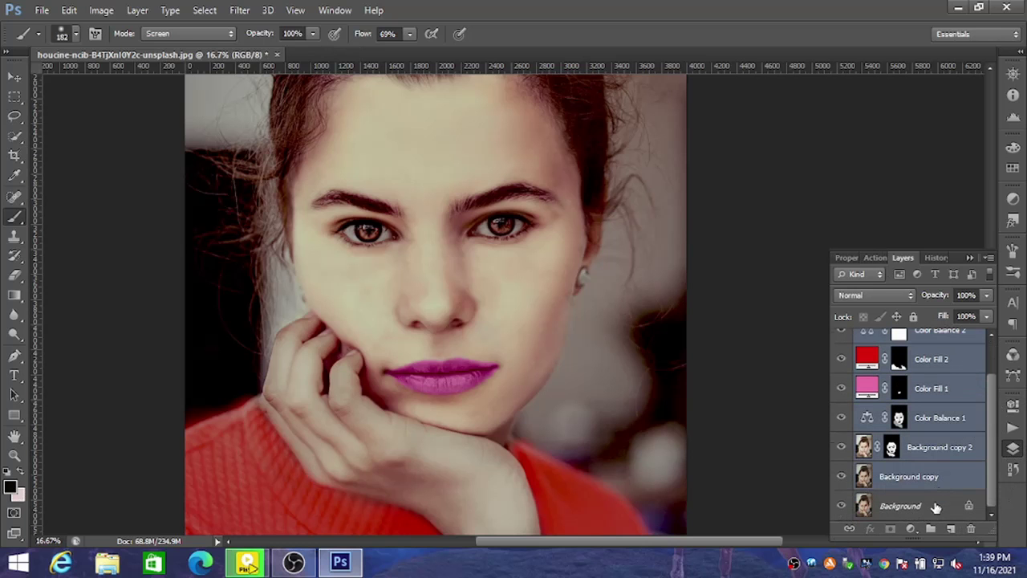
left_click(909, 507, "shift")
right_click(908, 419)
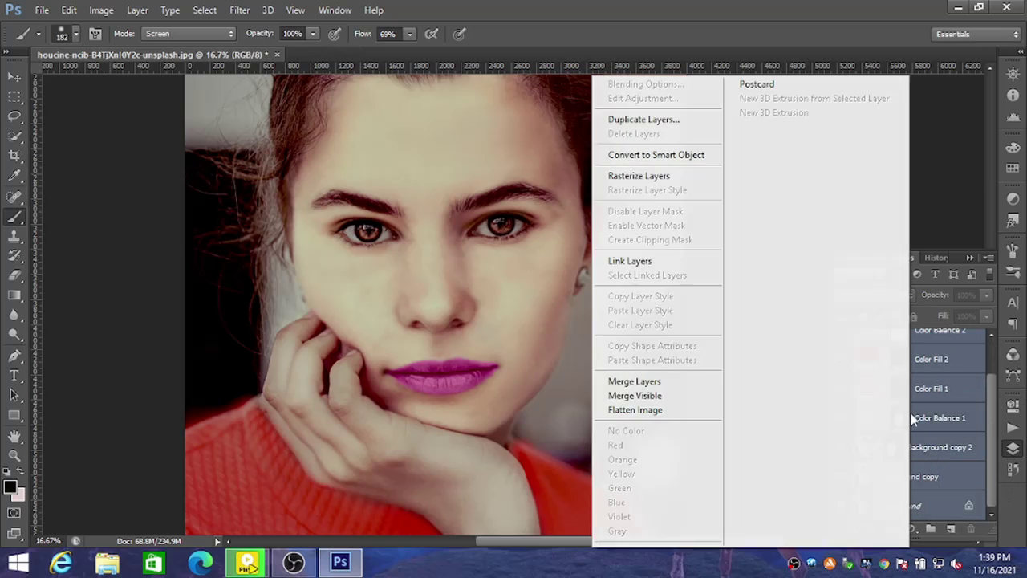
left_click(653, 385)
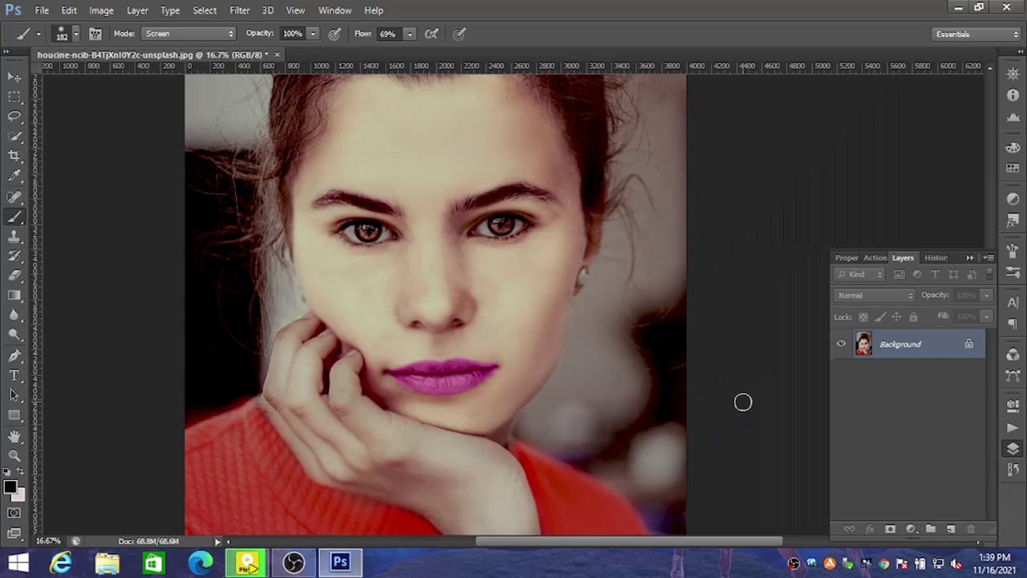
scroll(743, 402, "up", 1)
scroll(748, 389, "up", 1)
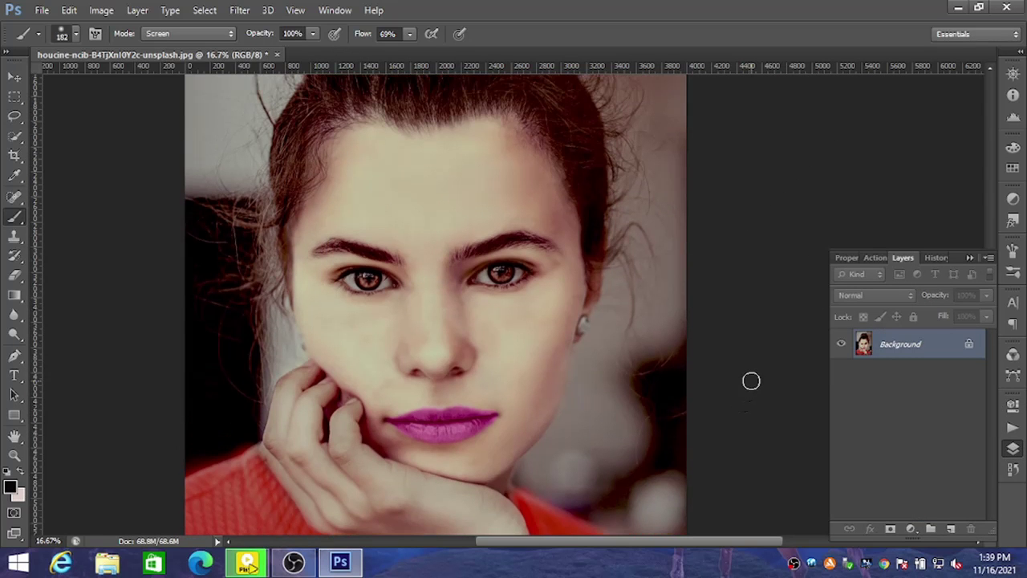